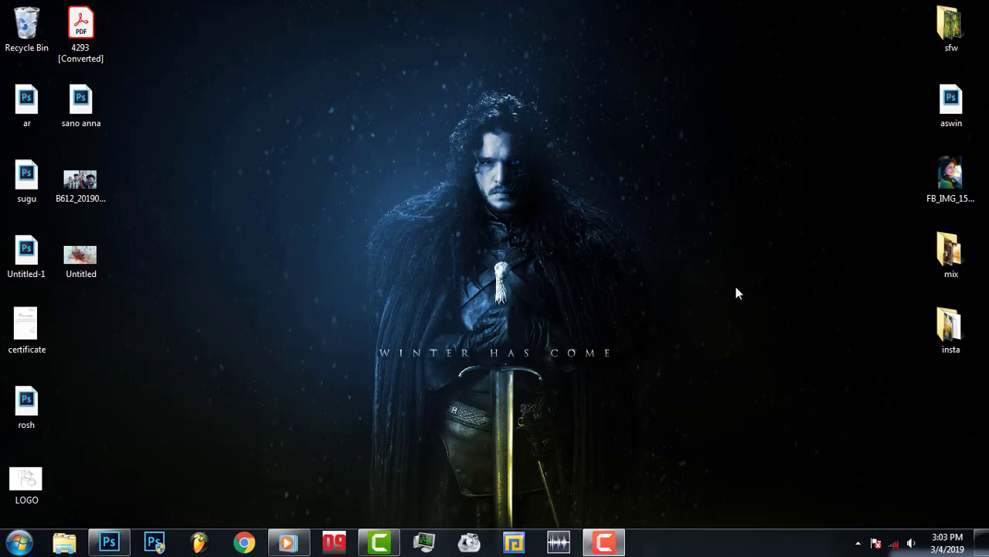
Refresh the desktop twice and restore the Photoshop window showing the portrait photo.
right_click(384, 212)
left_click(415, 255)
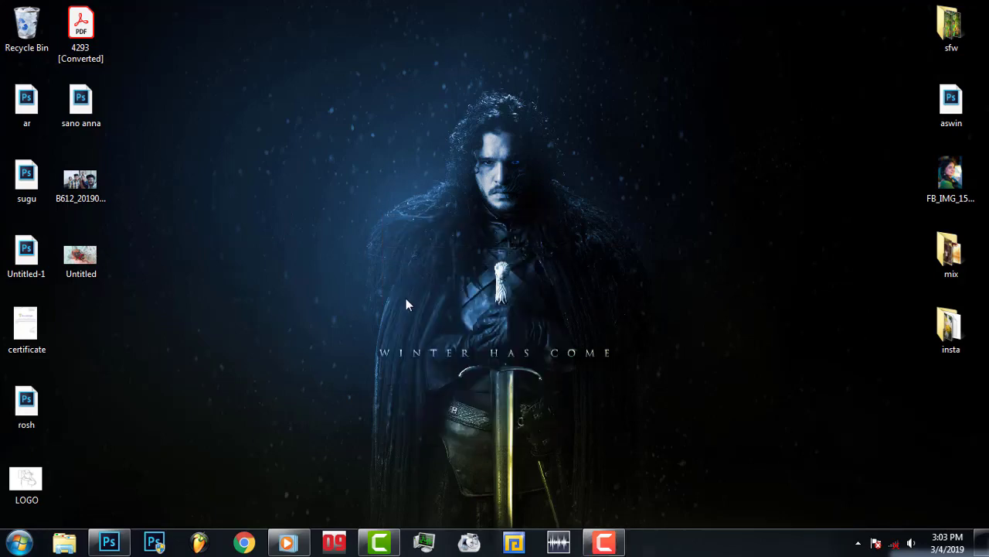
right_click(225, 332)
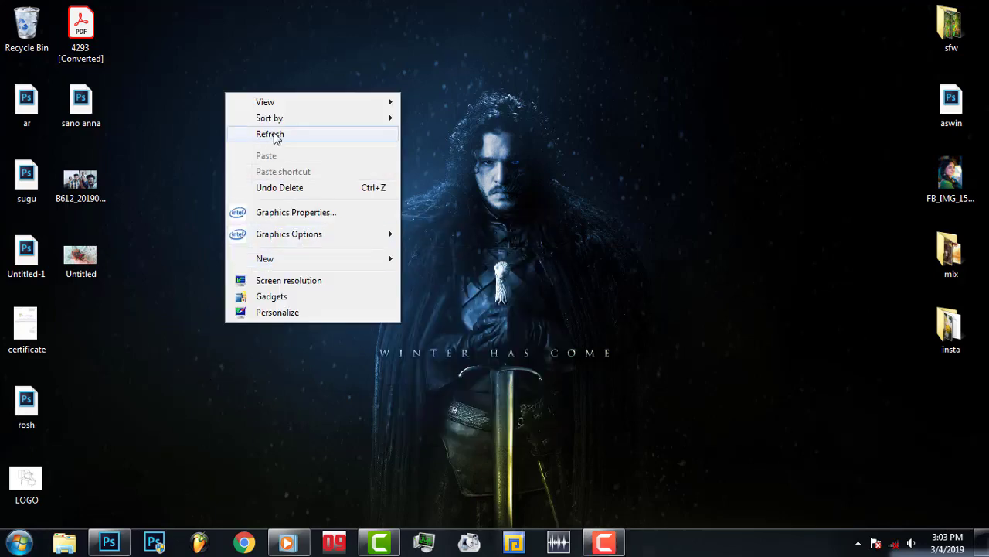
left_click(248, 136)
left_click(120, 548)
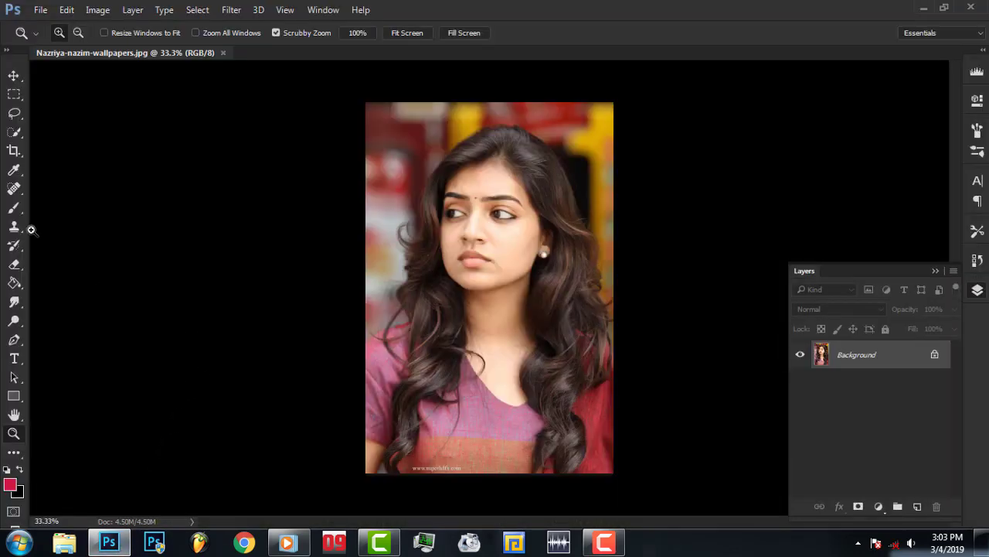
left_click(40, 10)
left_click(263, 97)
left_click_drag(435, 499, 362, 419)
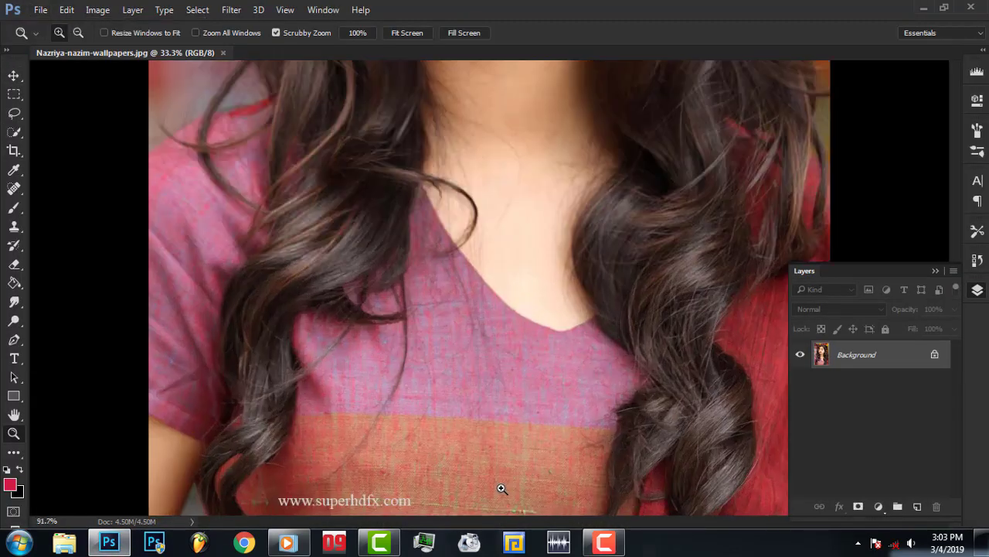
left_click(14, 188)
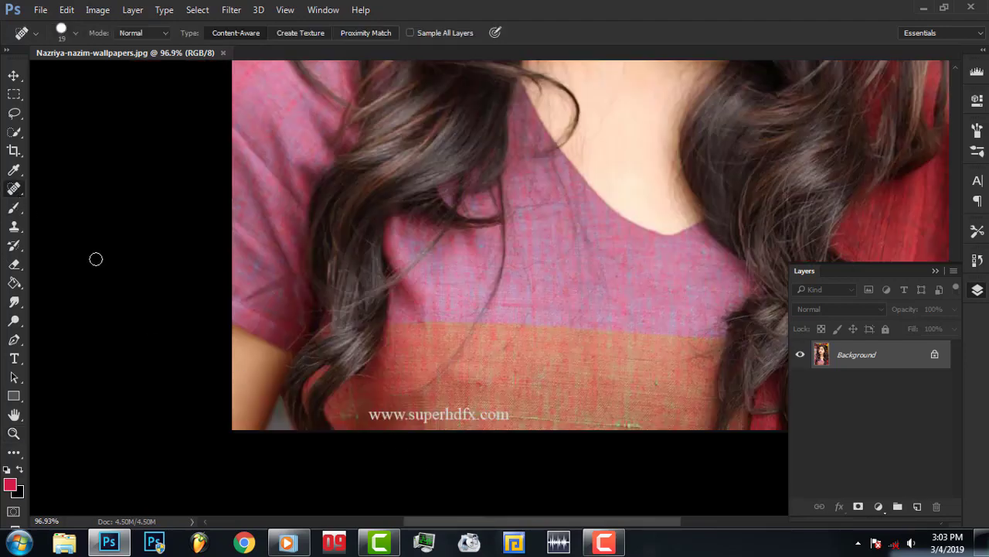
mouse_move(368, 420)
left_mouse_down()
mouse_move(499, 416)
mouse_move(393, 446)
left_mouse_up()
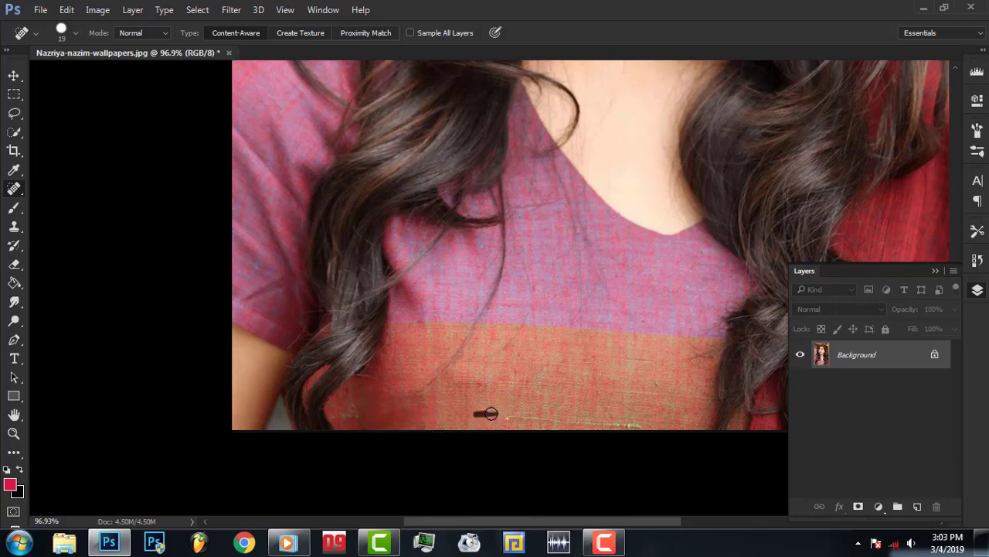
Fit the photo on screen and duplicate the Background layer as Background copy.
left_click(14, 434)
right_click(412, 266)
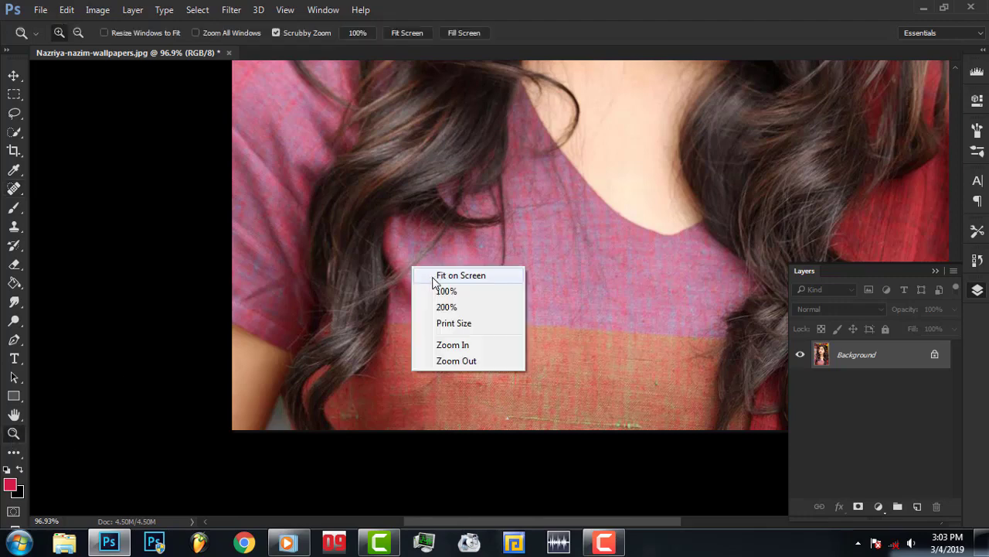
left_click(464, 277)
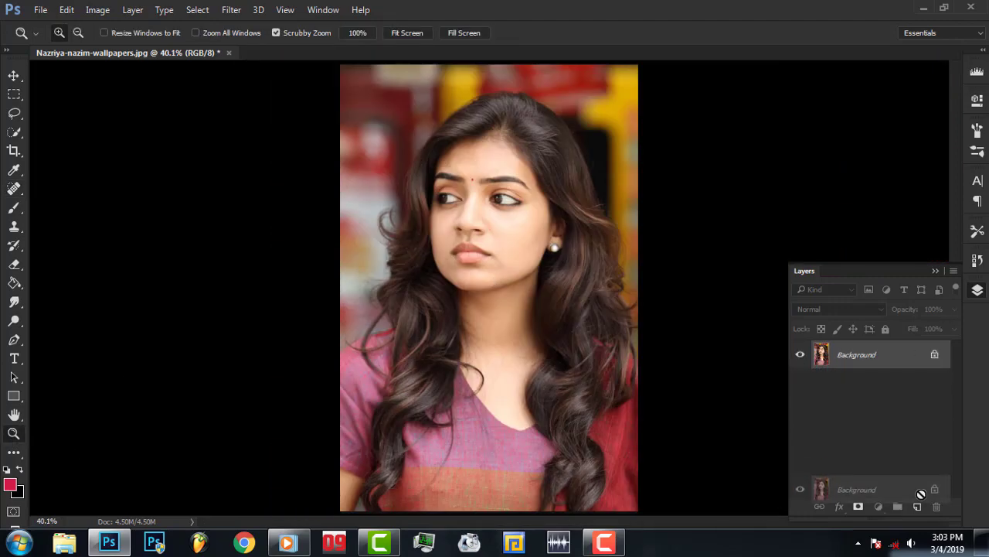
left_click_drag(913, 358, 918, 505)
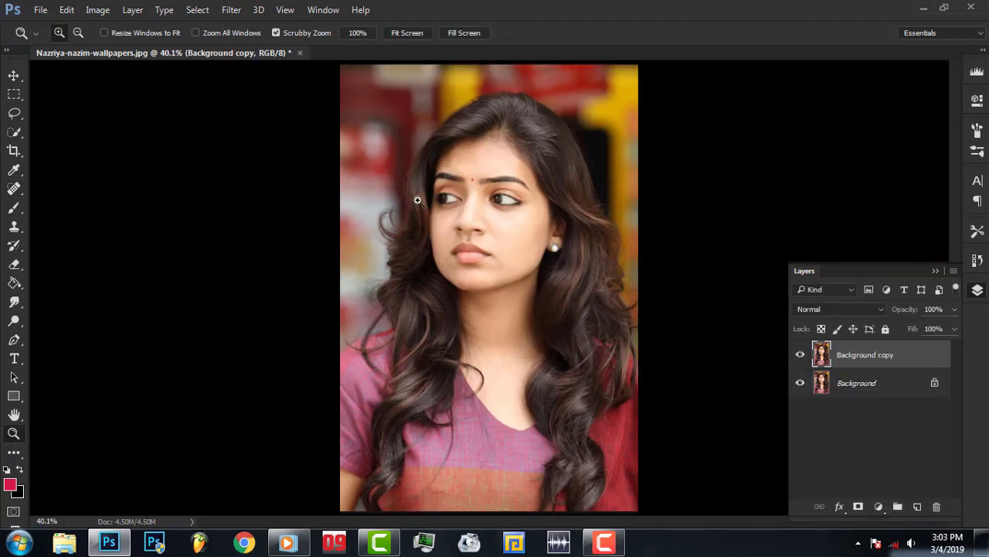
Apply the Camera Raw Filter to Background copy and raise Contrast to +8.
left_click(232, 10)
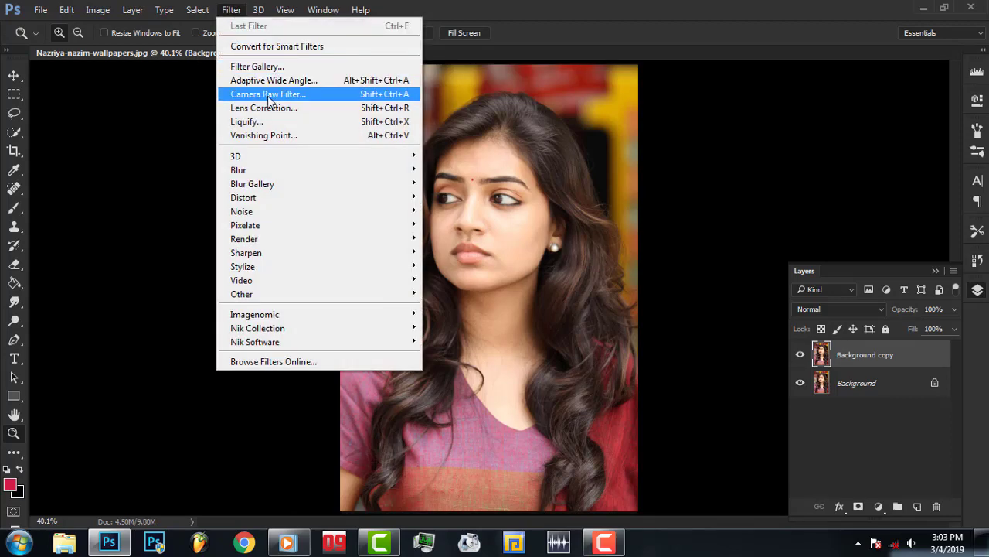
left_click(293, 94)
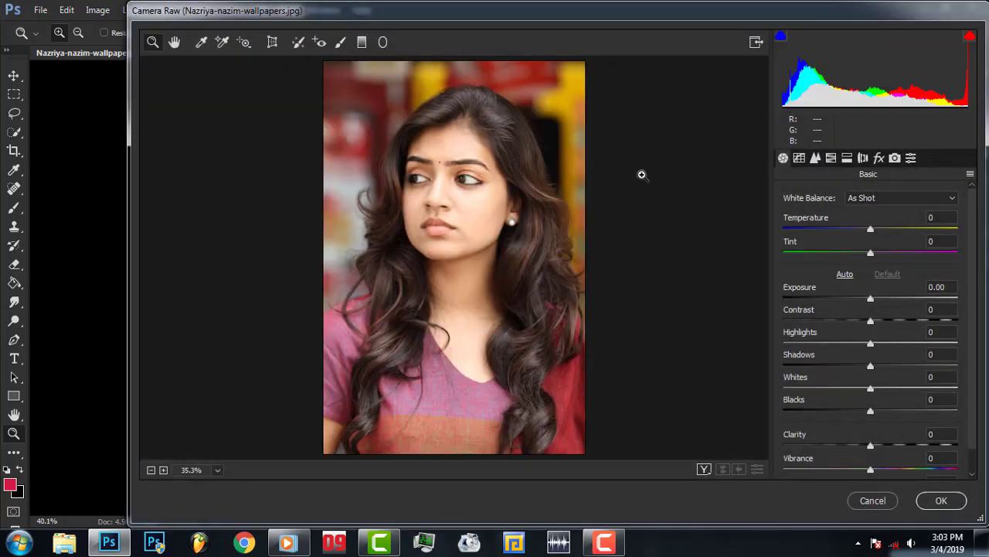
mouse_move(873, 324)
left_mouse_down()
mouse_move(882, 323)
mouse_move(804, 344)
mouse_move(887, 368)
mouse_move(845, 371)
mouse_move(894, 368)
mouse_move(851, 411)
mouse_move(864, 389)
left_mouse_up()
left_click(867, 344)
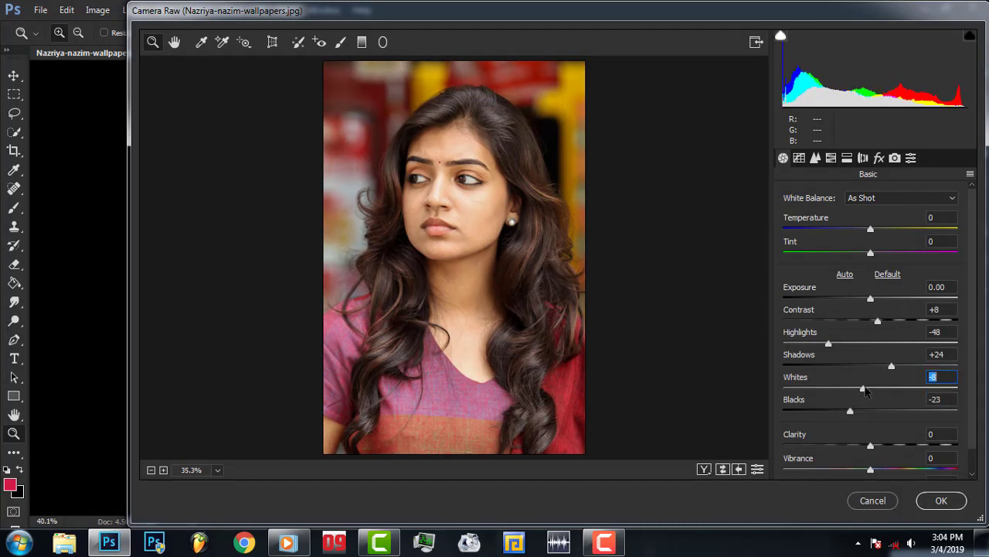
Set Exposure to -0.05, warm the white balance, and add some clarity and vibrance.
left_click_drag(871, 299, 868, 300)
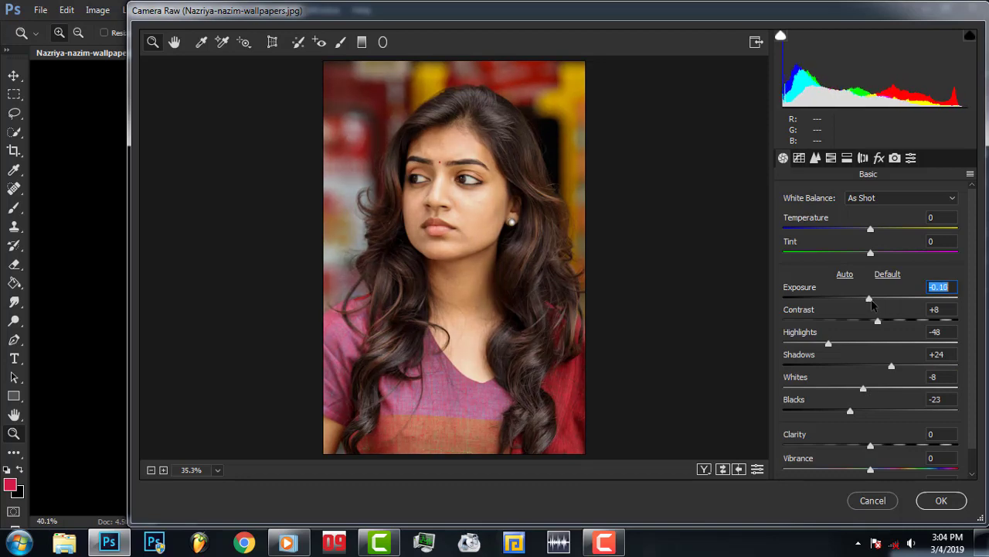
left_click_drag(872, 304, 873, 302)
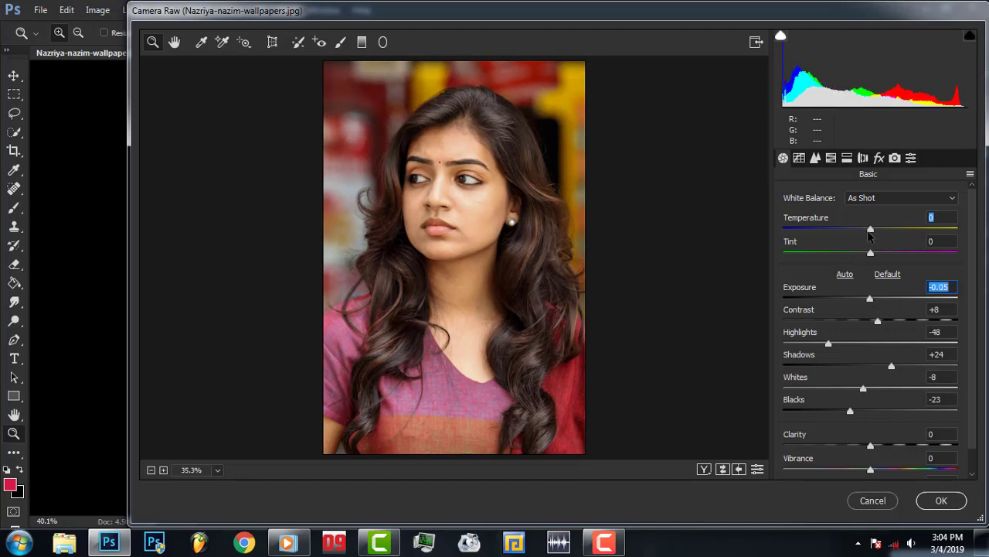
left_click_drag(869, 231, 870, 240)
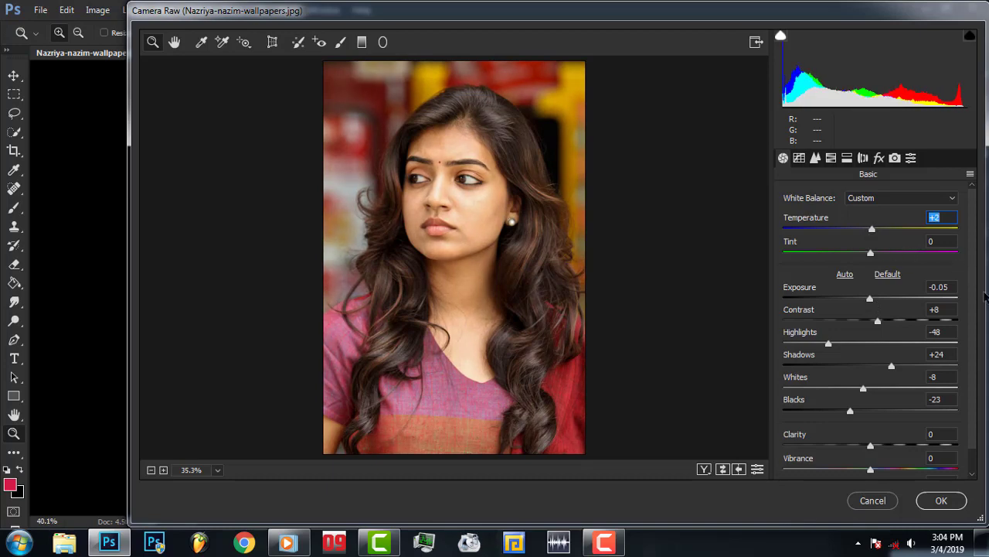
scroll(973, 301, "down", 2)
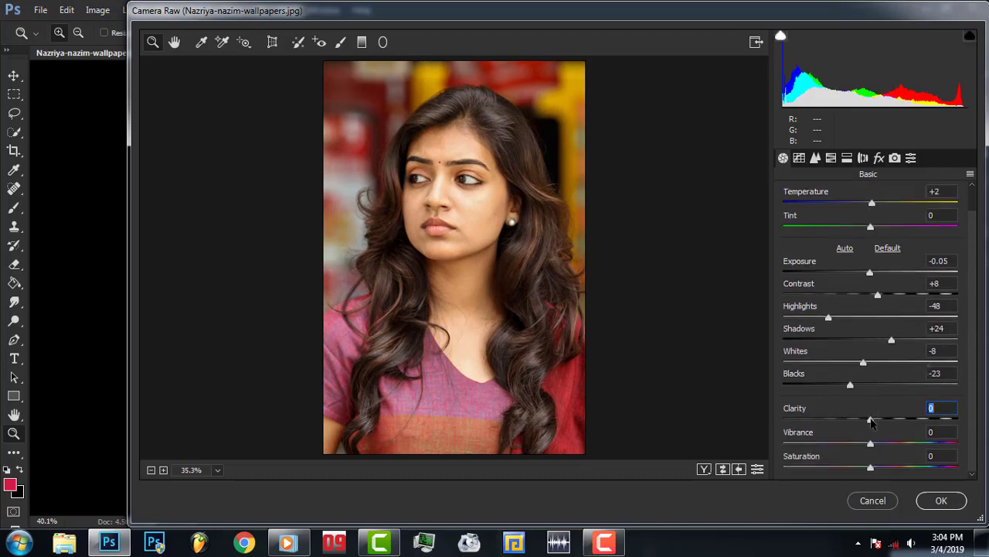
mouse_move(871, 420)
left_mouse_down()
mouse_move(886, 445)
mouse_move(860, 469)
mouse_move(899, 446)
left_mouse_up()
scroll(972, 378, "up", 2)
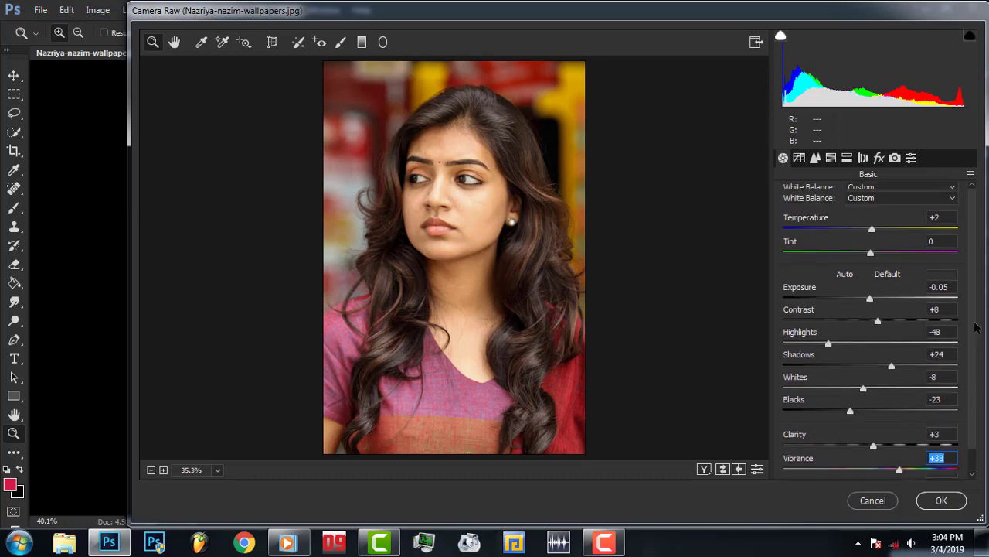
left_click(815, 159)
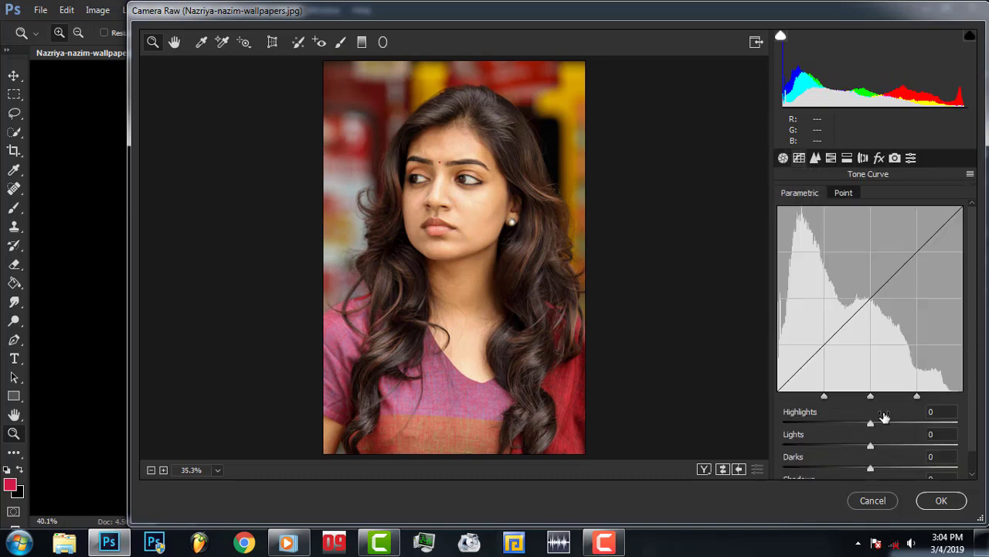
Set the tone curve to Highlights +7, Lights -2, Darks -9 and adjust Shadows.
left_click_drag(871, 426, 870, 449)
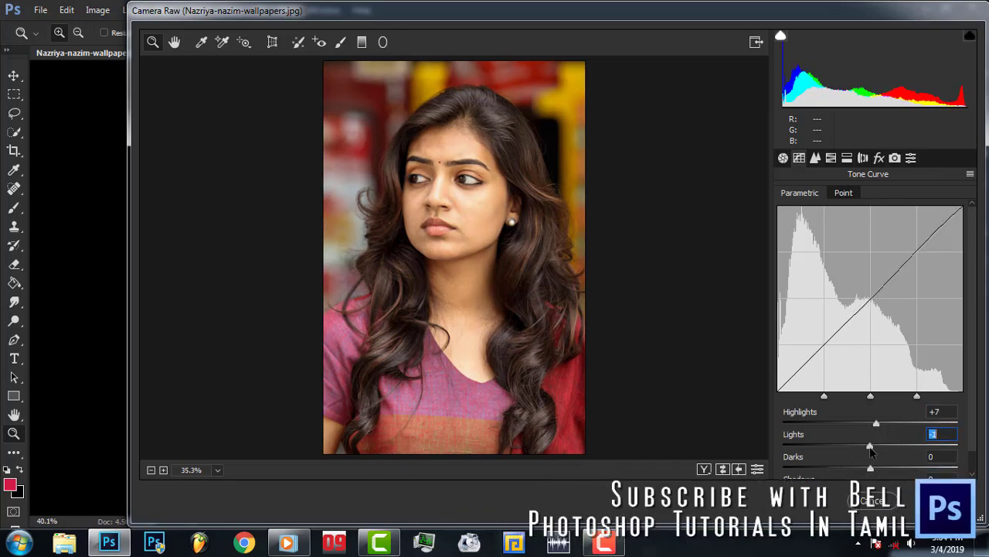
scroll(873, 452, "down", 1)
mouse_move(871, 431)
left_mouse_down()
mouse_move(855, 446)
mouse_move(890, 450)
mouse_move(866, 449)
left_mouse_up()
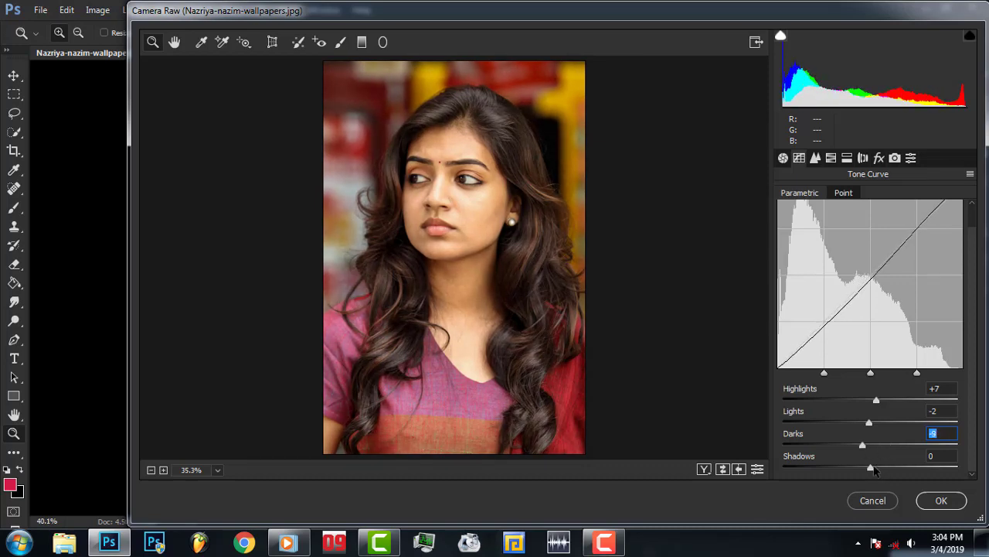
mouse_move(870, 466)
left_mouse_down()
mouse_move(861, 469)
mouse_move(880, 468)
left_mouse_up()
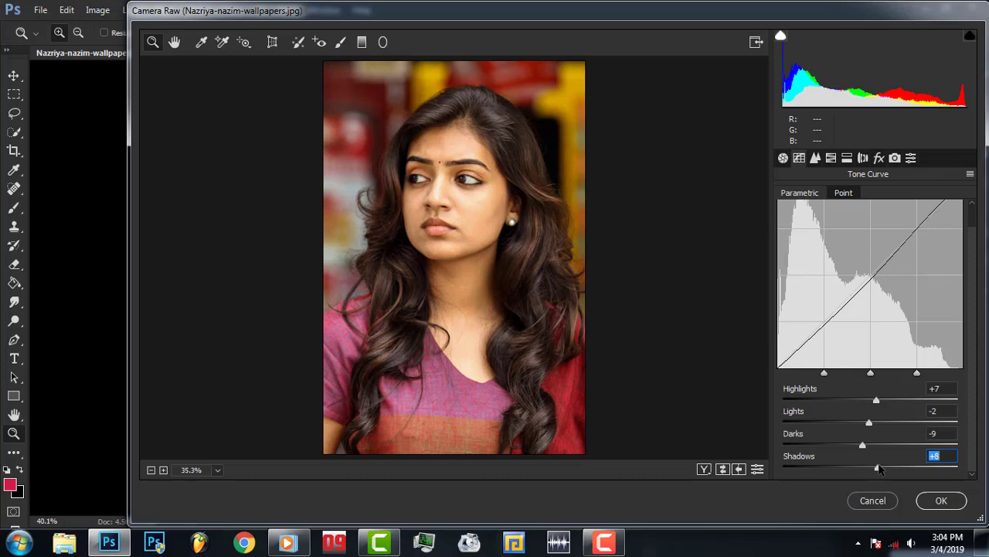
Review the Detail and HSL saturation settings, then apply the Camera Raw edits.
left_click(816, 158)
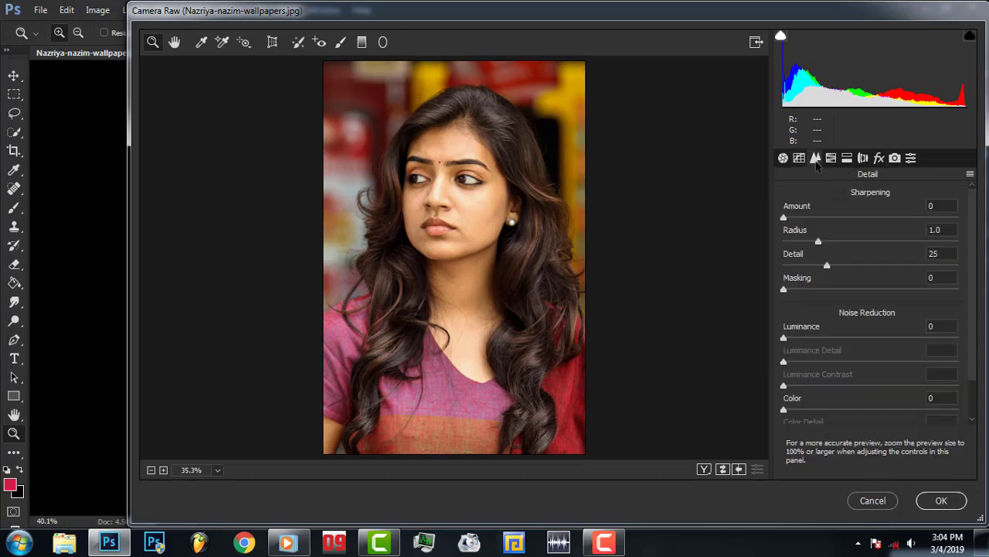
left_click(831, 158)
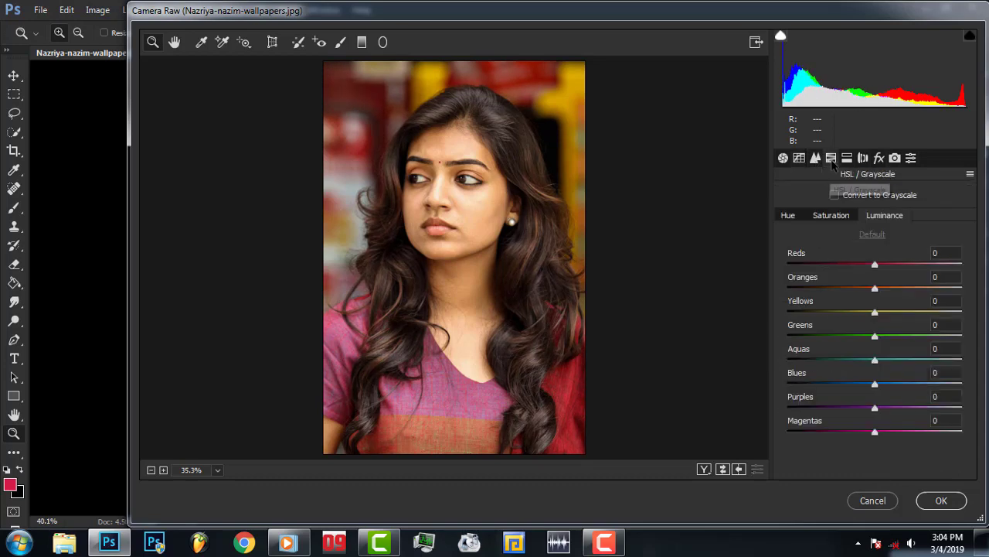
left_click(831, 216)
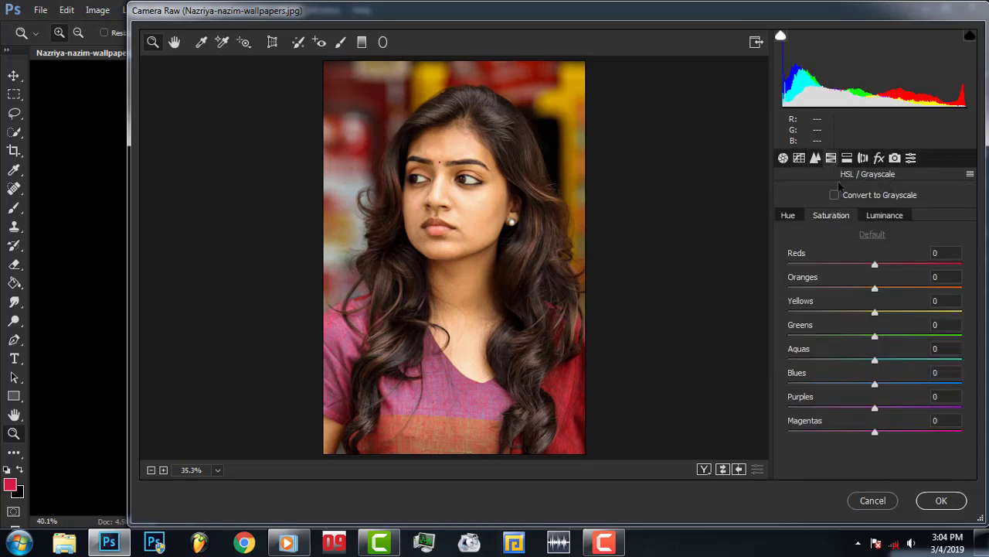
left_click(940, 500)
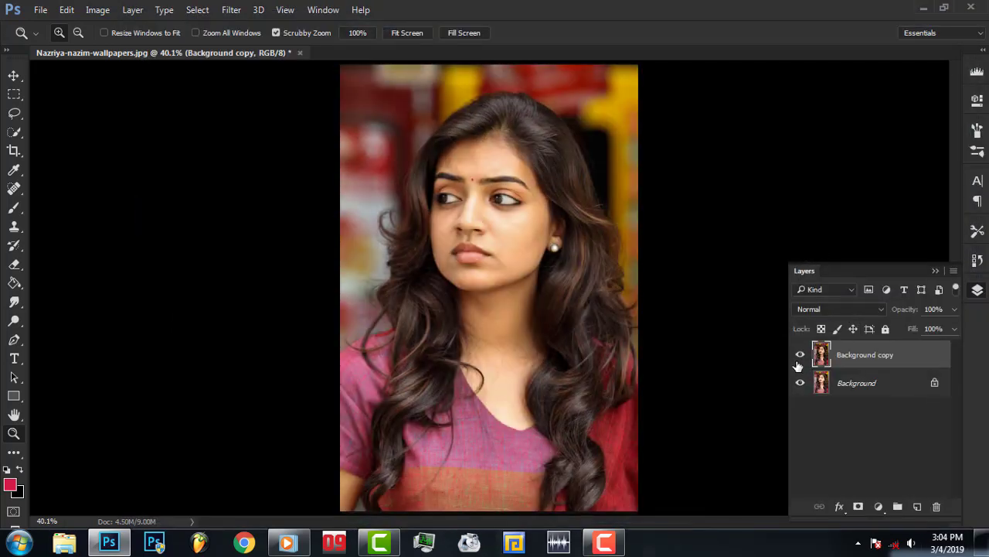
Toggle Background copy's visibility to compare the image before and after Camera Raw.
left_click(800, 356)
left_click(800, 356)
left_click(800, 355)
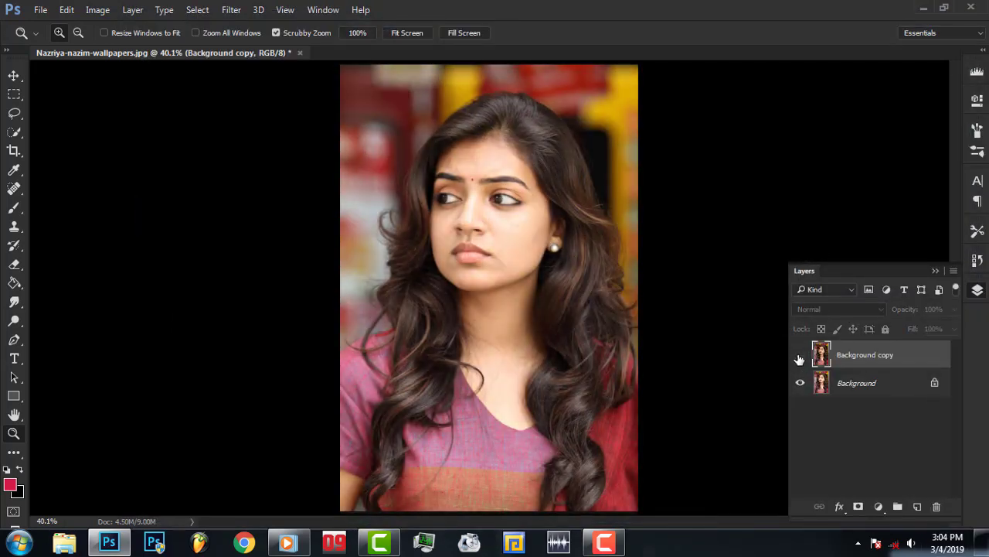
left_click(800, 355)
Add a trial Gradient Map adjustment layer and close its Properties panel.
left_click(879, 507)
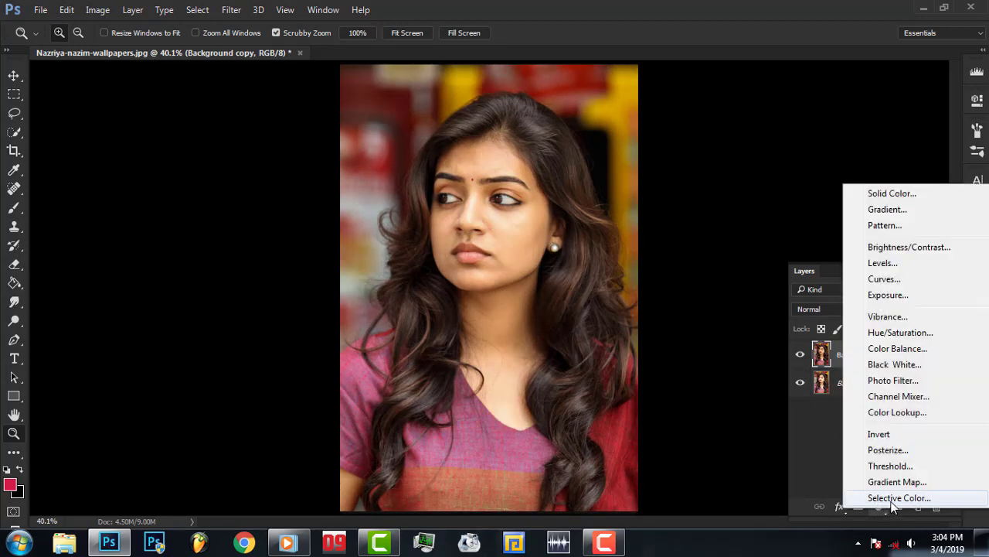
left_click(900, 482)
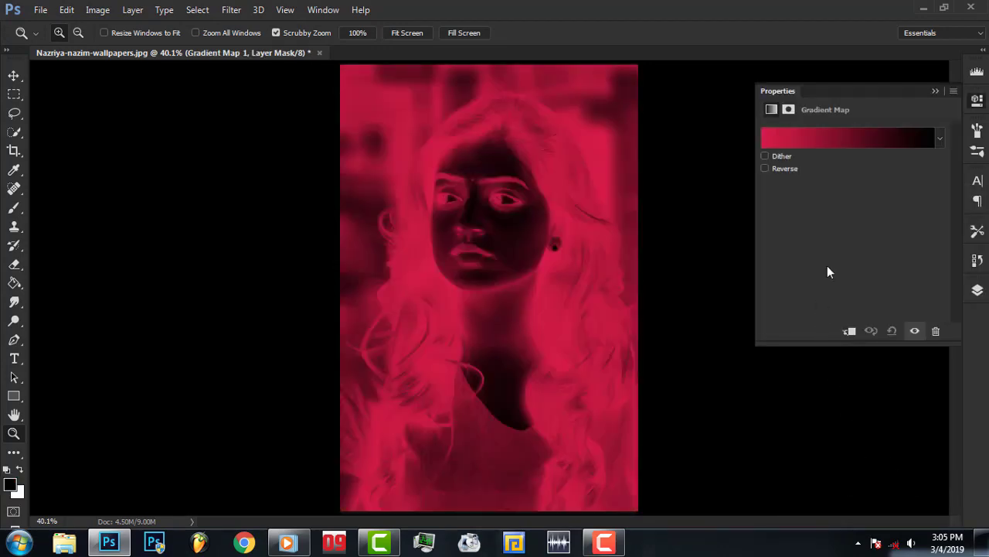
left_click(952, 91)
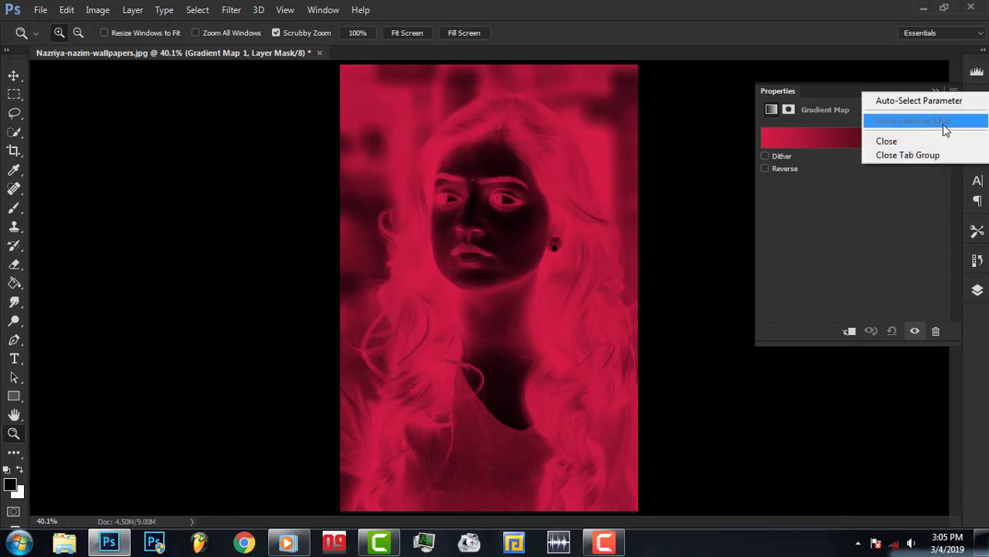
left_click(894, 230)
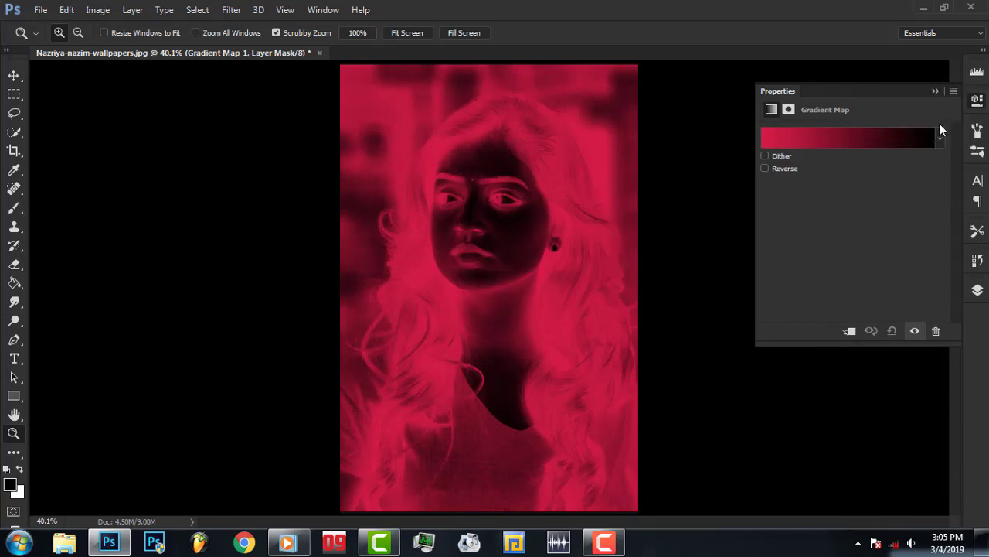
left_click(935, 91)
Delete the red Gradient Map 1 layer from the Layers panel.
left_click(977, 289)
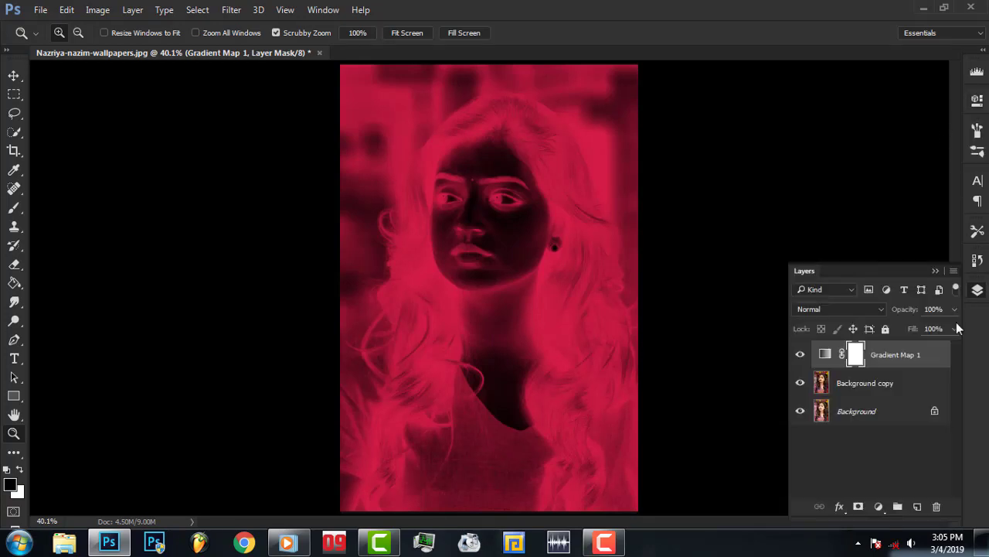
left_click_drag(920, 365, 937, 506)
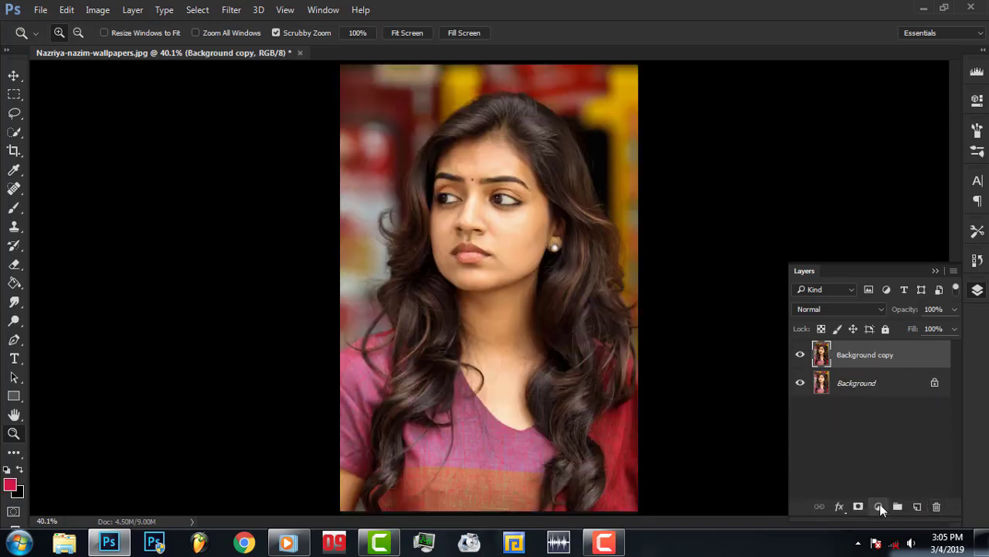
left_click(879, 506)
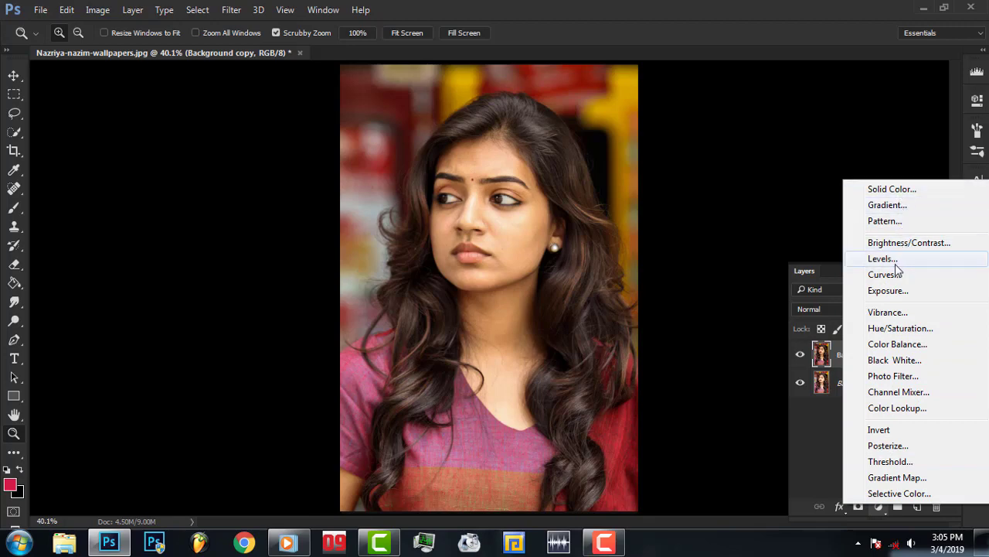
Add a Color Balance layer, nudge the midtones, and set Shadows to +9, -11, +1.
left_click(895, 346)
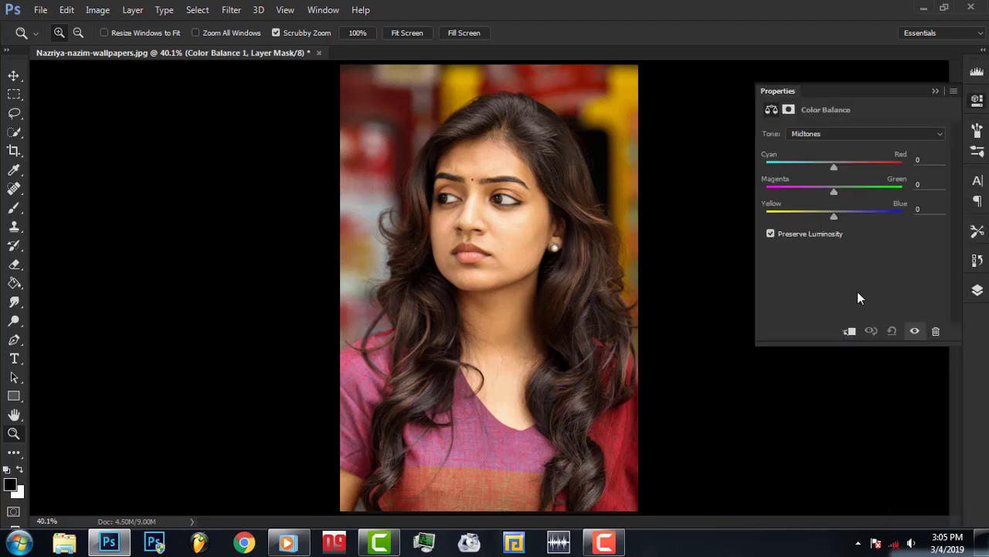
mouse_move(834, 172)
left_mouse_down()
mouse_move(822, 166)
mouse_move(836, 167)
mouse_move(823, 191)
mouse_move(837, 190)
mouse_move(828, 190)
mouse_move(834, 215)
left_mouse_up()
left_click(831, 135)
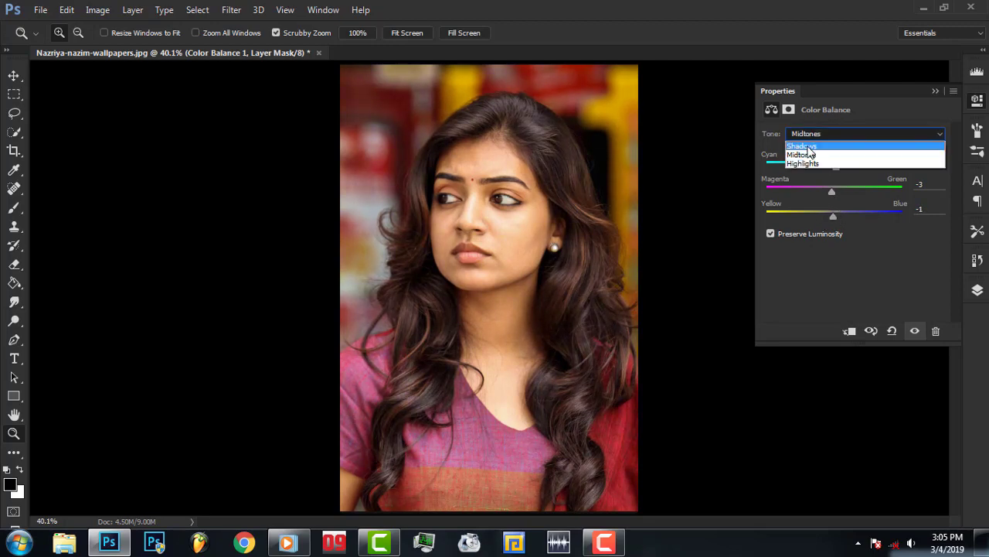
left_click(831, 145)
mouse_move(831, 167)
left_mouse_down()
mouse_move(821, 168)
mouse_move(840, 172)
mouse_move(825, 196)
mouse_move(842, 215)
mouse_move(827, 214)
left_mouse_up()
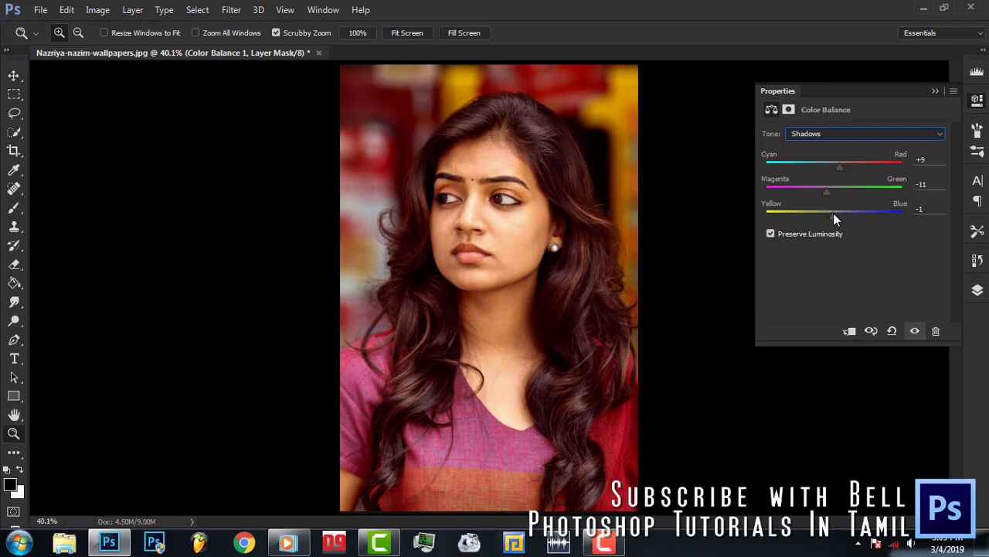
left_click_drag(833, 212, 835, 212)
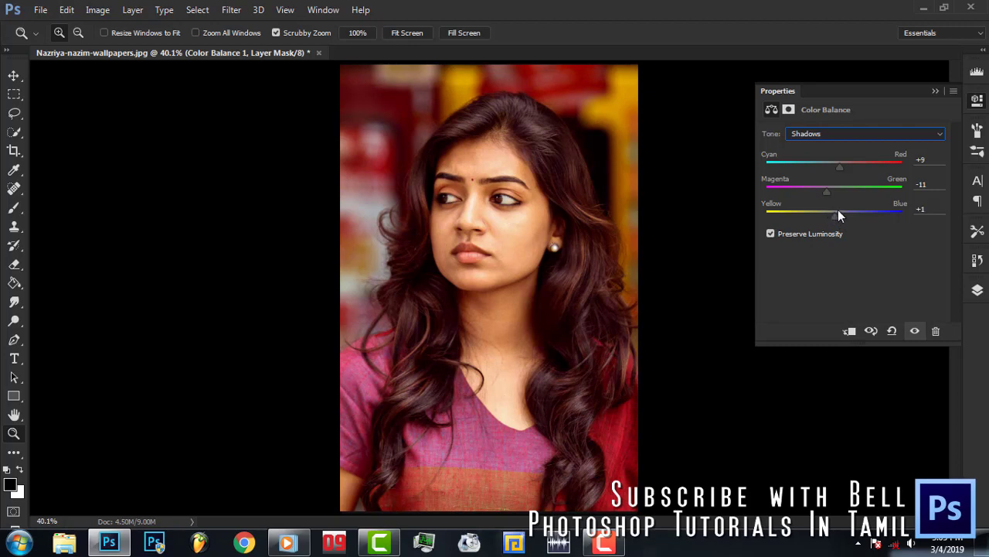
Push the Color Balance highlights toward red (Cyan/Red +10) and slightly toward green.
left_click(849, 143)
left_click(828, 159)
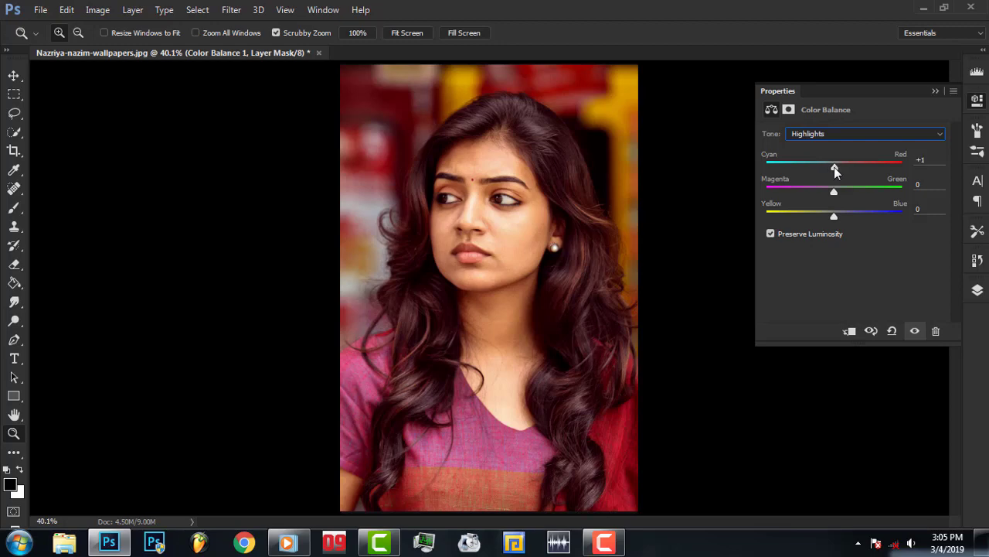
mouse_move(834, 167)
left_mouse_down()
mouse_move(823, 168)
mouse_move(843, 169)
mouse_move(832, 169)
mouse_move(829, 196)
left_mouse_up()
mouse_move(833, 199)
left_mouse_down()
mouse_move(848, 214)
mouse_move(837, 217)
left_mouse_up()
Close Properties and toggle Color Balance 1's visibility to compare the result.
left_click(936, 91)
left_click(978, 287)
left_click(800, 354)
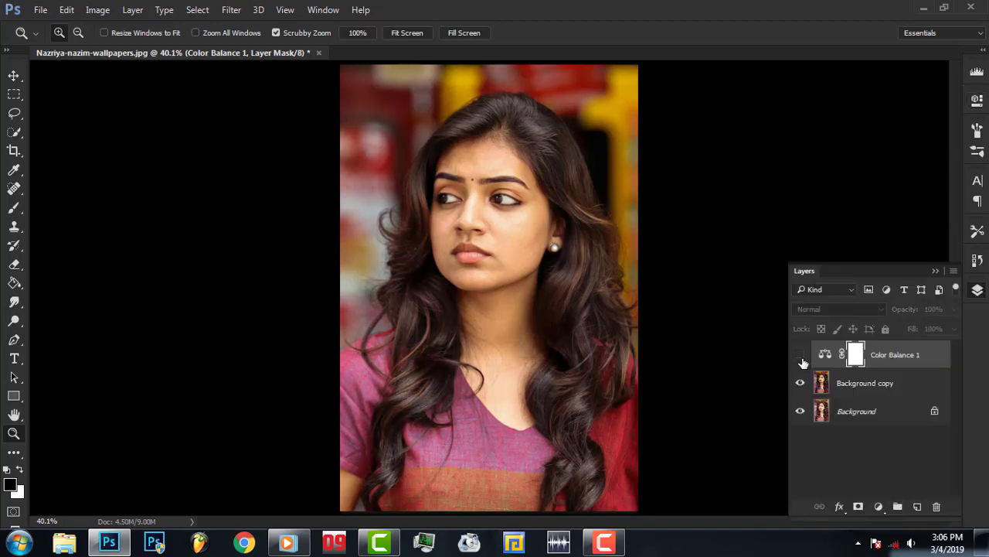
left_click(800, 354)
left_click(604, 541)
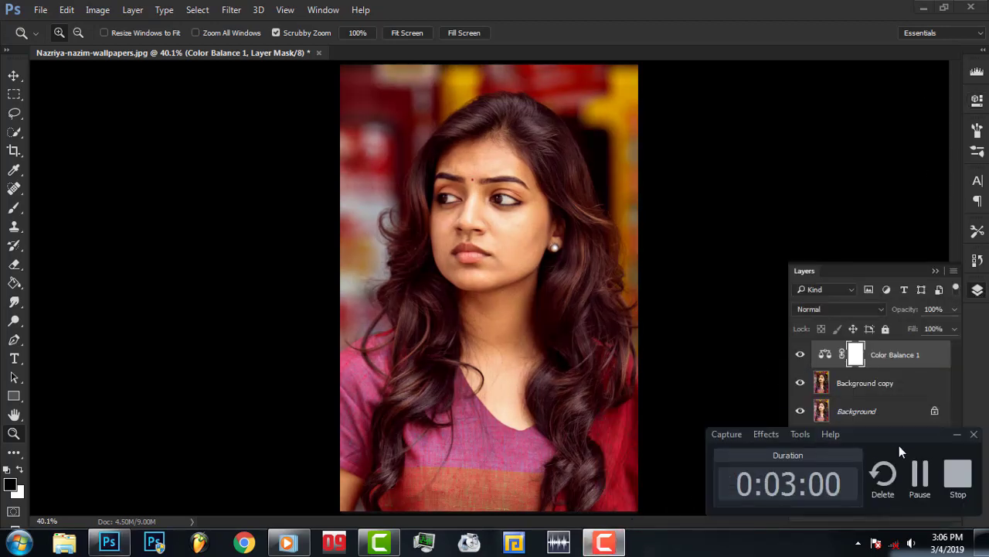
left_click(925, 473)
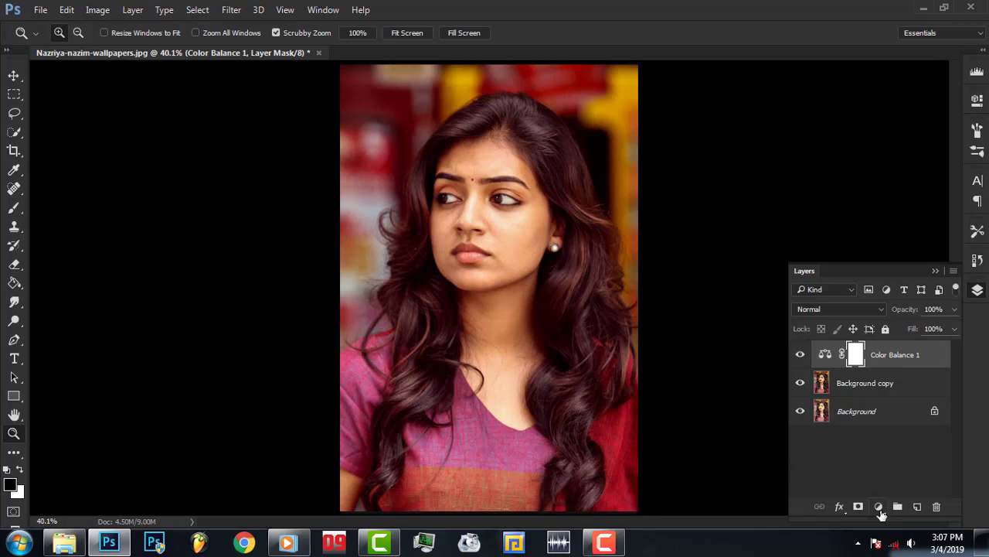
Add a Gradient Map layer and load the Photographic Toning gradient presets.
left_click(879, 507)
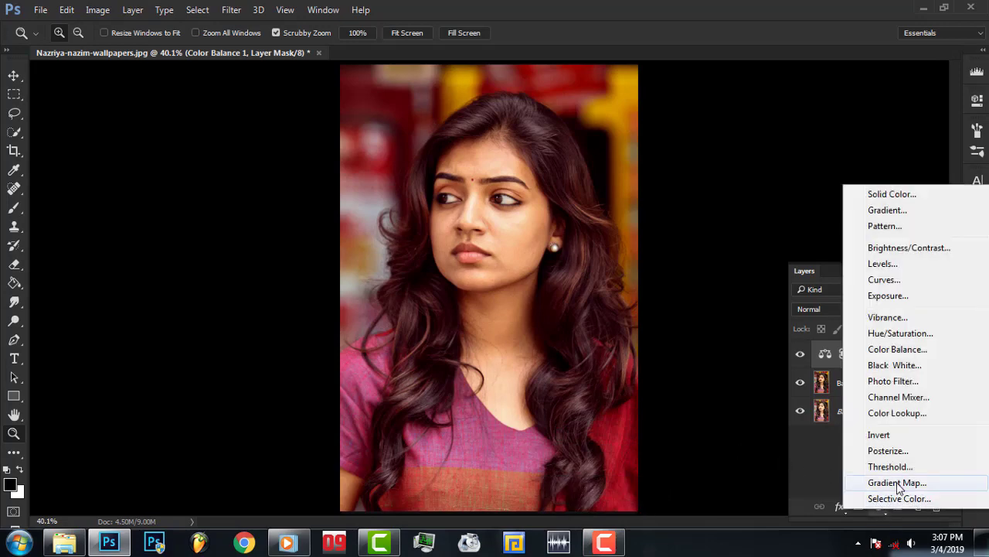
left_click(909, 494)
left_click(939, 139)
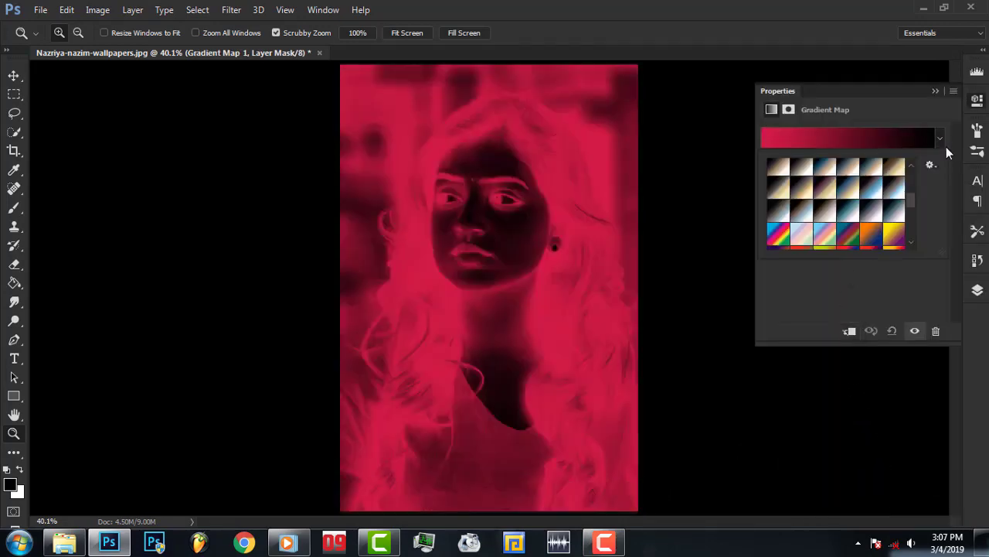
left_click(931, 167)
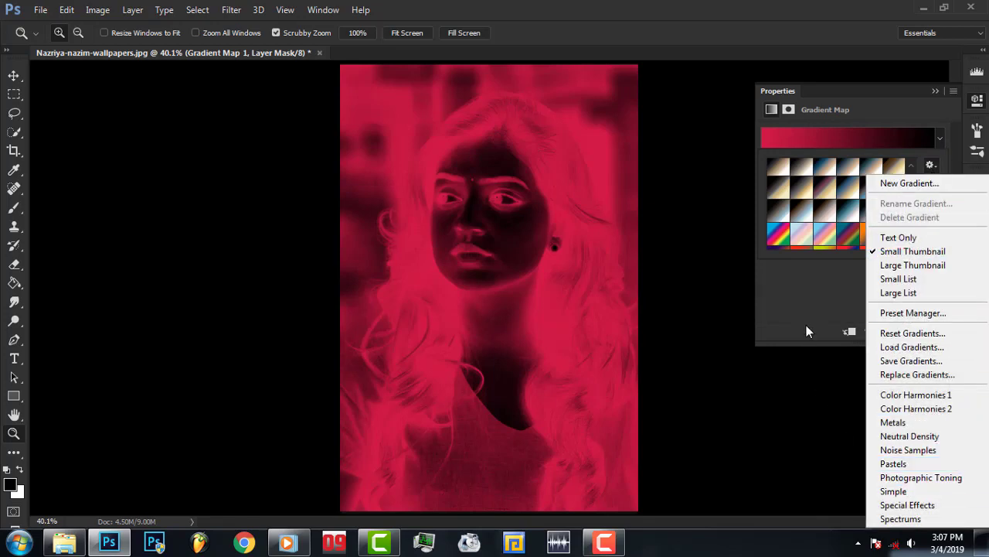
left_click(806, 255)
left_click(799, 213)
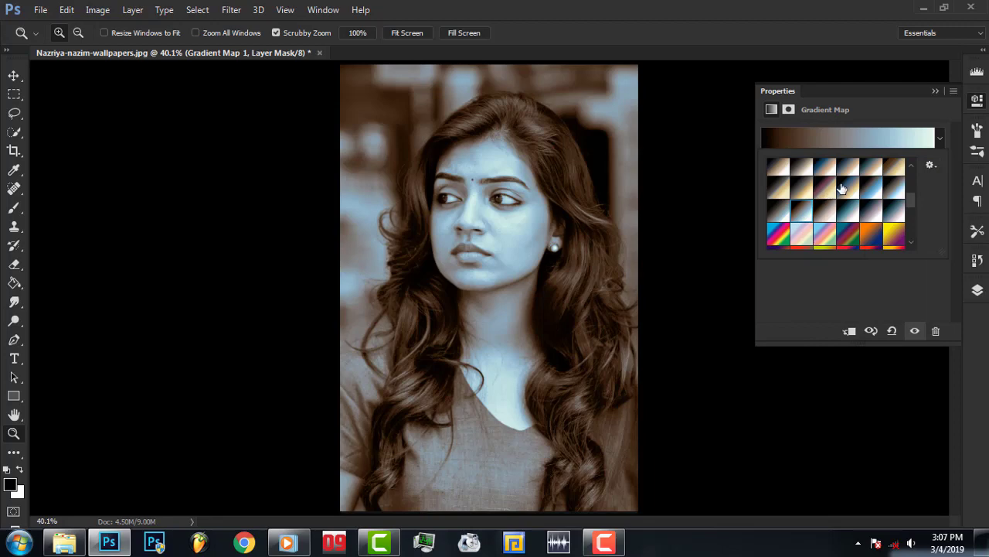
Try several toning presets and settle on the dark-blue-to-peach gradient.
left_click(825, 188)
left_click(896, 193)
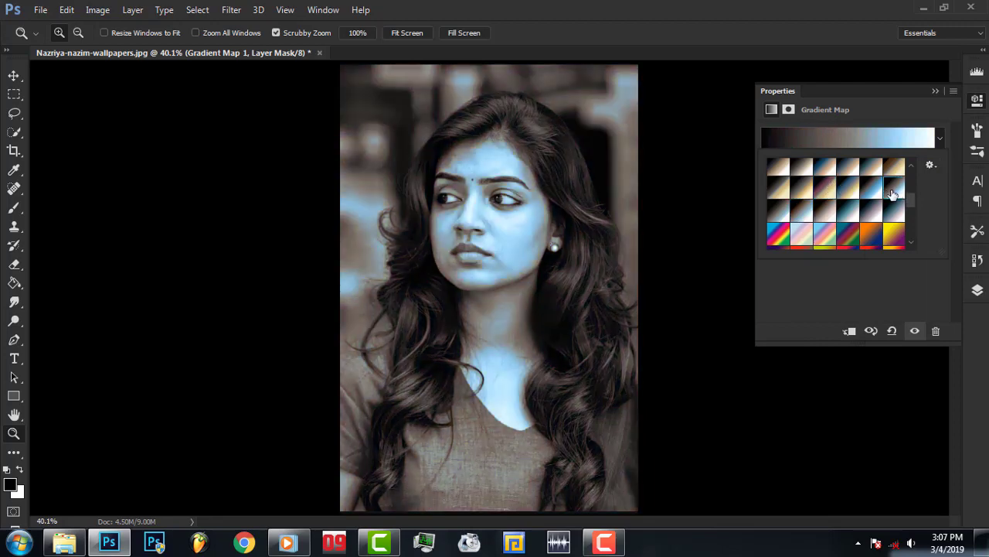
left_click(885, 195)
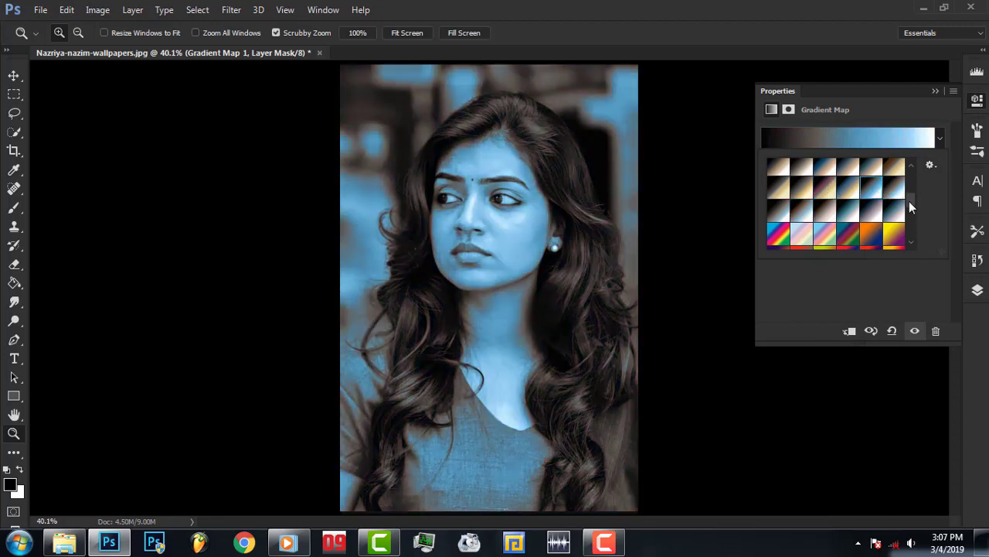
left_click_drag(909, 201, 910, 218)
left_click(872, 220)
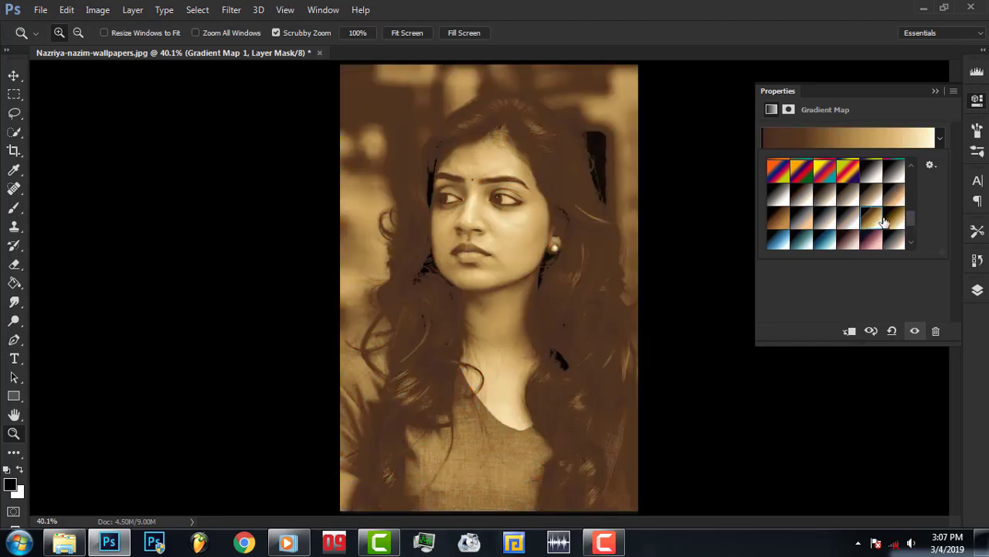
left_click(892, 219)
left_click(804, 222)
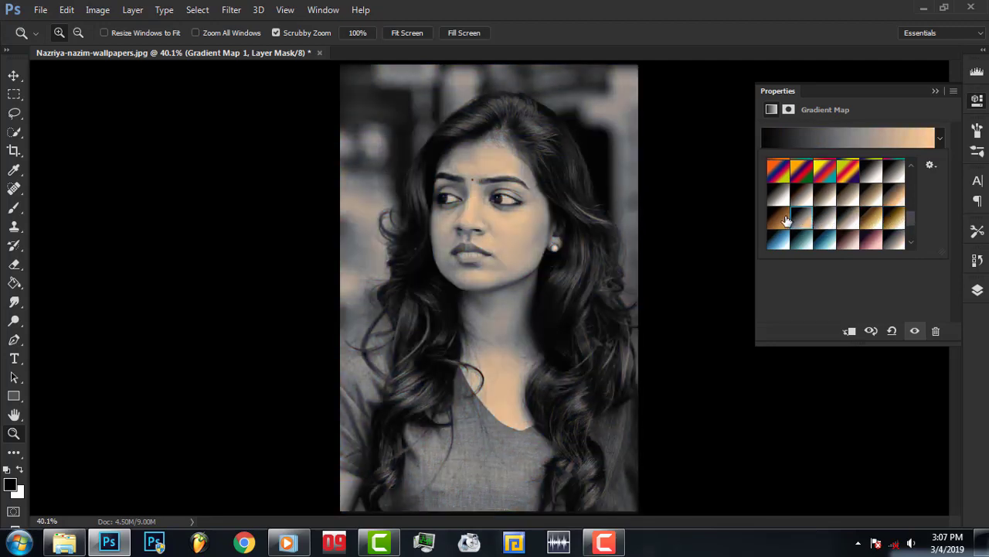
left_click(787, 221)
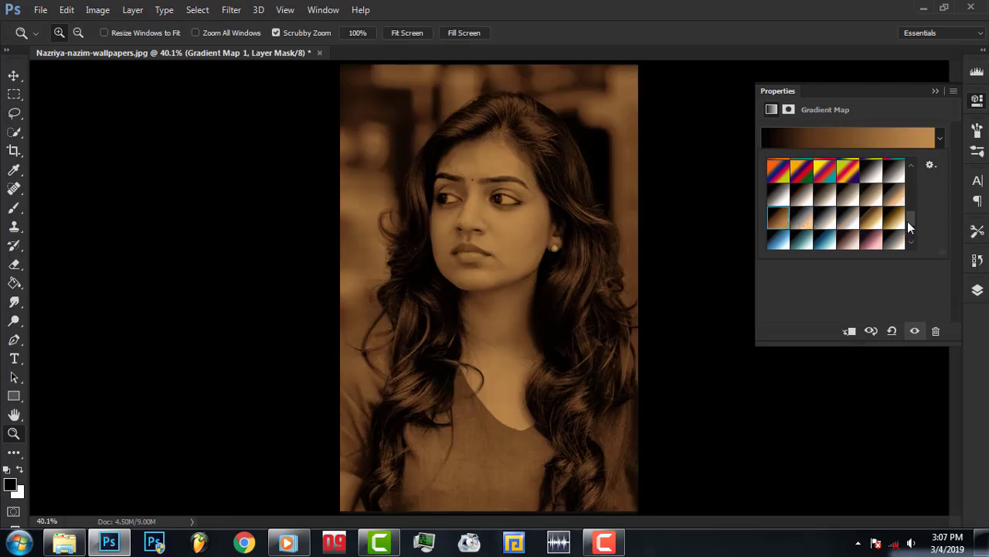
scroll(908, 221, "down", 4)
left_click(868, 211)
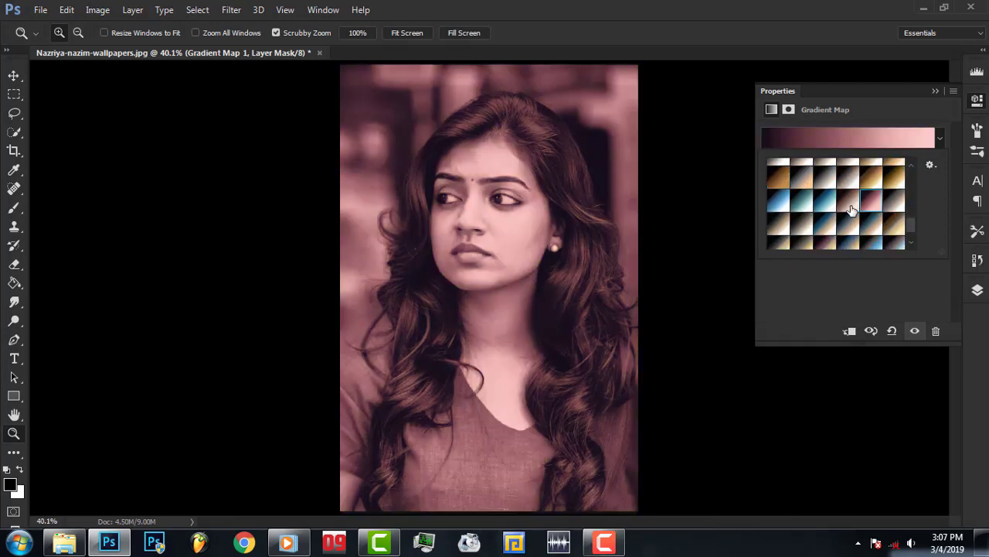
left_click(850, 225)
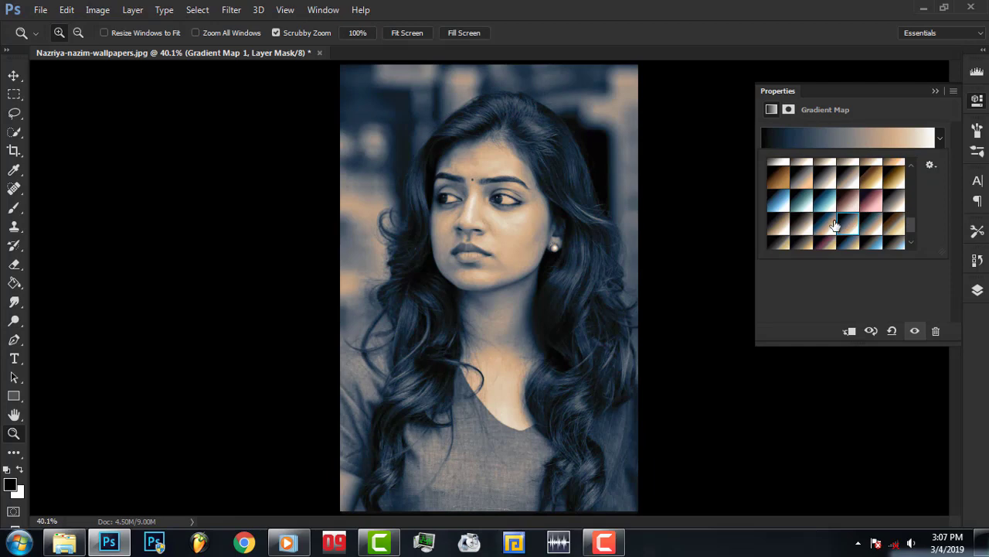
Set Gradient Map 1 to Soft Light blending at 30% opacity, comparing it toggled off.
left_click(934, 91)
left_click(977, 290)
left_click(839, 308)
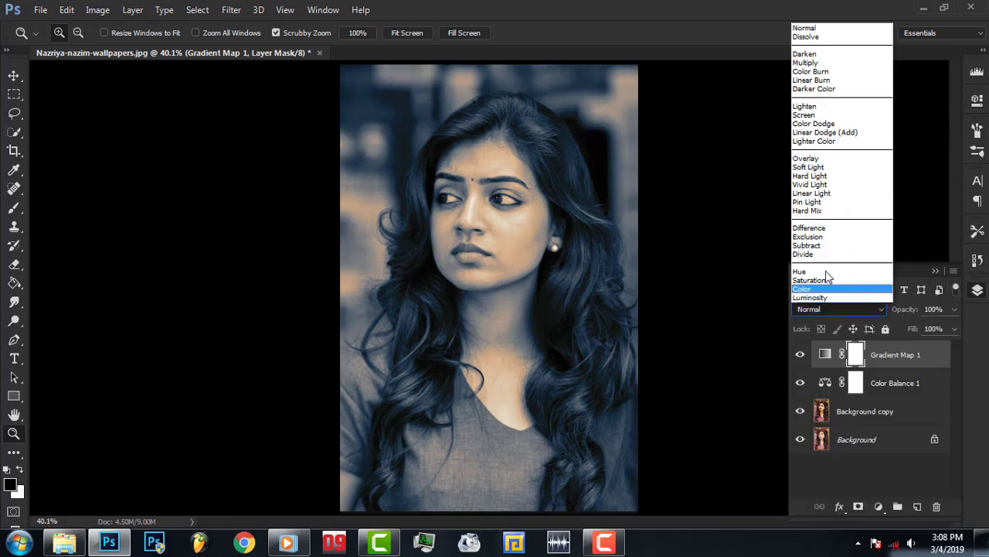
left_click(803, 67)
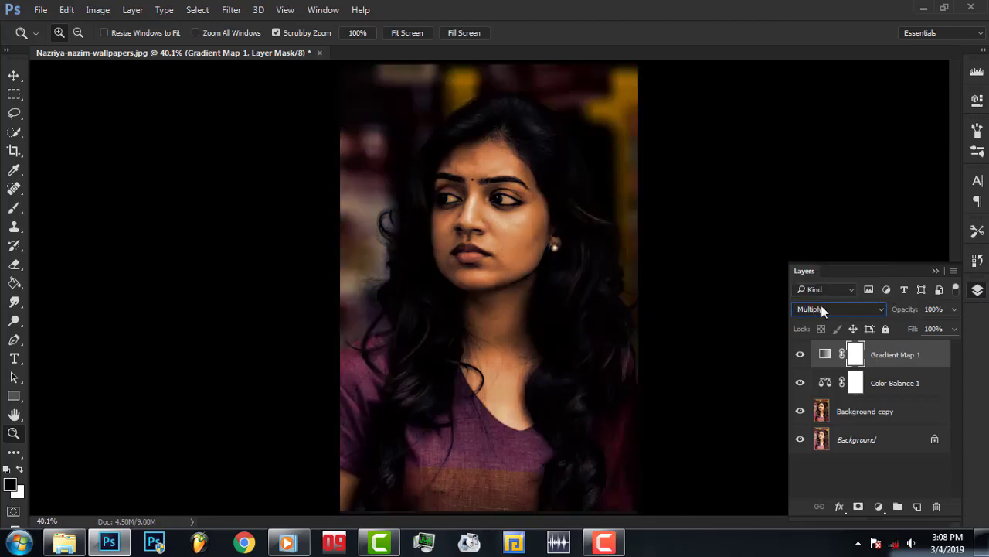
left_click(820, 309)
left_click(811, 165)
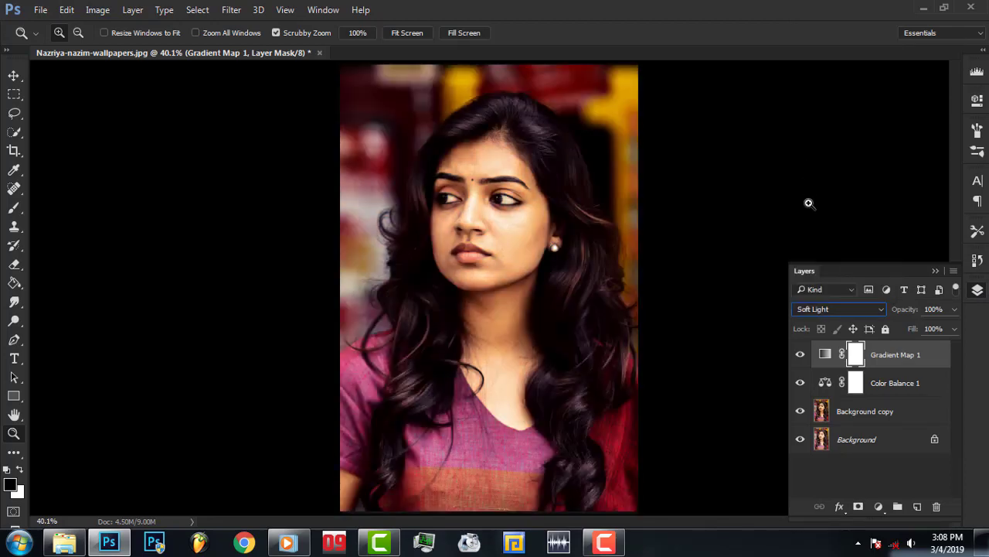
left_click(800, 354)
left_click(801, 356)
left_click_drag(905, 311, 901, 314)
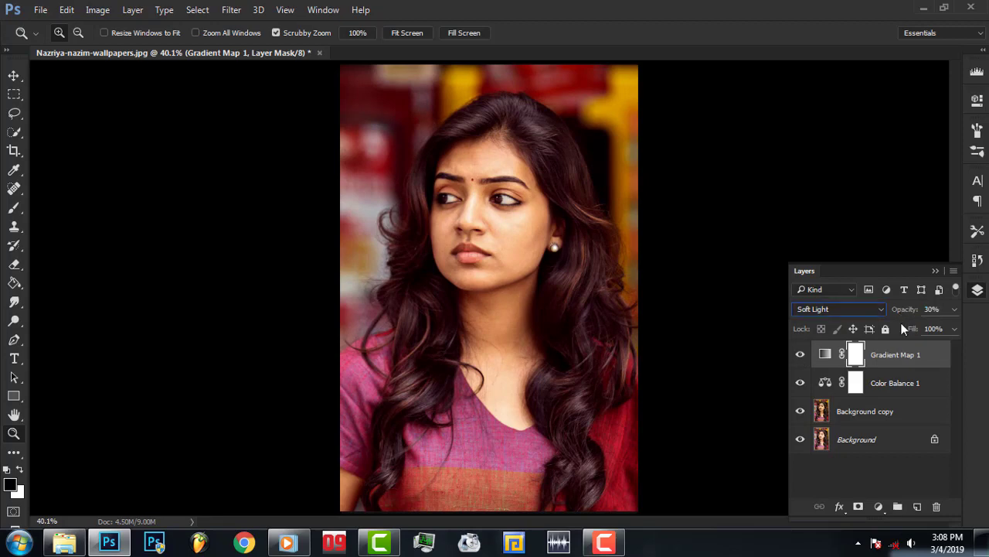
left_click(886, 511)
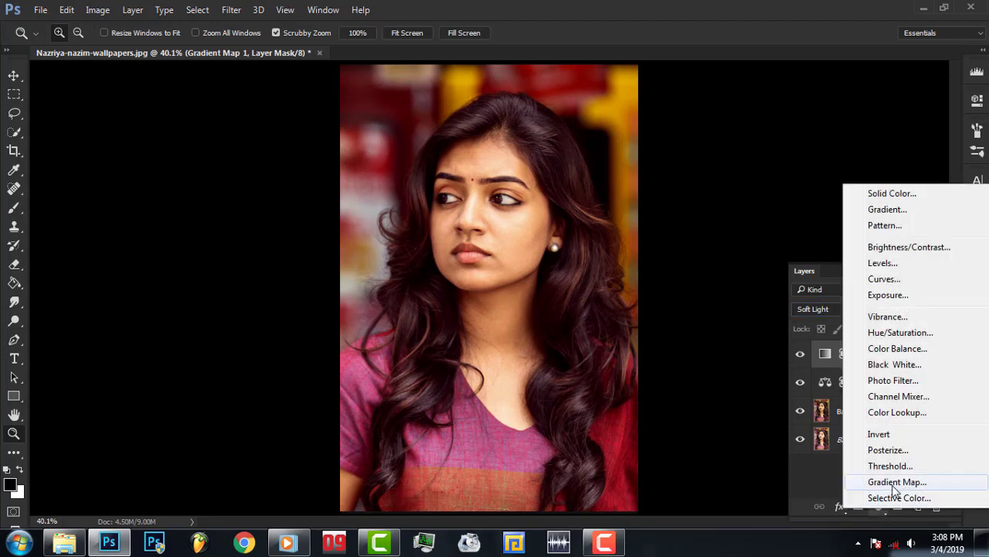
Add a second Gradient Map layer and try several Photographic Toning presets on it.
left_click(887, 480)
left_click(939, 139)
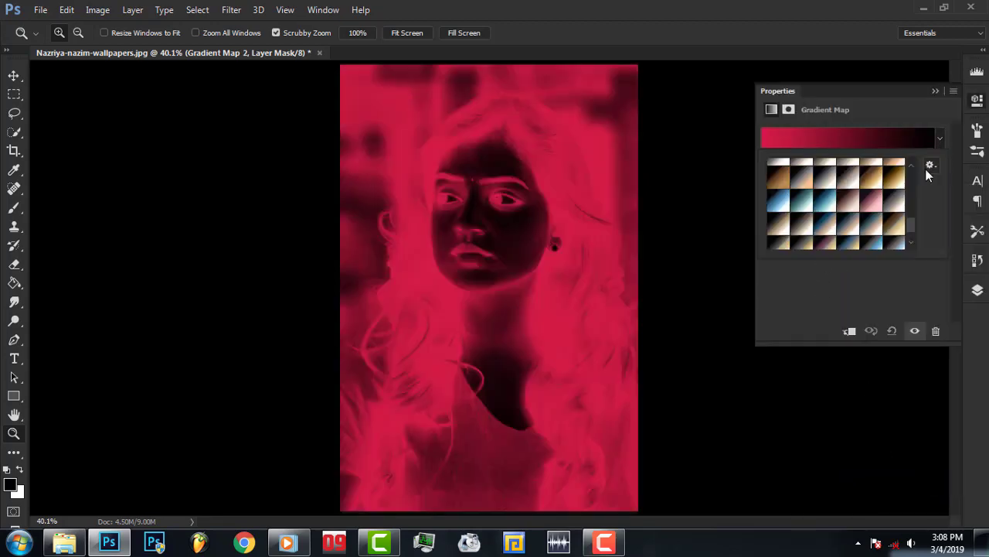
left_click(931, 165)
left_click(930, 164)
scroll(912, 231, "down", 1)
left_click(909, 229)
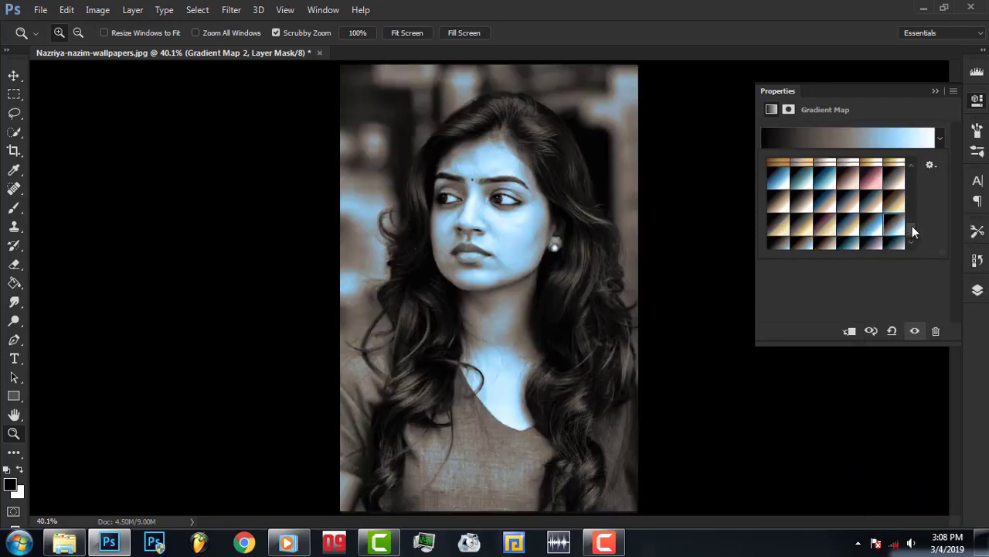
scroll(909, 228, "up", 2)
left_click(787, 212)
left_click(803, 211)
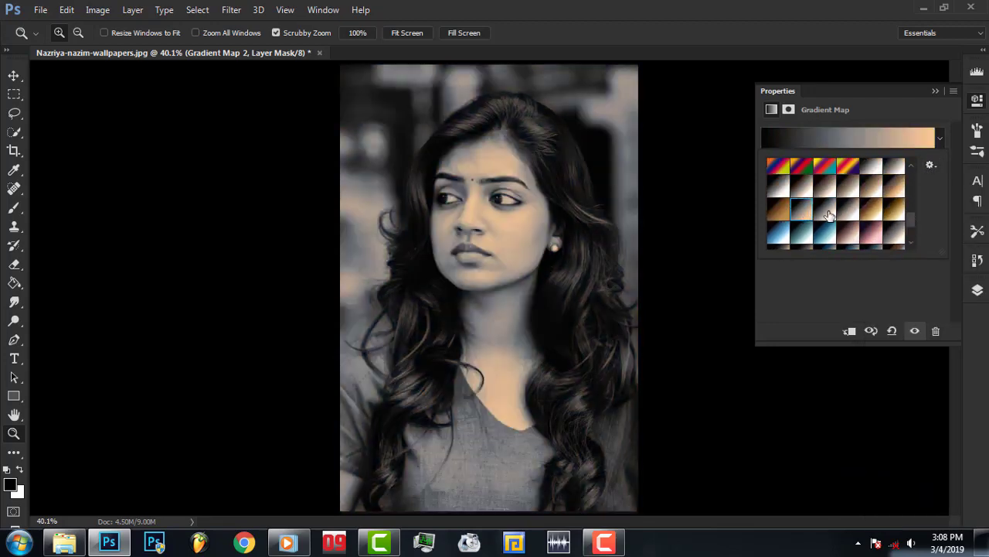
left_click(825, 213)
left_click(850, 215)
left_click(897, 212)
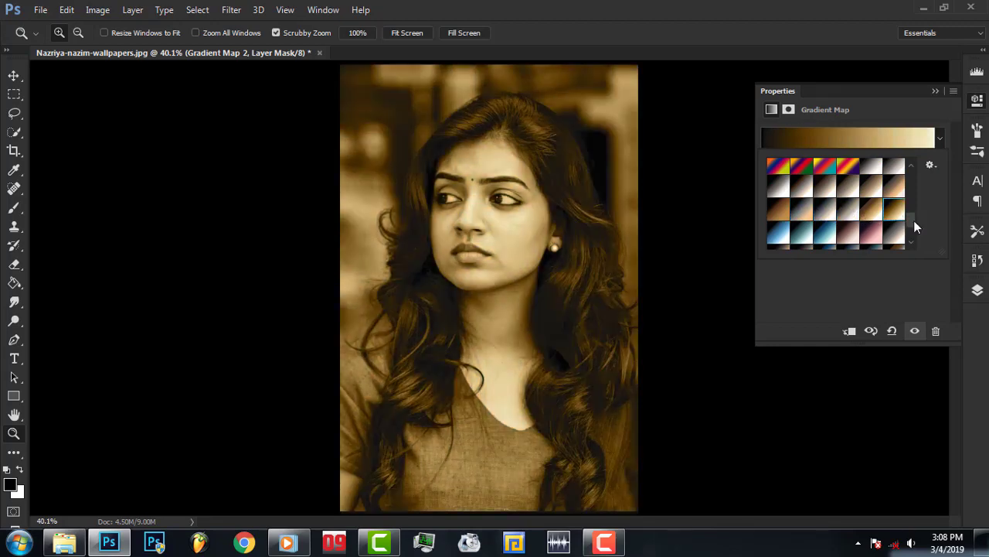
Settle on the dark teal-to-tan gradient for Gradient Map 2 and close Properties.
scroll(915, 221, "down", 1)
scroll(916, 214, "down", 1)
scroll(912, 205, "up", 1)
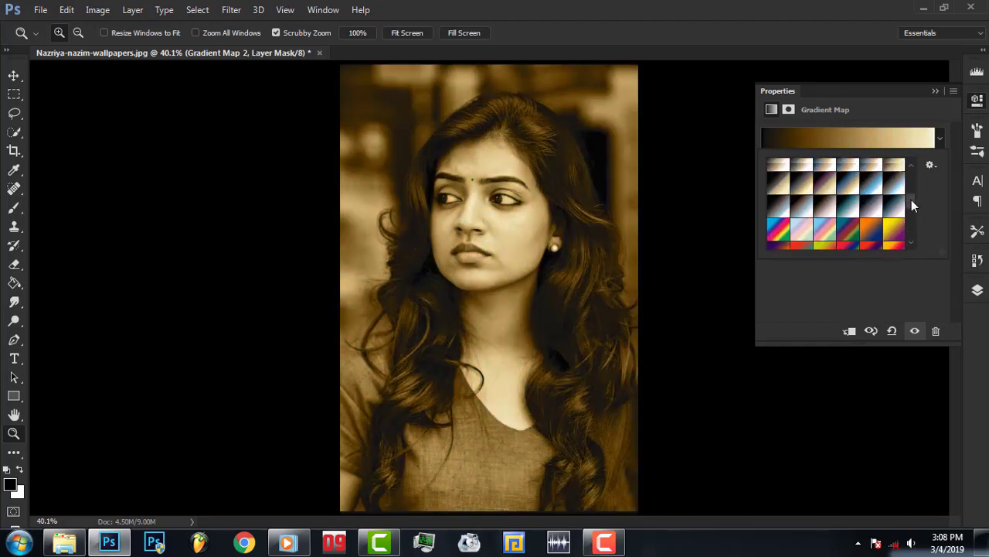
scroll(911, 200, "up", 1)
left_click(874, 176)
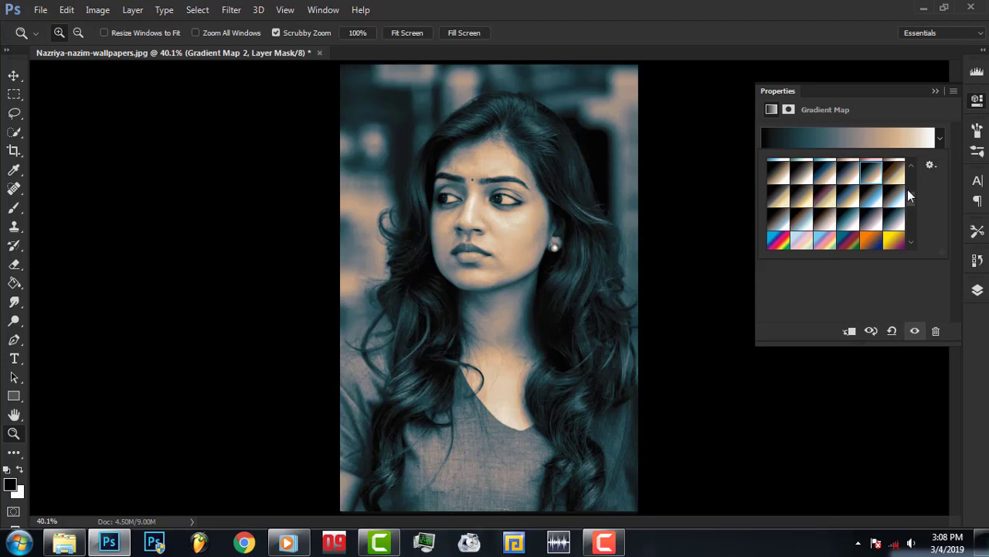
left_click(893, 181)
left_click(874, 178)
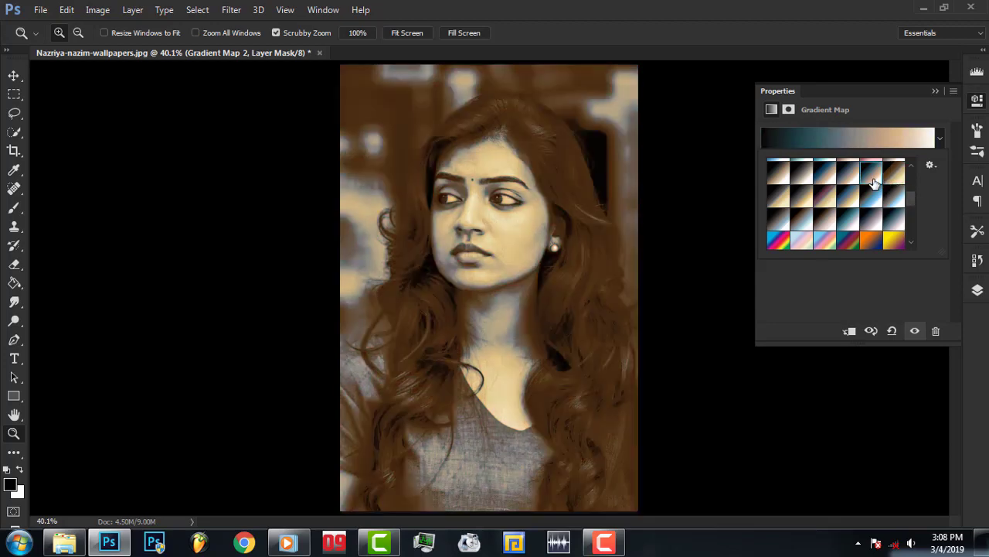
left_click(932, 87)
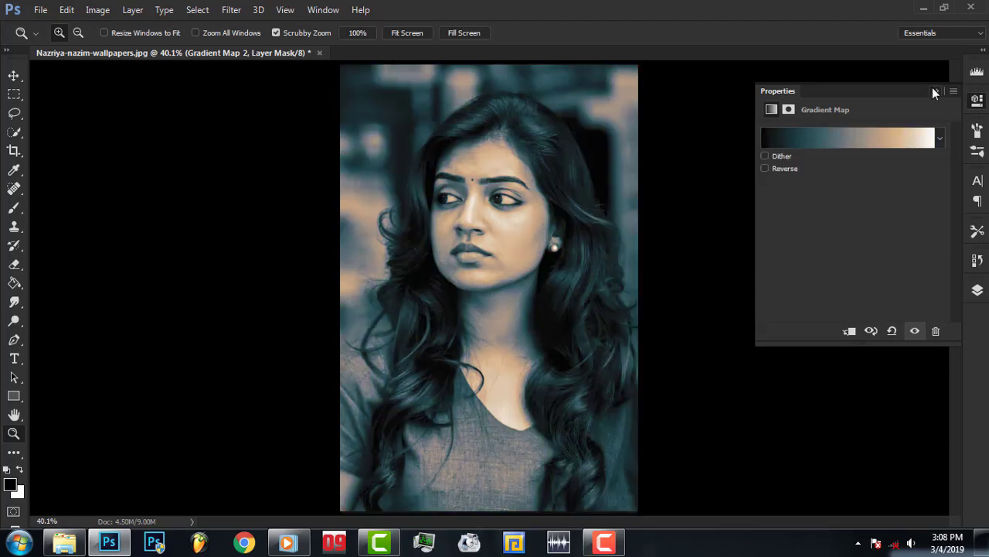
left_click(936, 91)
left_click(977, 289)
Compare Multiply and Hard Light, then set Gradient Map 2 to Soft Light at 19% opacity.
left_click(869, 312)
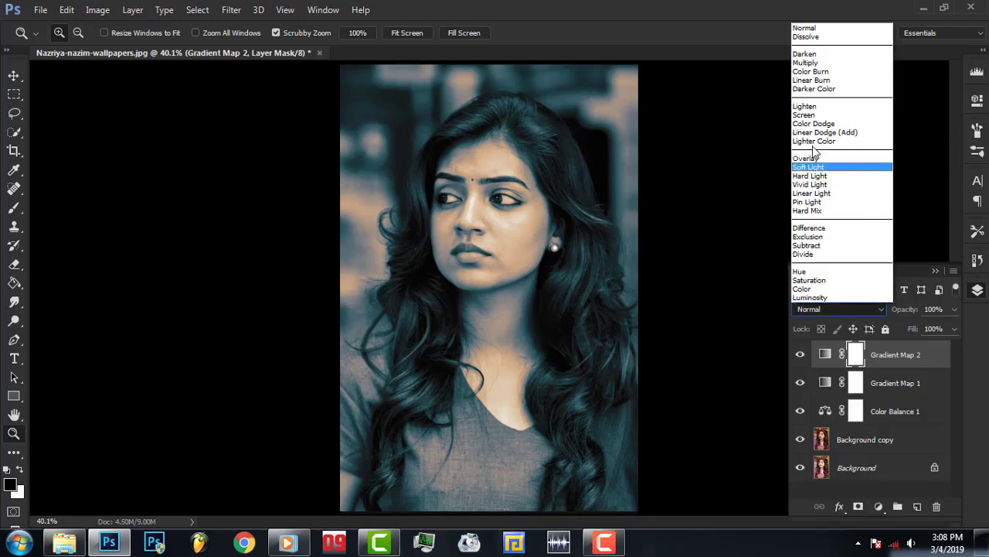
left_click(808, 167)
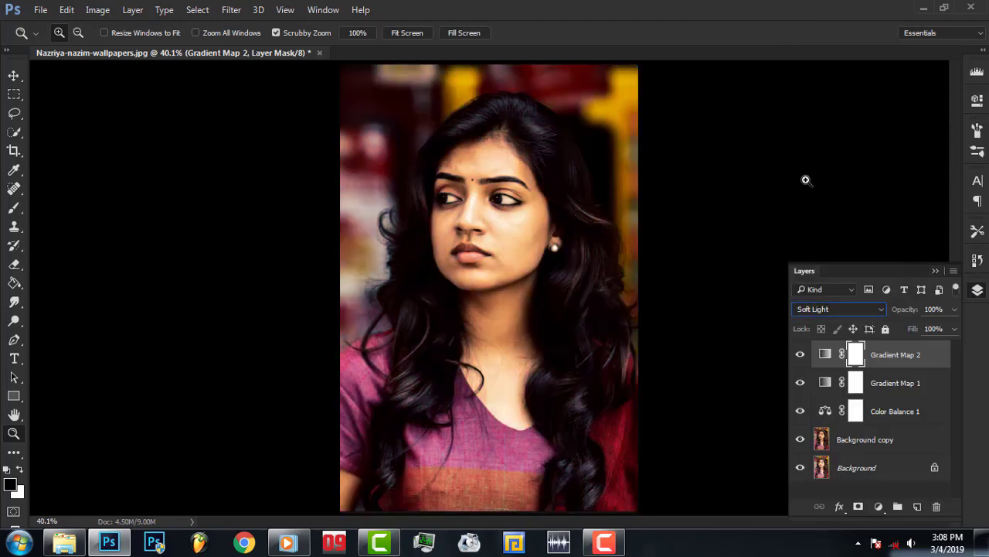
left_click(831, 311)
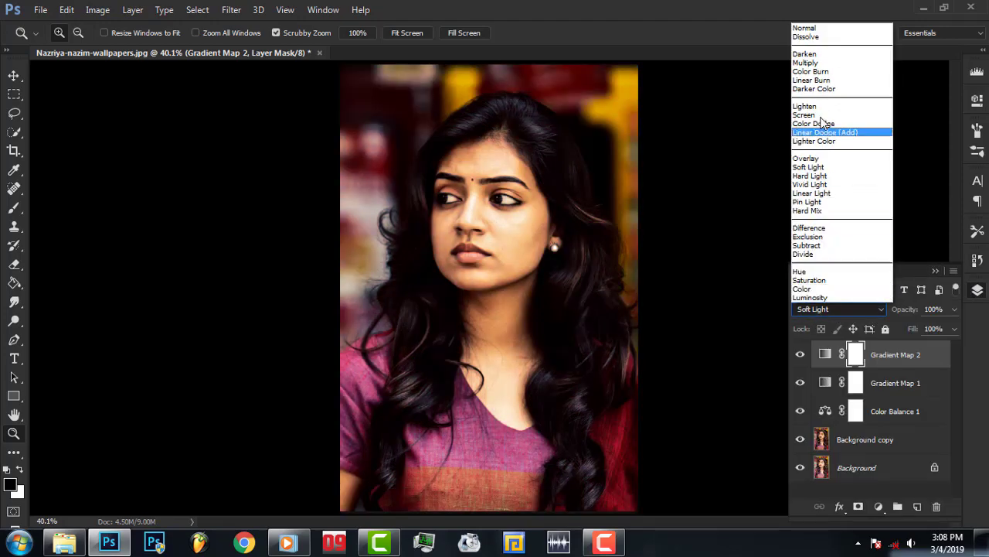
left_click(810, 62)
left_click(819, 309)
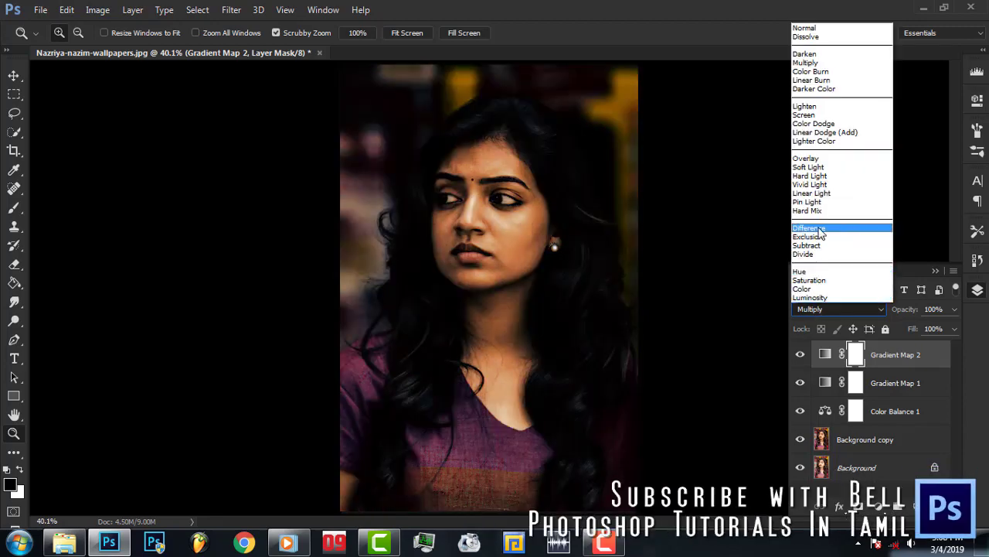
left_click(813, 177)
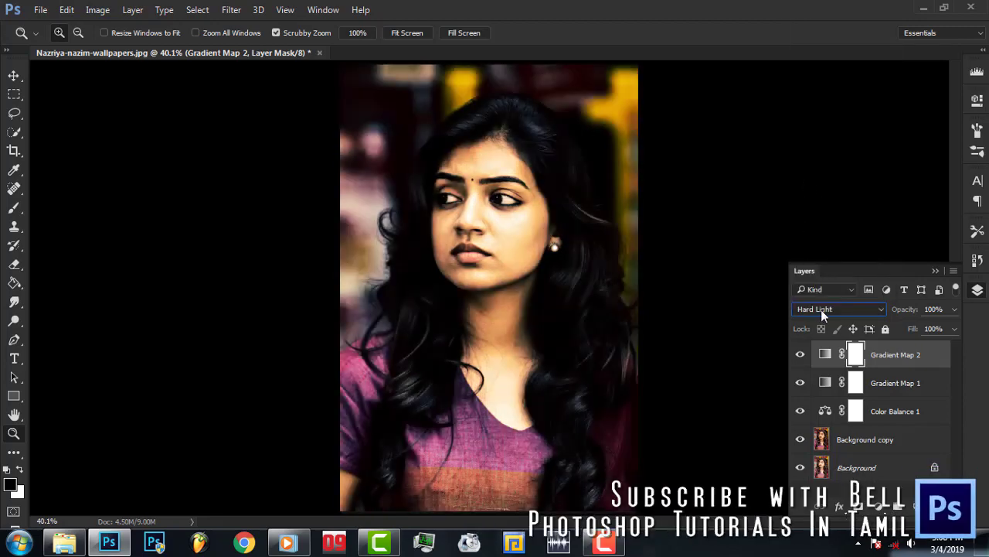
left_click(821, 309)
left_click(802, 170)
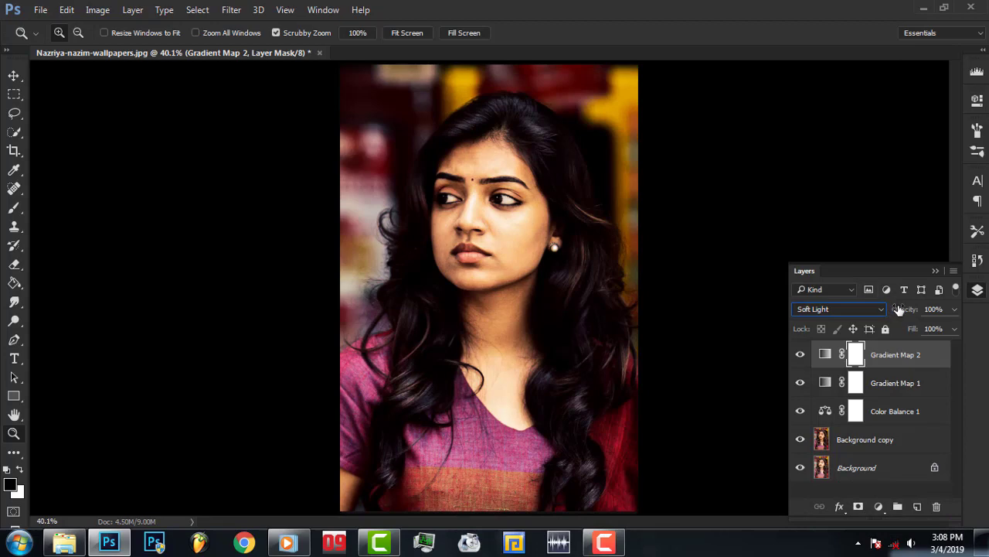
left_click_drag(898, 309, 883, 308)
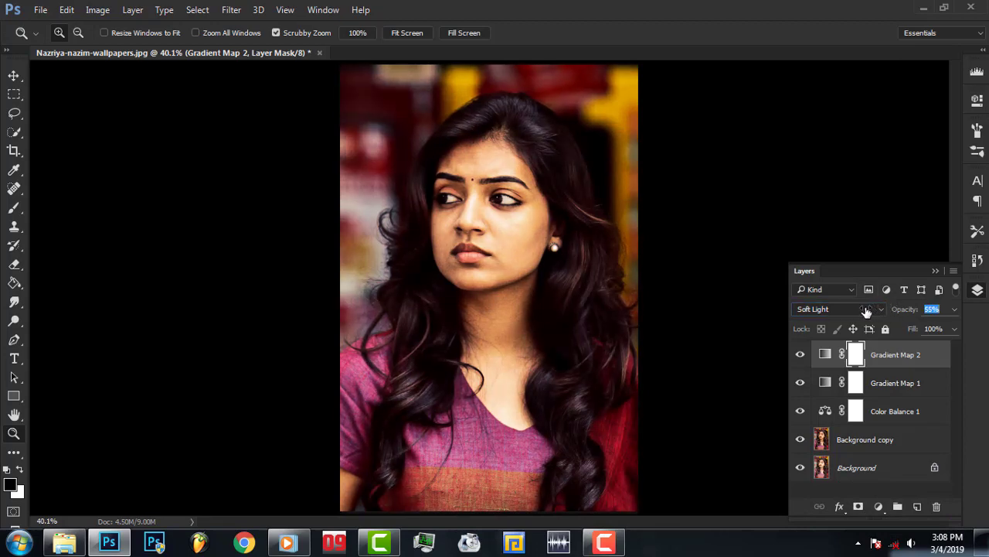
Toggle Gradient Map 2's visibility repeatedly to compare the portrait with and without it.
left_click(802, 355)
left_click(799, 354)
left_click(801, 355)
left_click(801, 355)
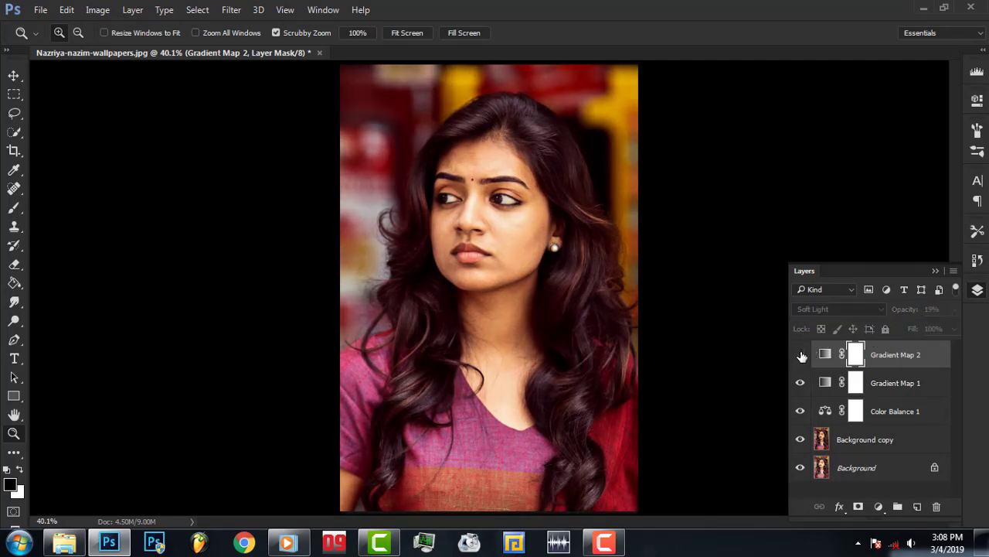
left_click(801, 355)
left_click(802, 355)
left_click(802, 355)
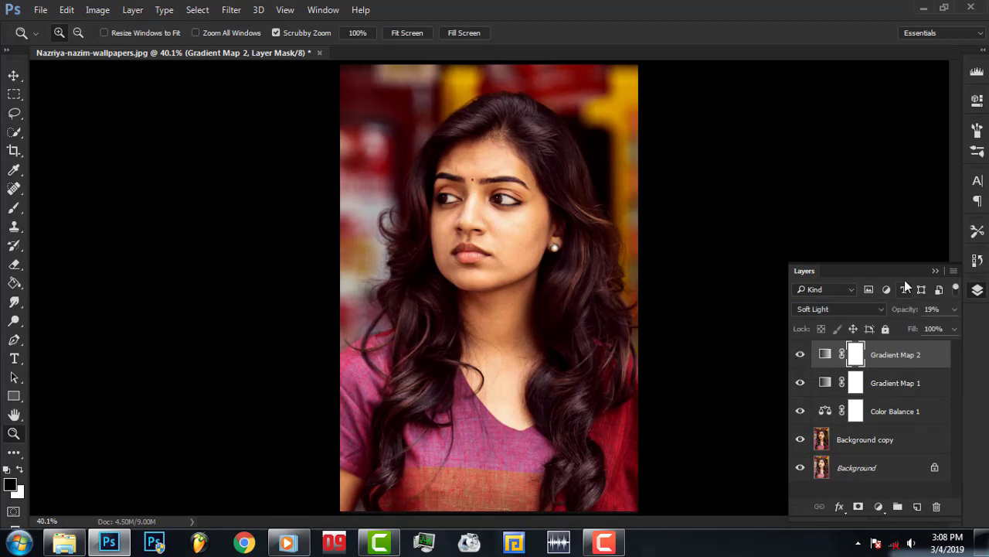
left_click(879, 507)
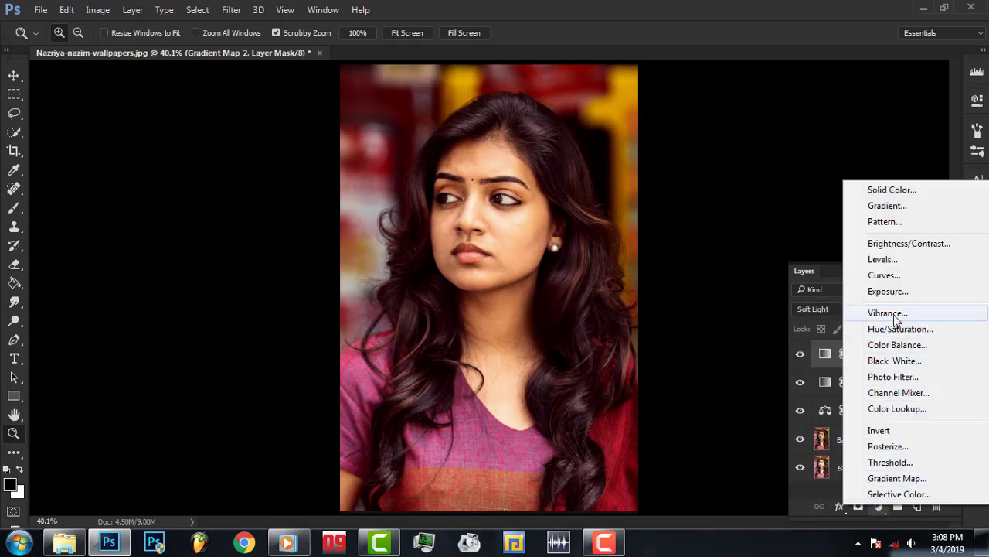
Create Levels 1 with the white input dragged to 242 and midtone gamma to 1.23.
left_click(881, 260)
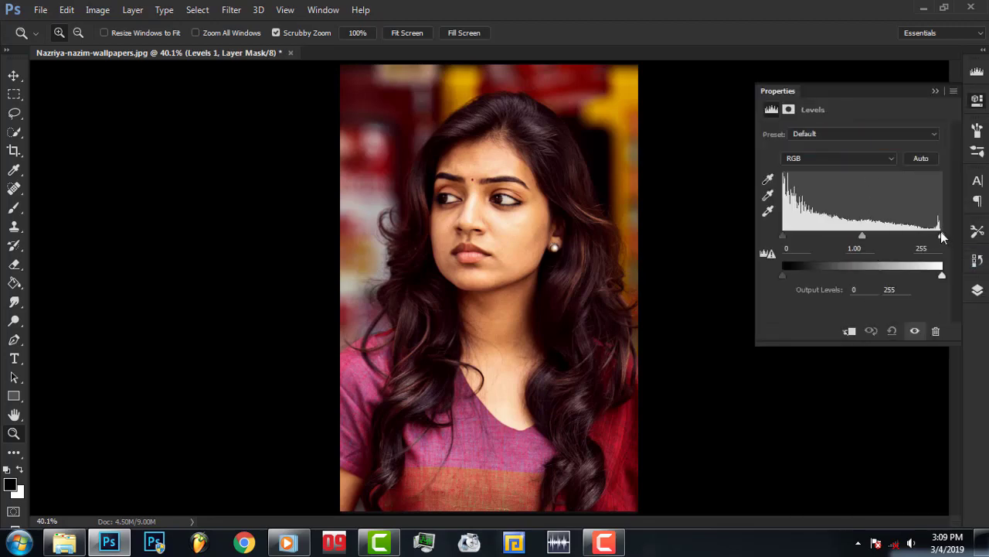
left_click_drag(941, 236, 934, 236)
left_click_drag(859, 236, 848, 236)
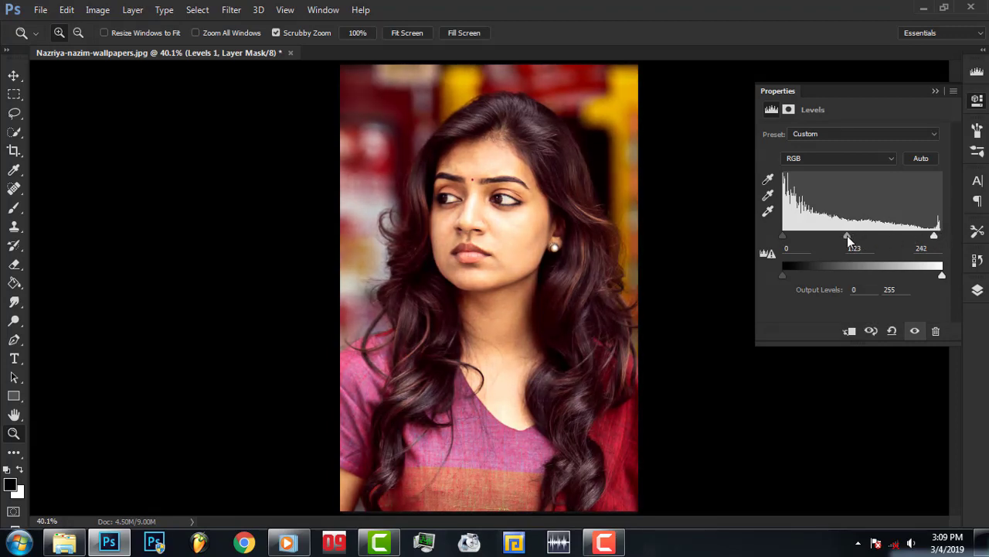
left_click(977, 99)
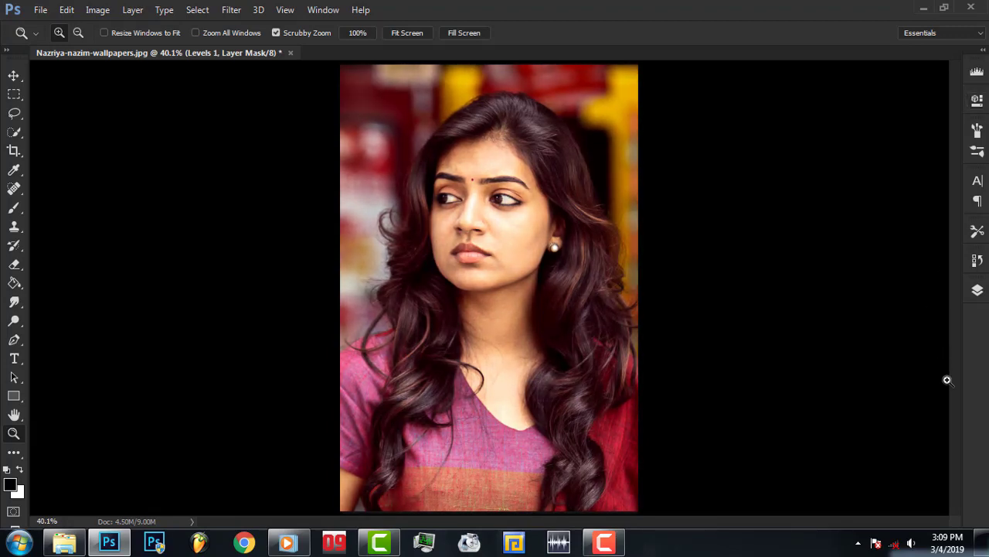
left_click(977, 290)
Add a Curves adjustment layer with two lower RGB points that slightly darken the shadows.
left_click(879, 507)
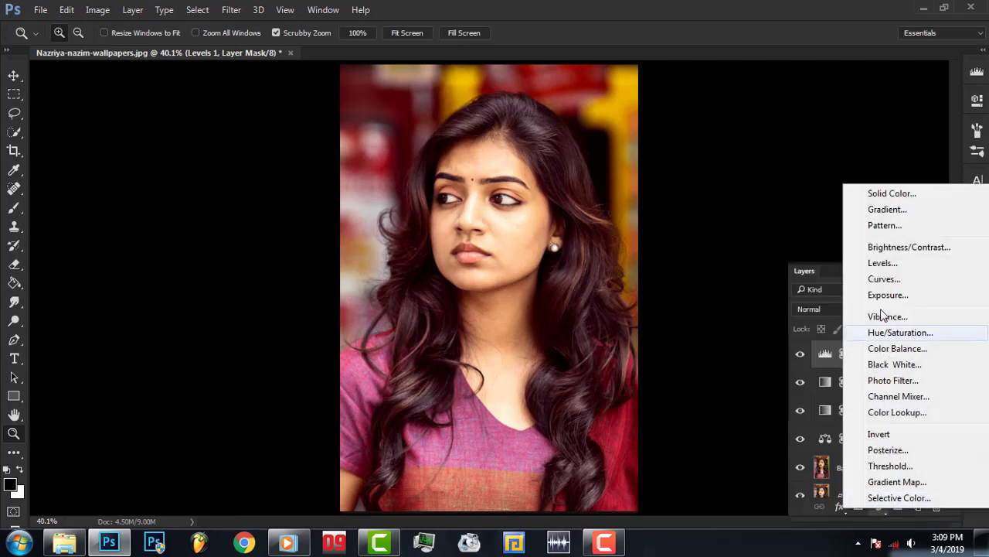
left_click(884, 277)
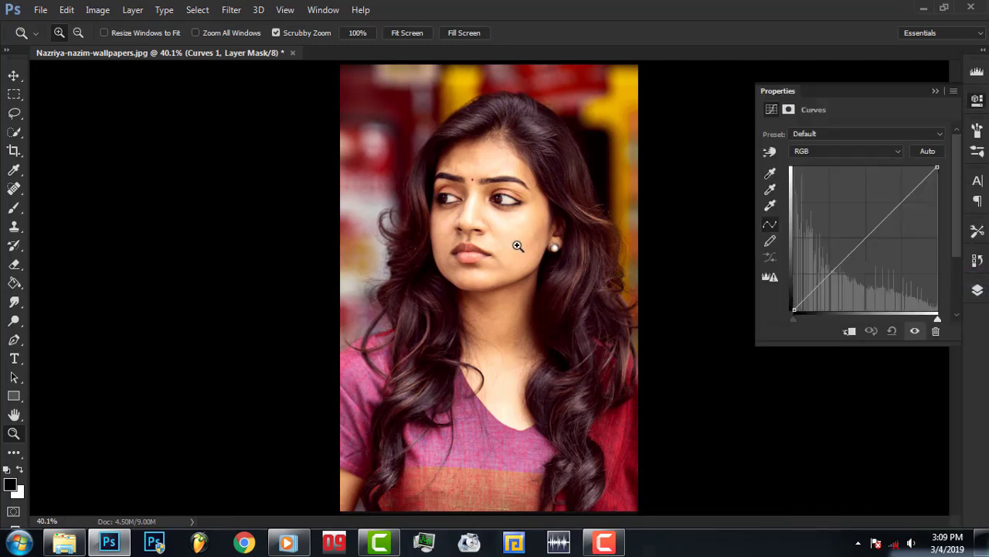
left_click_drag(514, 243, 570, 242)
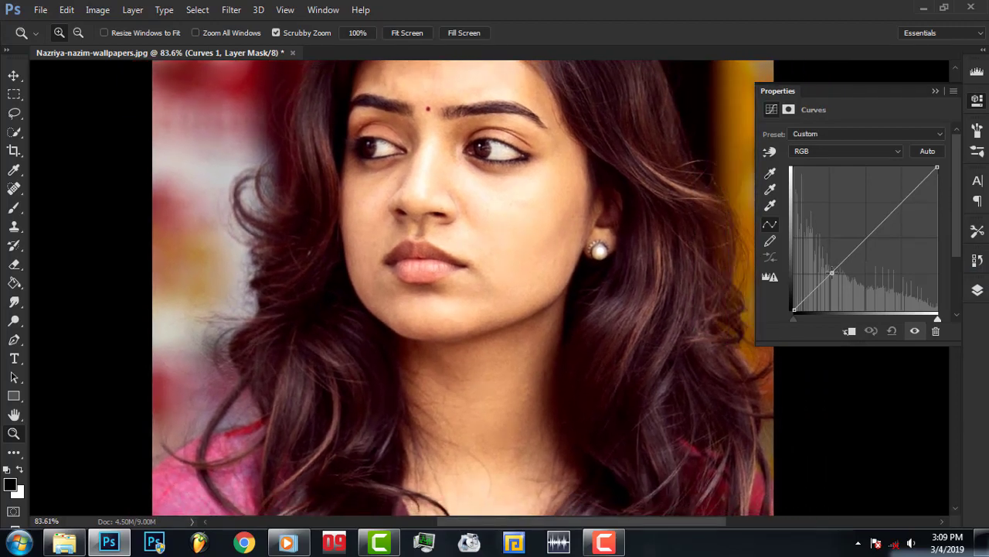
left_click_drag(833, 269, 829, 273)
left_click_drag(863, 241, 862, 244)
Add an upper highlight point on the RGB curve and nudge it slightly lower.
left_click_drag(608, 287, 585, 273)
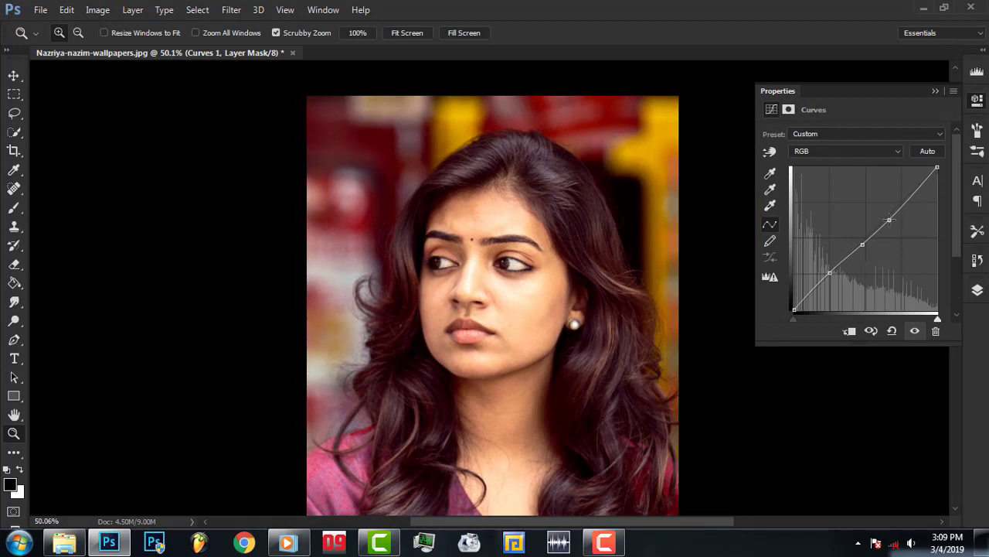
left_click_drag(889, 220, 889, 223)
left_click_drag(906, 201, 902, 205)
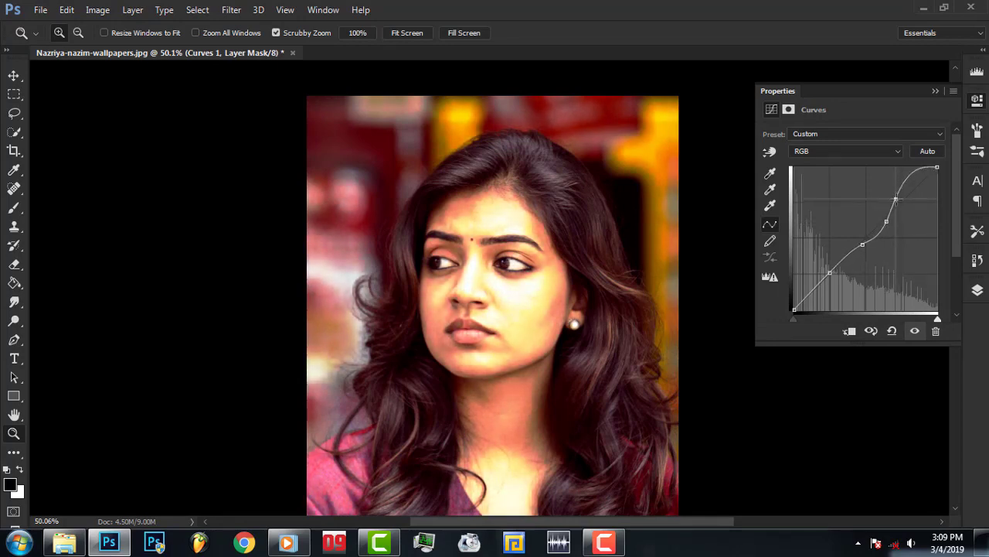
left_click_drag(902, 206, 902, 208)
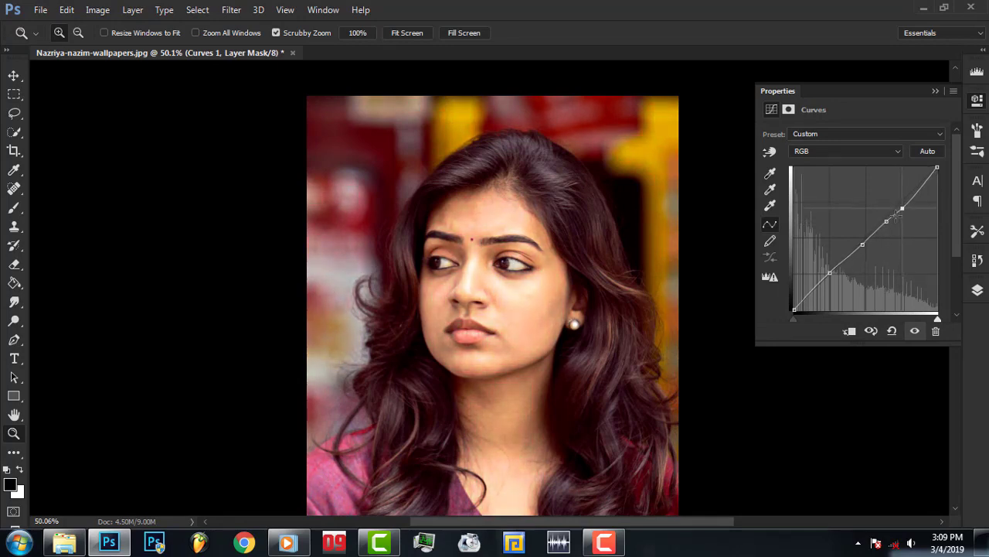
left_click(935, 91)
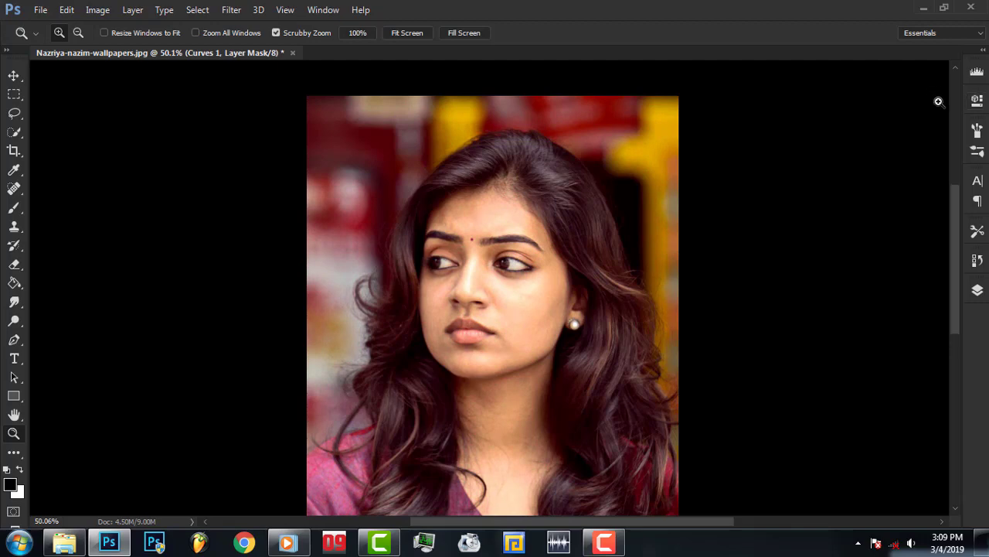
left_click(978, 290)
Merge the visible portrait into a new Layer 1 with Image > Apply Image.
left_click(801, 354)
left_click(800, 353)
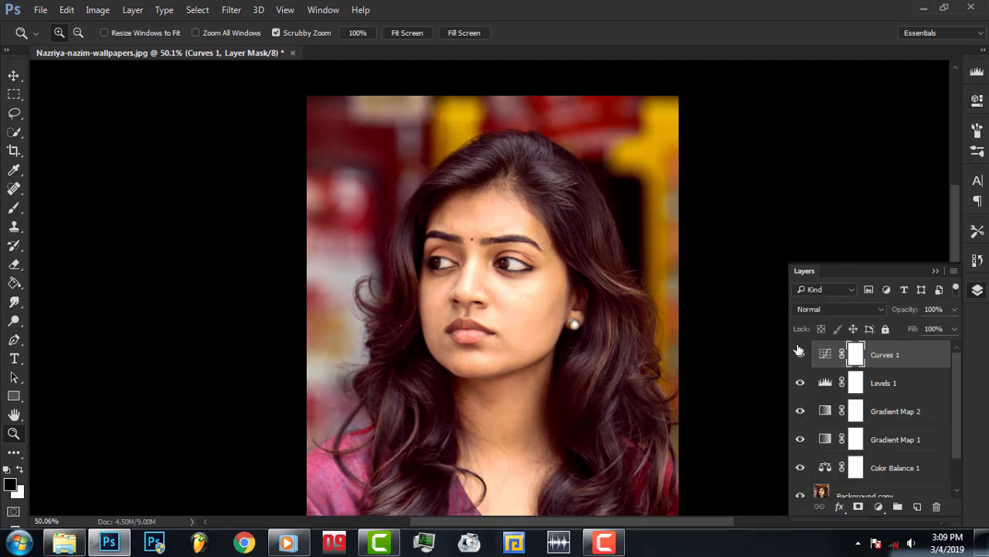
left_click(643, 248, "alt")
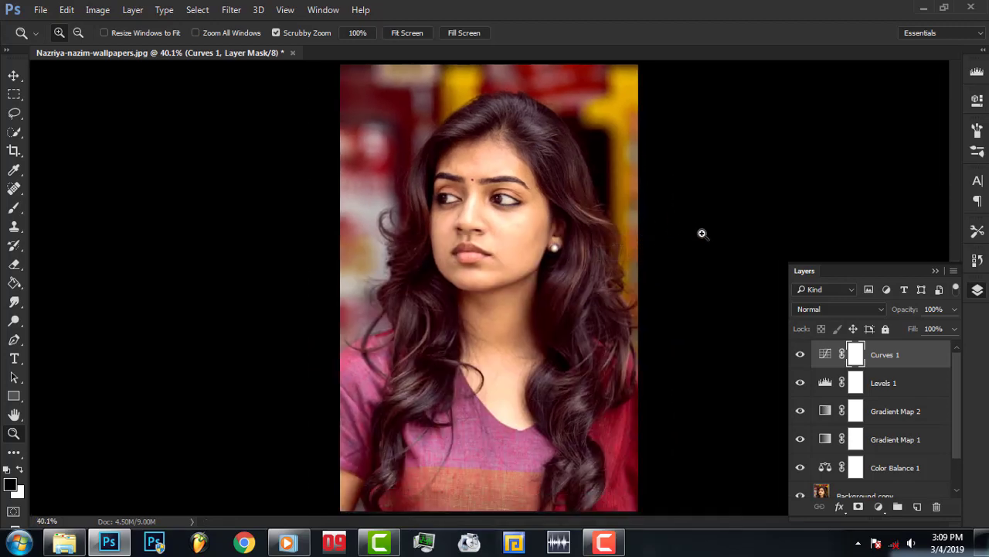
left_click(918, 507)
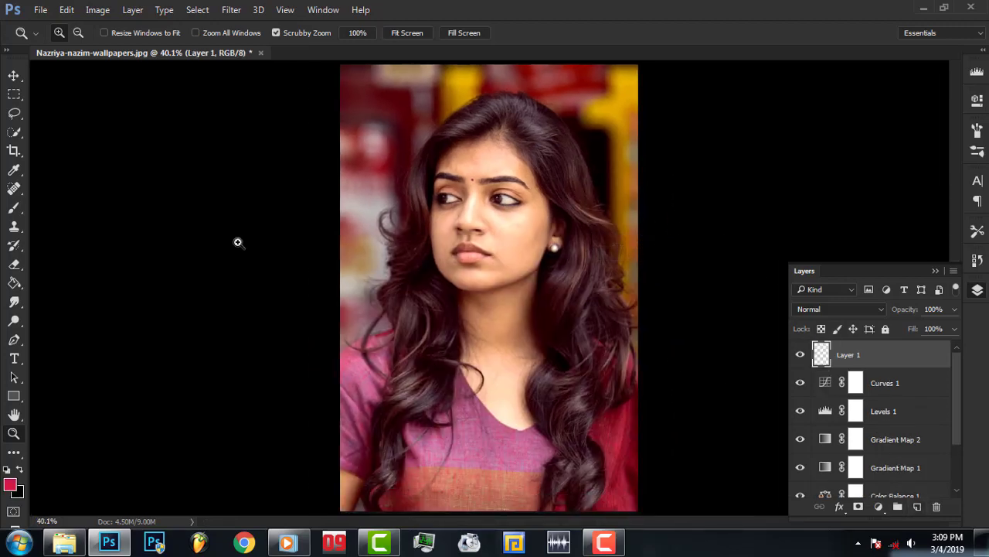
left_click(97, 10)
left_click(132, 219)
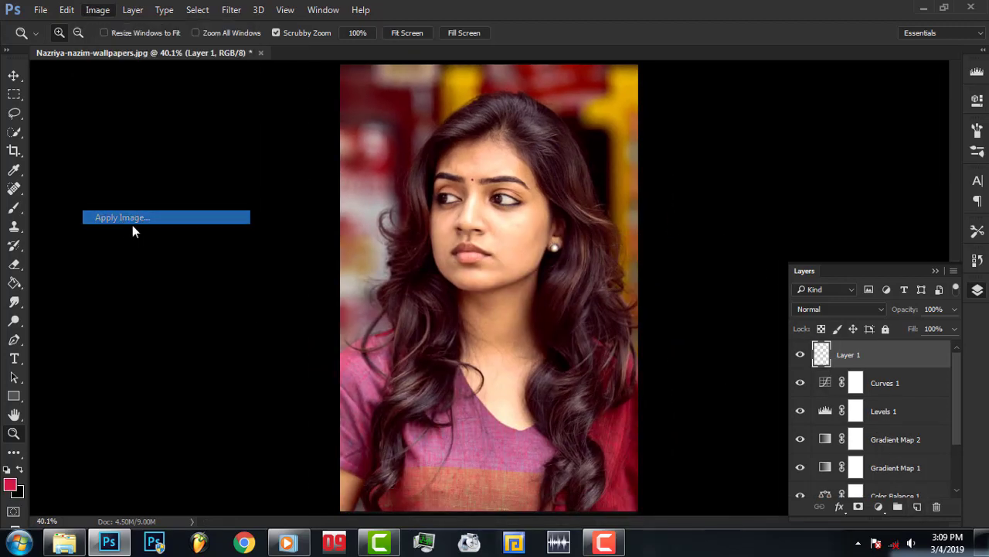
key("Return")
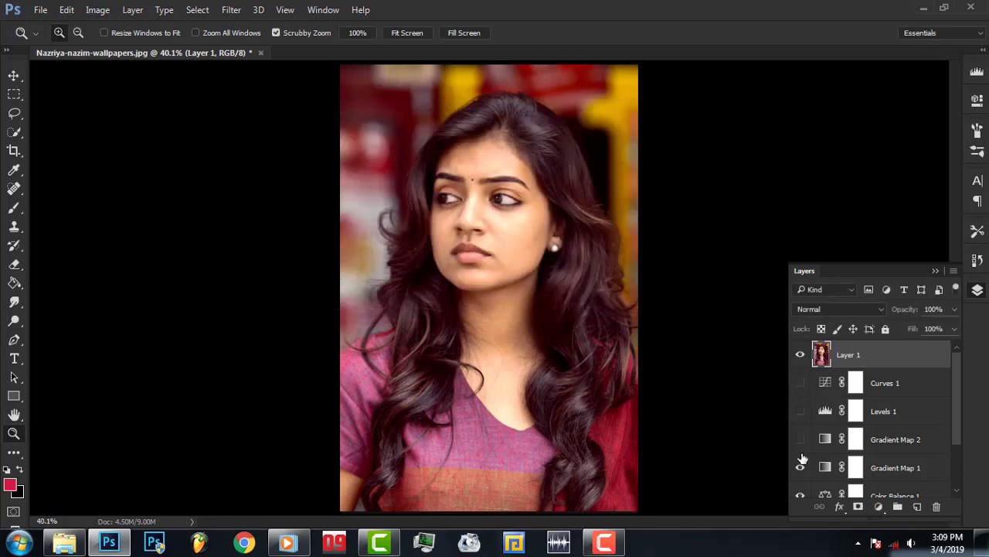
Toggle Layer 1's visibility several times to compare the merged copy with the layers below.
scroll(953, 401, "down", 1)
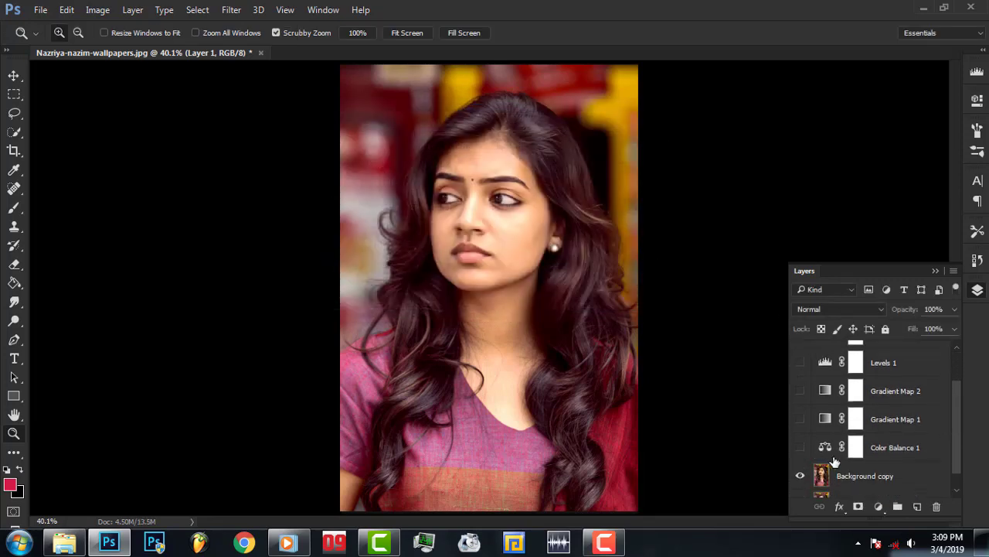
scroll(953, 433, "up", 1)
left_click(801, 357)
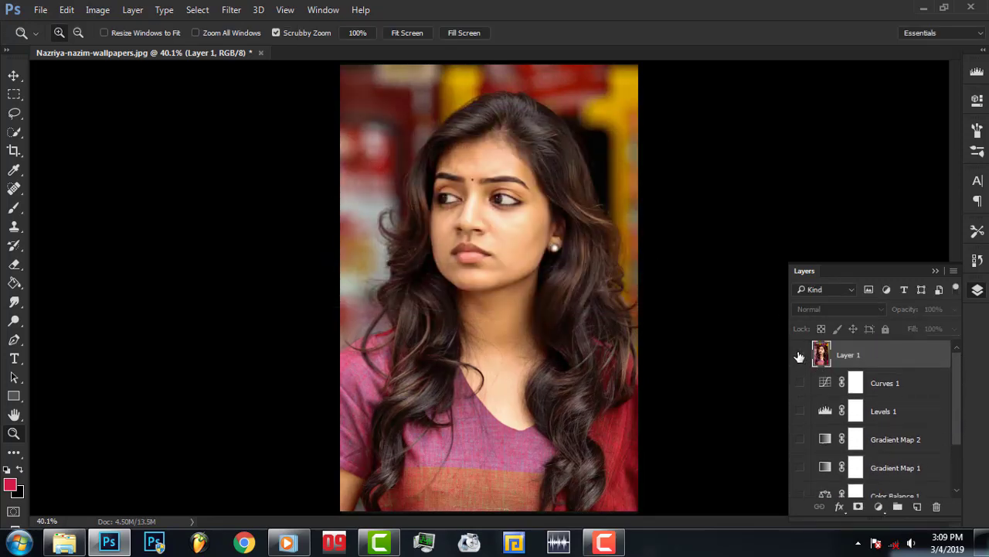
left_click(801, 357)
left_click_drag(955, 395, 938, 450)
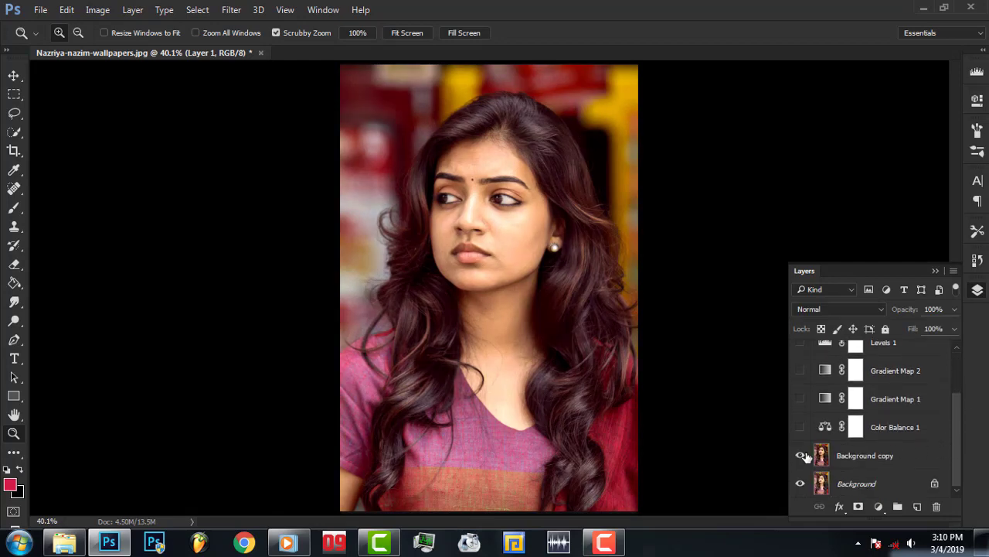
scroll(870, 356, "up", 2)
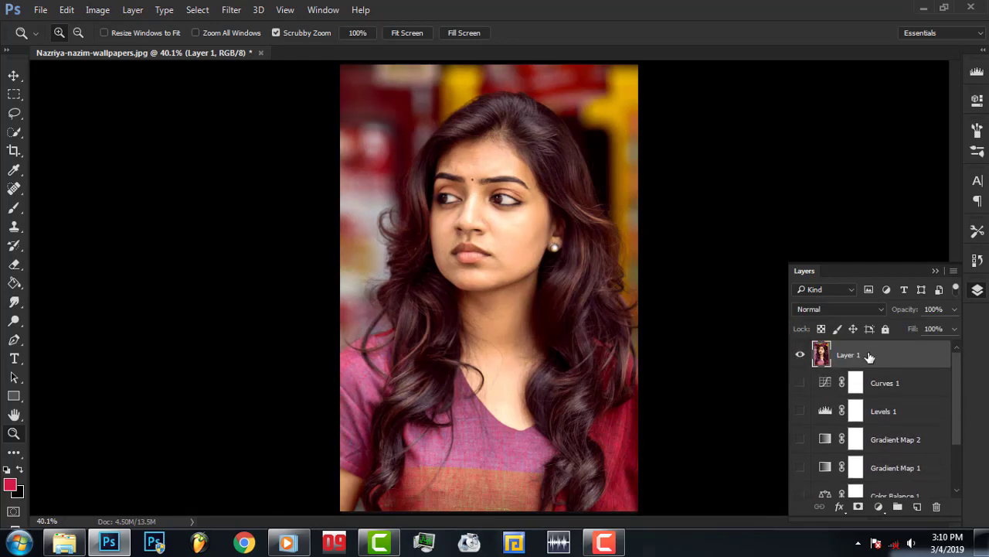
left_click(801, 357)
left_click(800, 357)
left_click(801, 357)
left_click(801, 357)
Fit the whole portrait on screen, then zoom in on the face.
left_click(516, 219)
right_click(574, 214)
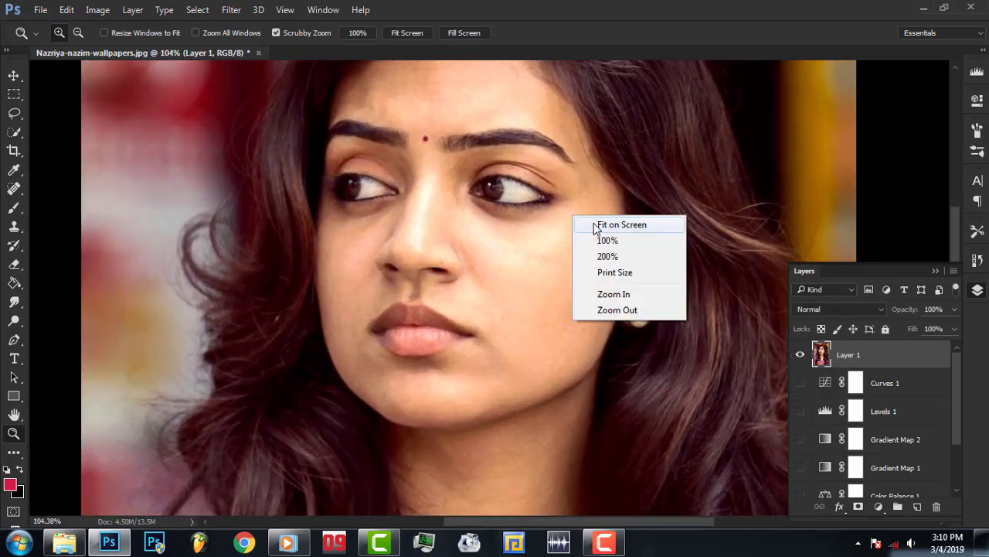
left_click(602, 225)
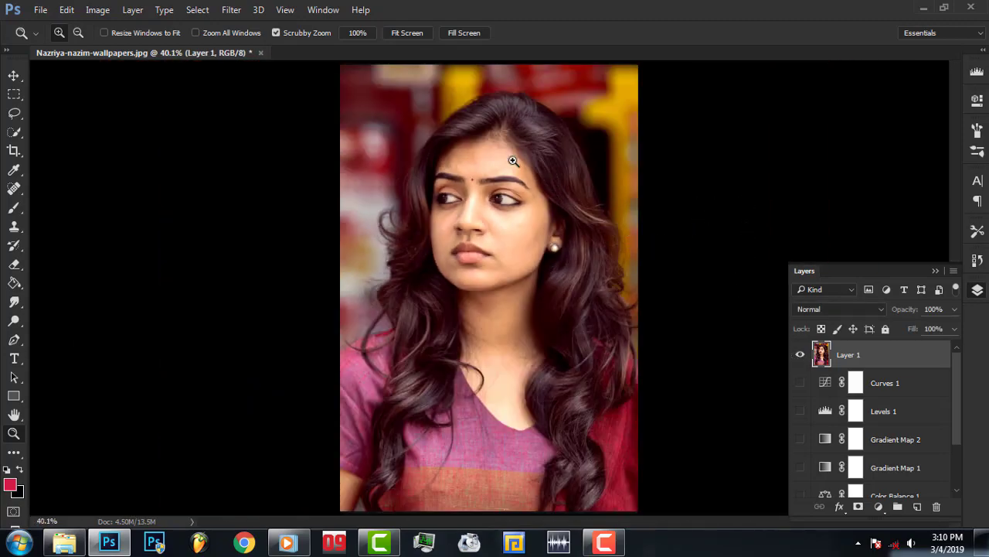
left_click_drag(514, 185, 585, 210)
Duplicate Layer 1 and rename the copy 'burn'.
left_click_drag(933, 354, 925, 507)
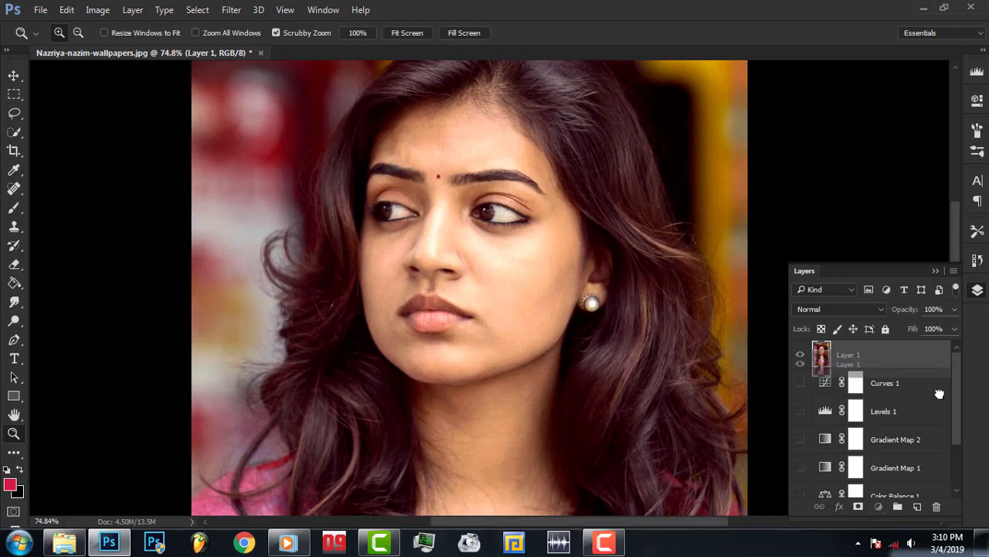
double_click(863, 359)
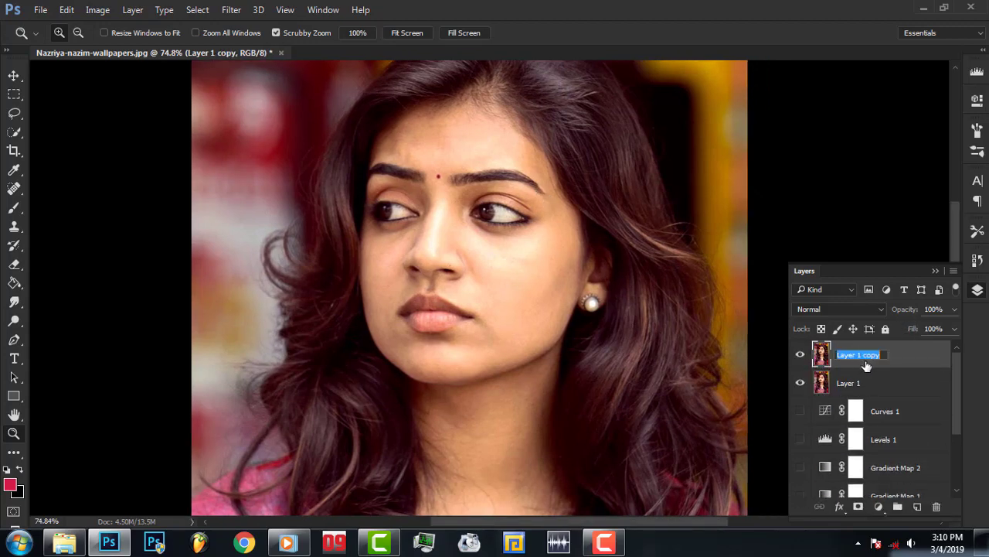
type("burn")
left_click(439, 220)
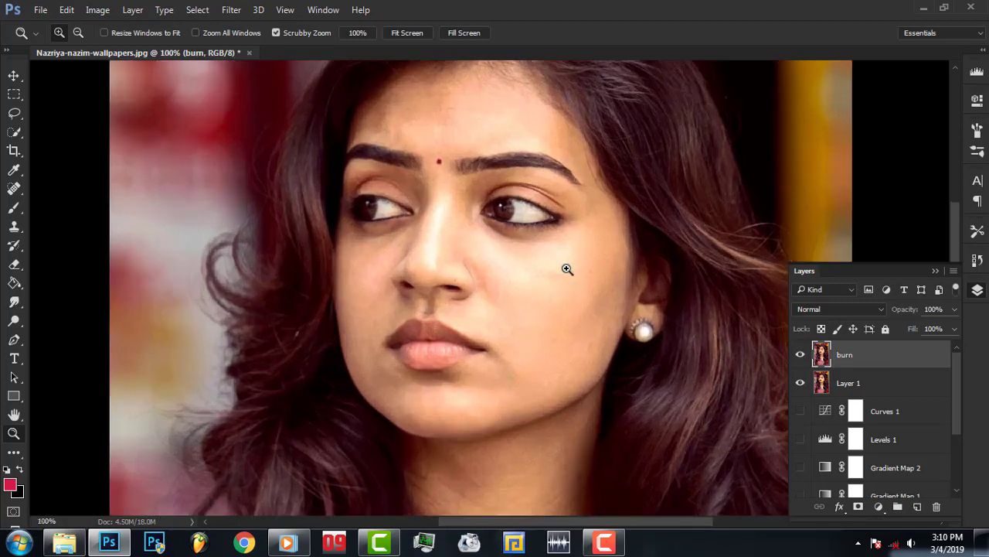
Select the Burn Tool at 20% Midtones exposure with a 44 px brush.
right_click(14, 320)
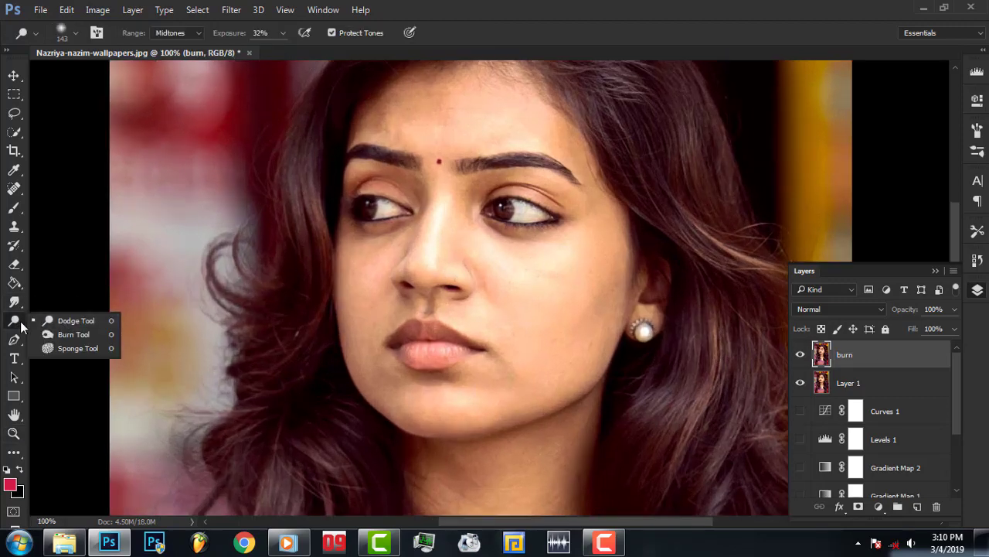
left_click(77, 336)
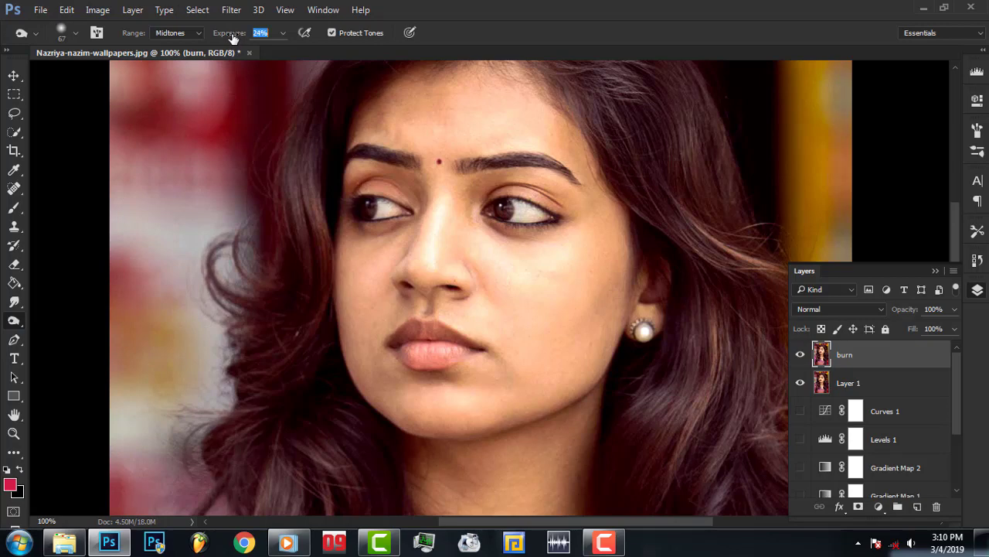
left_click_drag(231, 39, 226, 39)
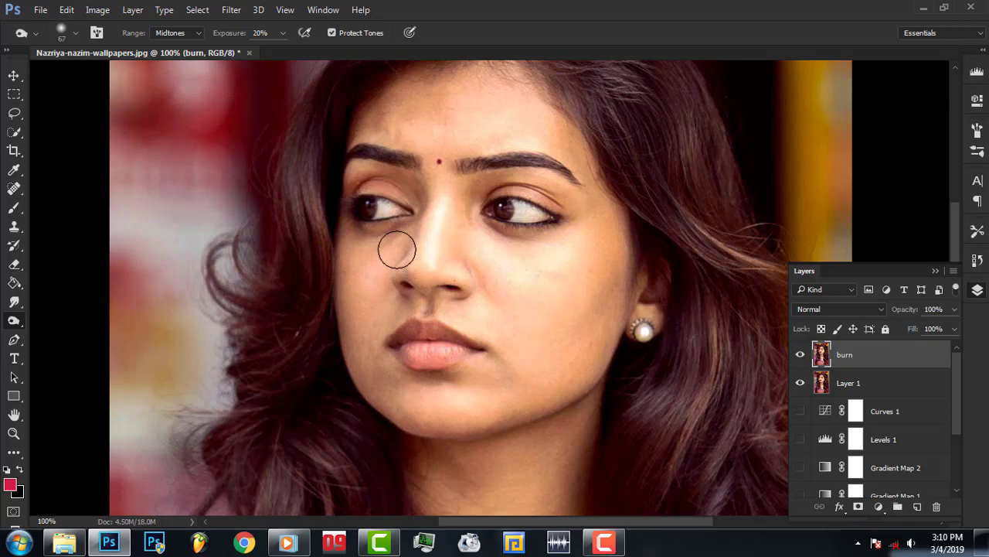
right_click(483, 247)
type("44")
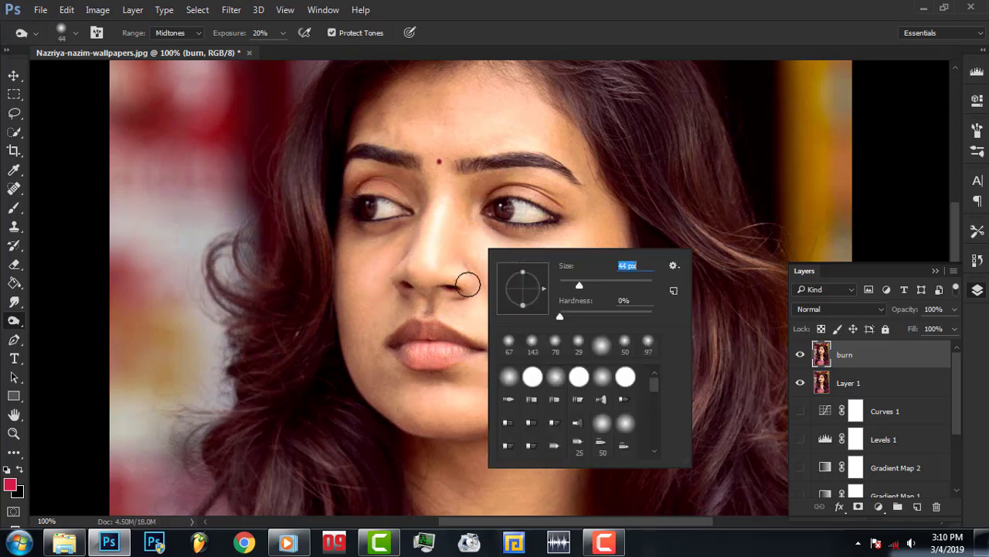
key("Return")
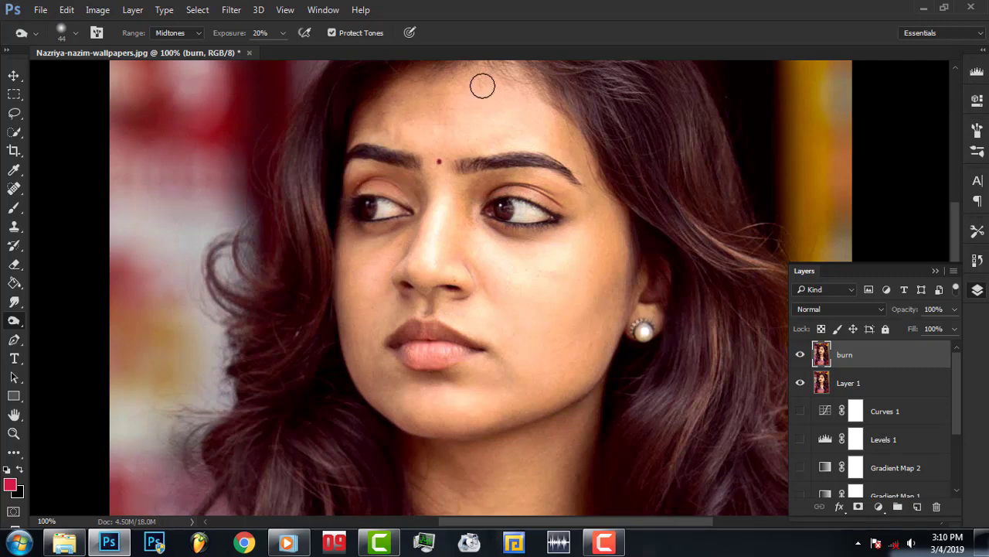
Burn the eyebrows from left to right with a 73 px brush.
left_click(937, 271)
scroll(919, 235, "up", 3)
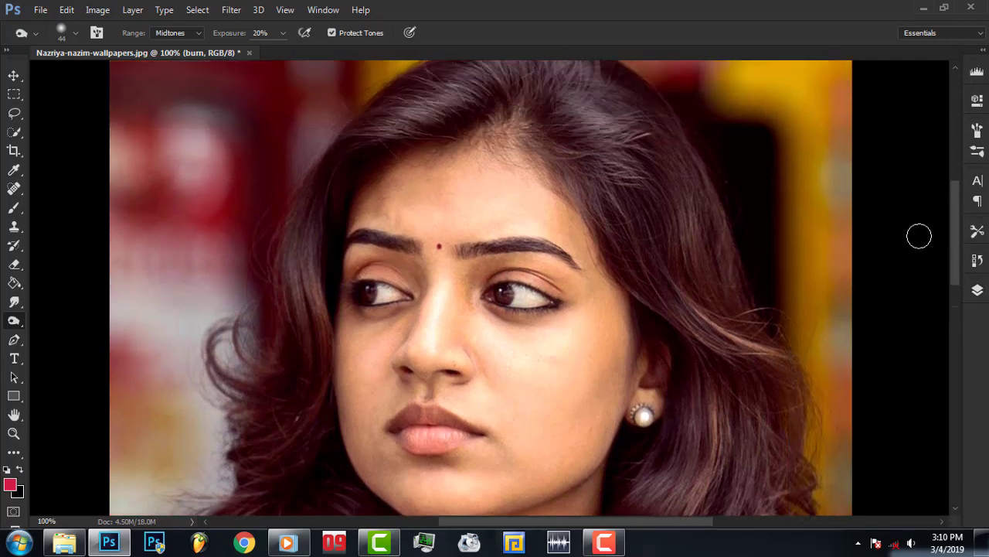
right_click(463, 220)
left_click_drag(563, 255, 567, 255)
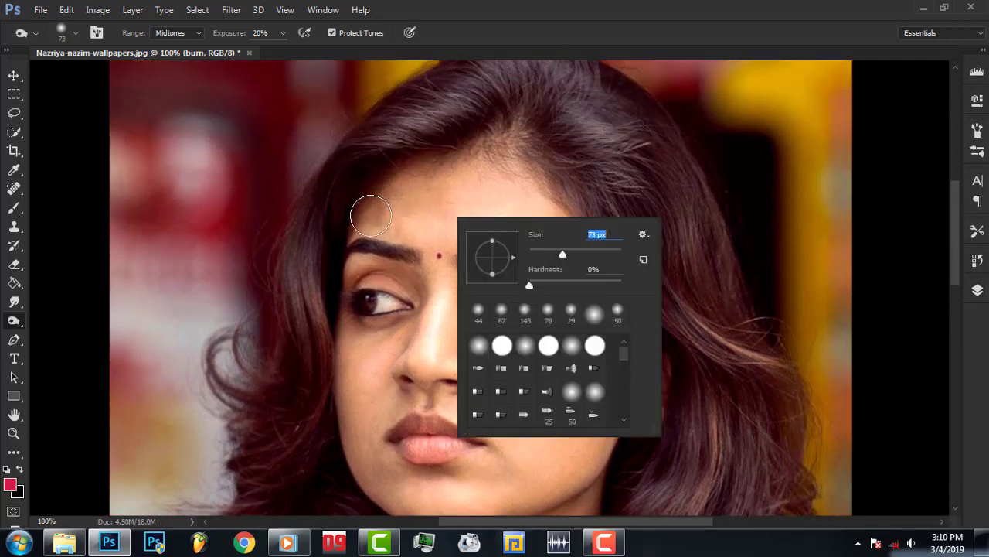
left_click(379, 202)
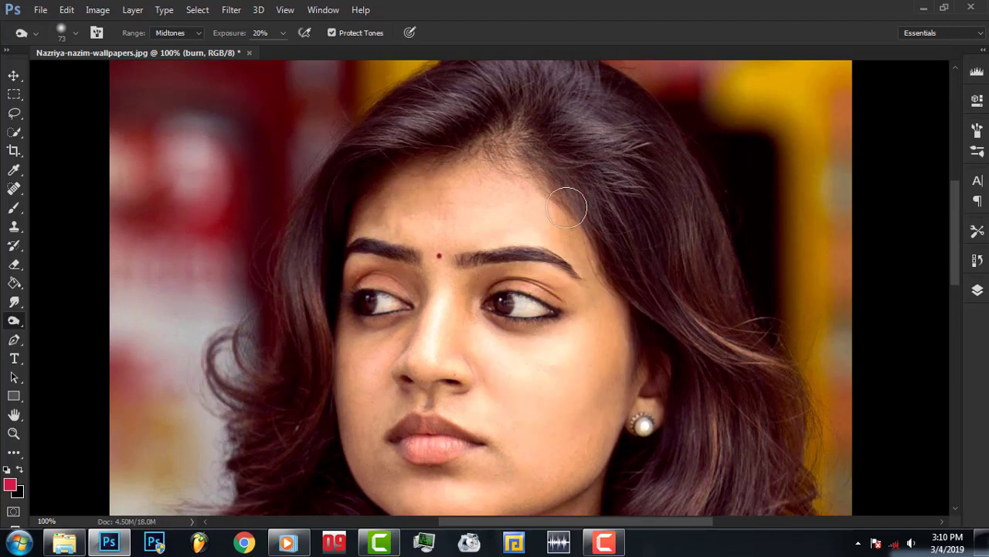
left_click_drag(365, 274, 563, 270)
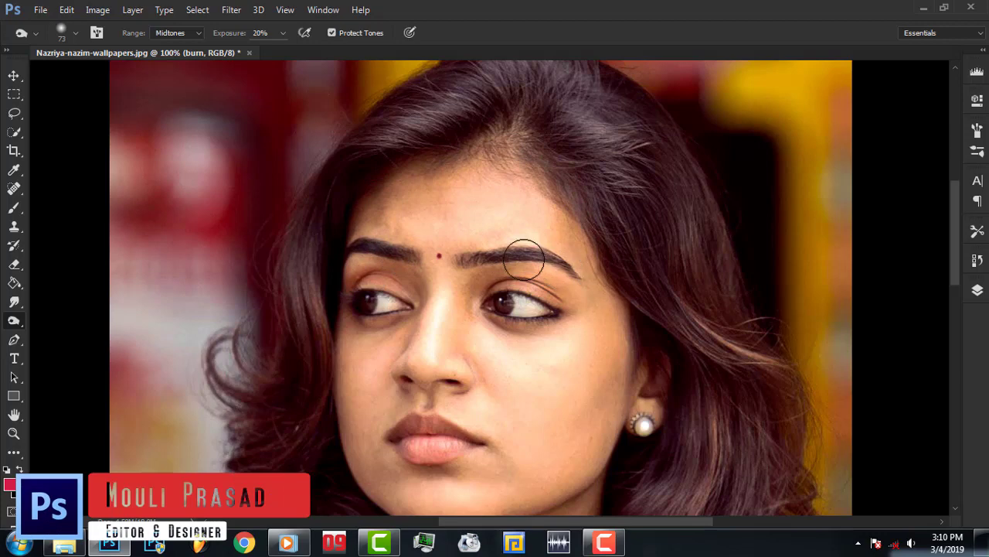
Shrink the burn brush to 23 px for darkening the facial contours.
right_click(514, 260)
left_click(468, 285)
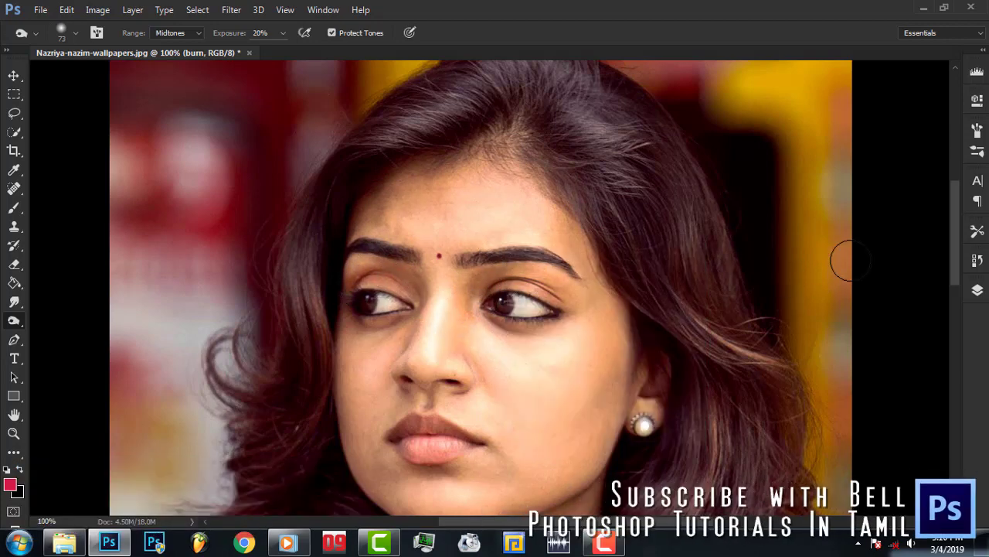
left_click_drag(954, 265, 956, 292)
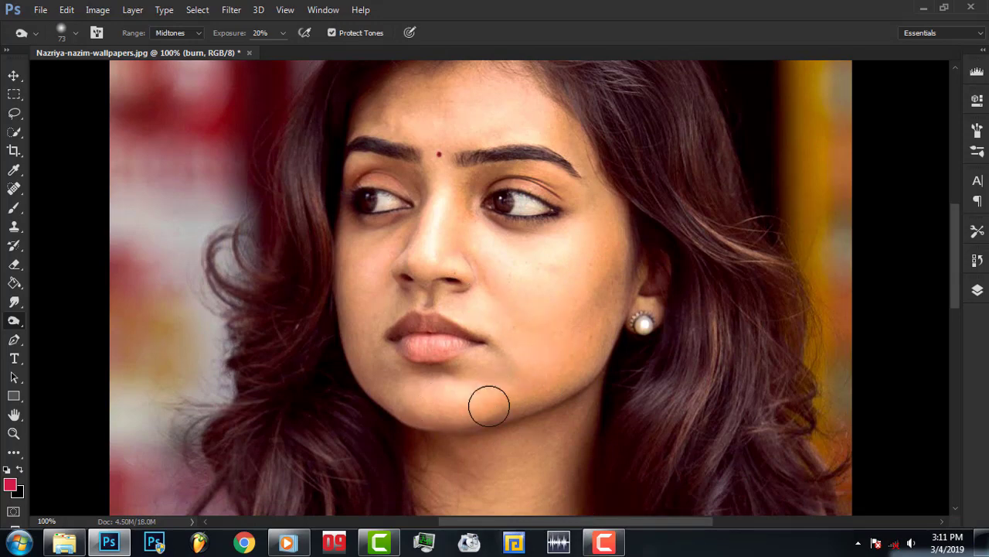
right_click(471, 293)
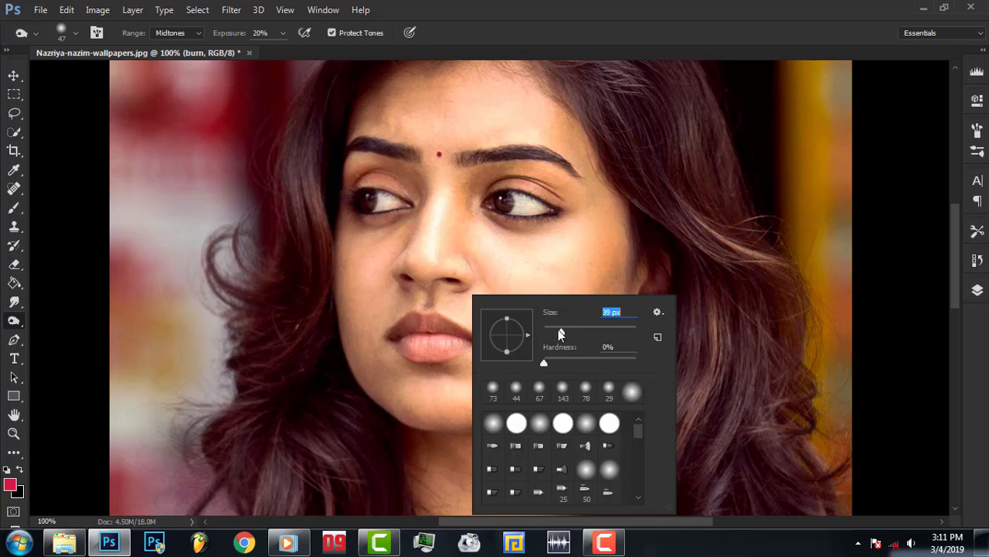
left_click_drag(560, 333, 518, 332)
left_click(434, 316)
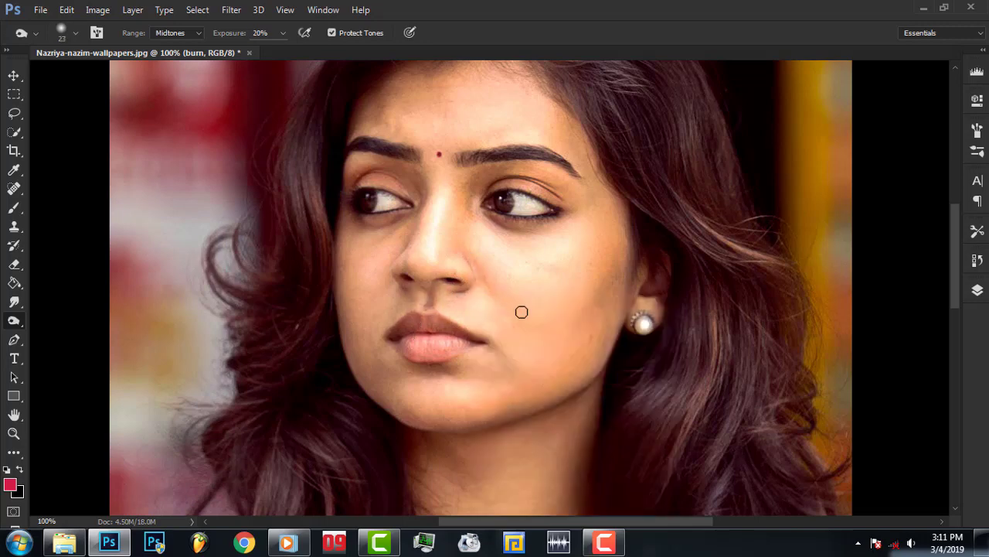
left_click(14, 434)
Return to the Burn tool and set an 89 px brush.
scroll(394, 236, "down", 2)
scroll(433, 244, "down", 2)
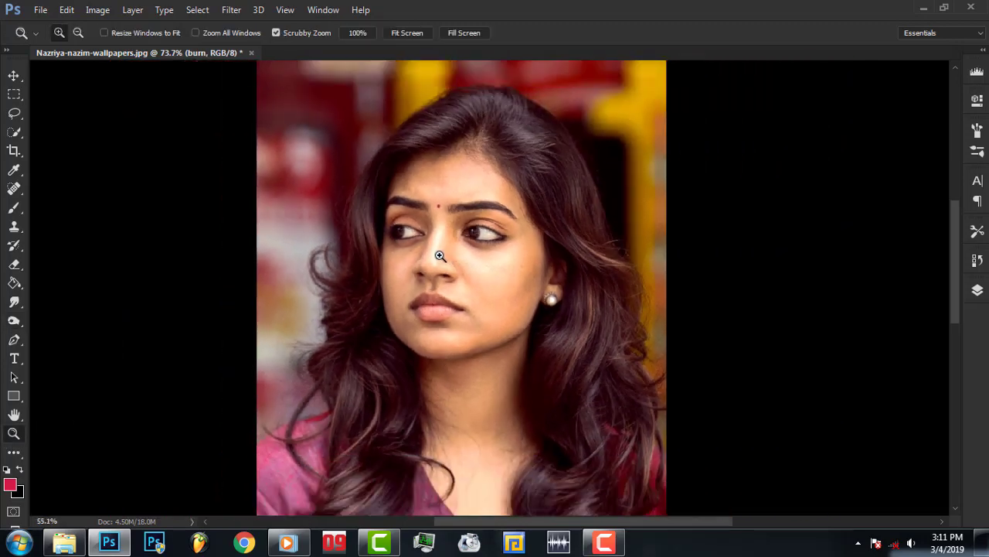
scroll(464, 259, "down", 2)
scroll(502, 288, "up", 3)
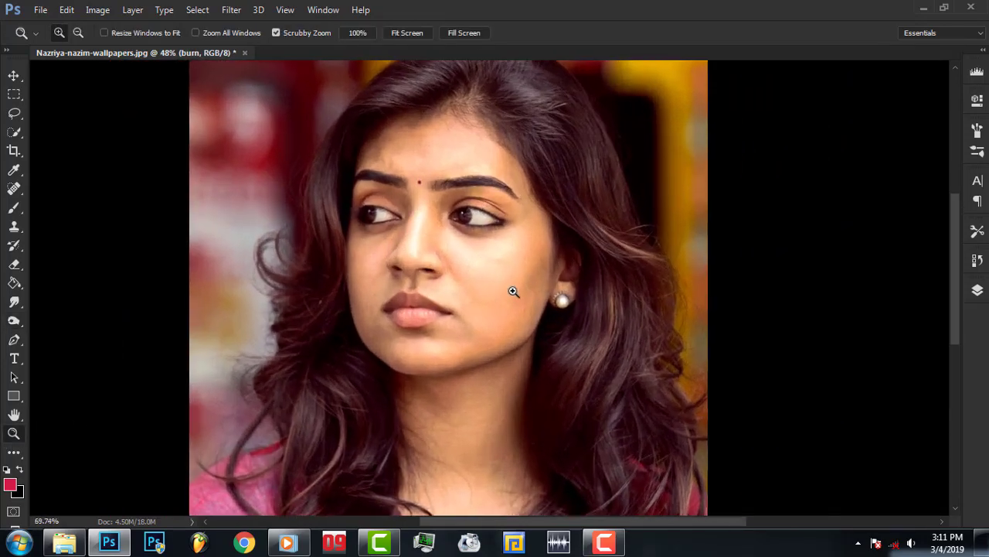
left_click(14, 302)
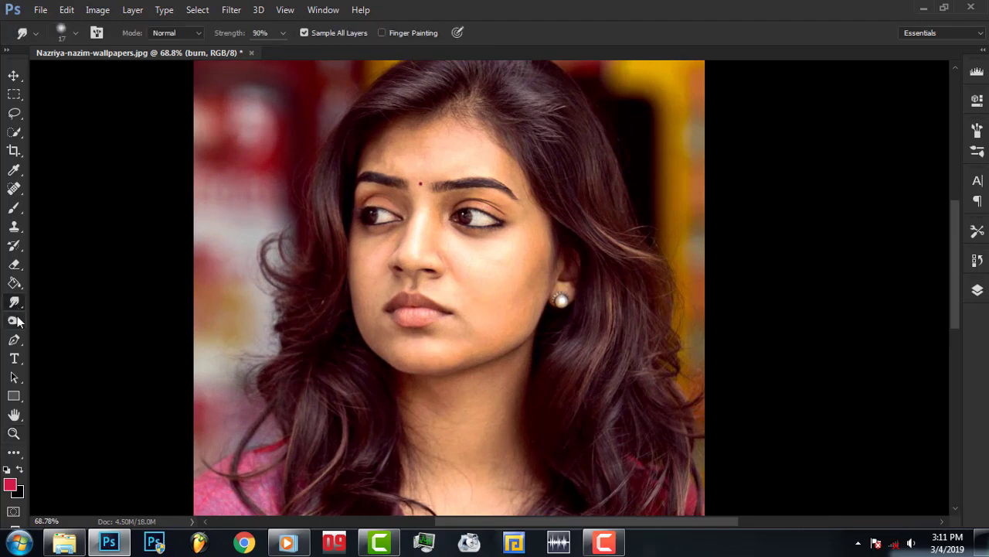
left_click(14, 320)
right_click(539, 311)
left_click(676, 326)
type("89")
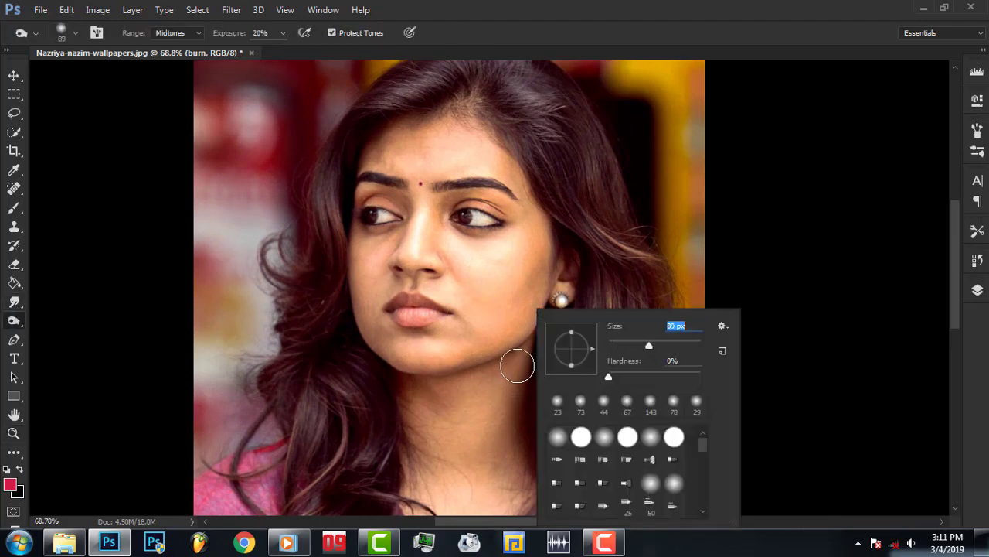
key("Return")
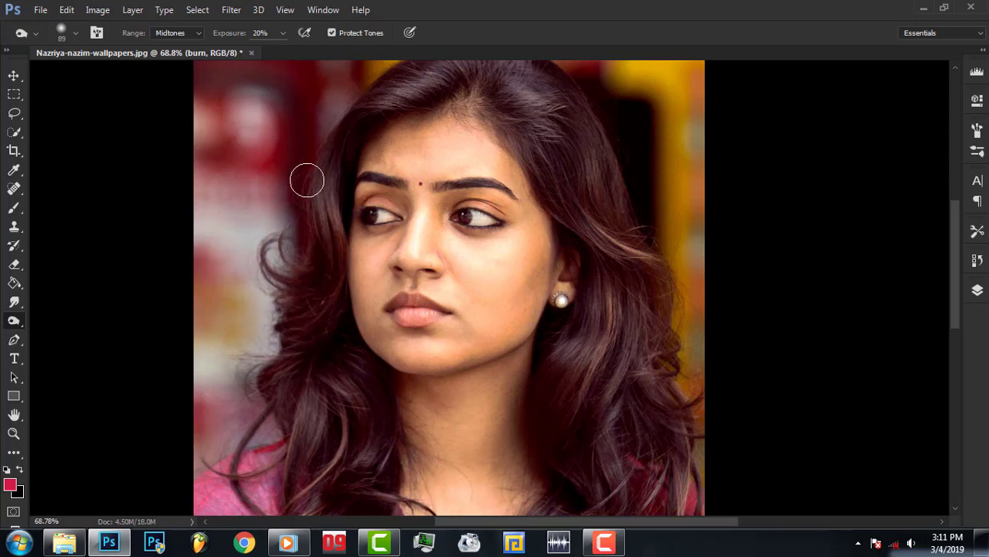
Burn around the eyes with a 36 px brush and toggle the burn layer to compare.
right_click(421, 186)
left_click_drag(531, 223, 508, 223)
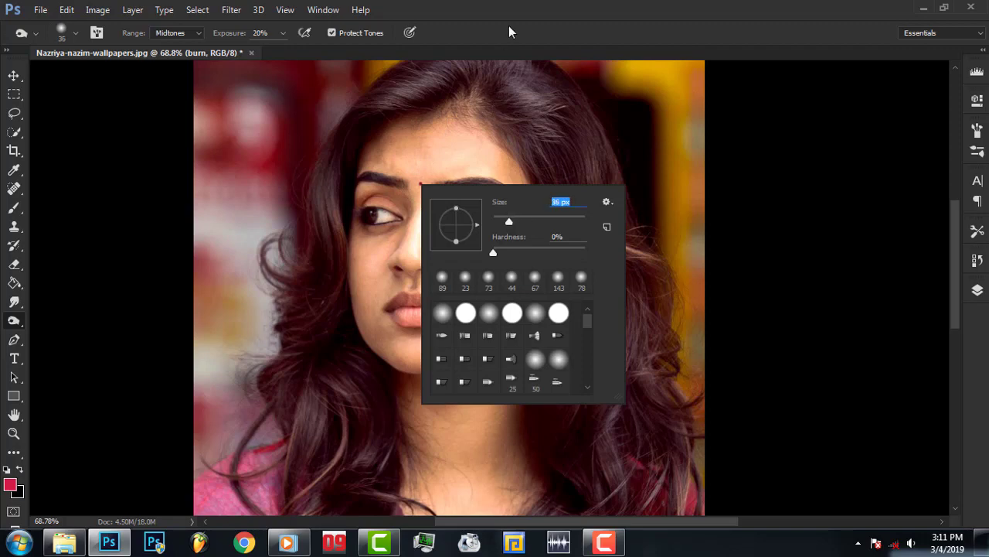
key("Return")
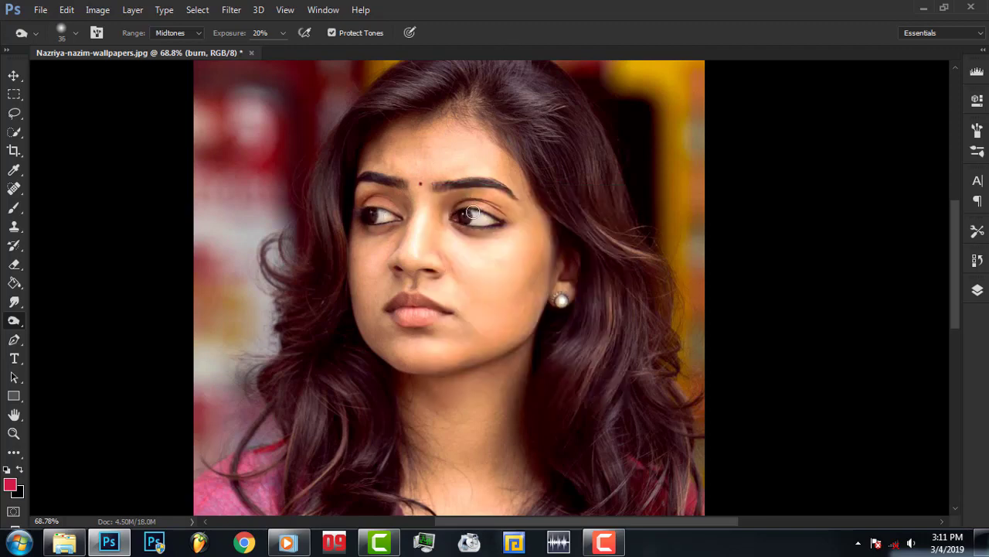
left_click(977, 289)
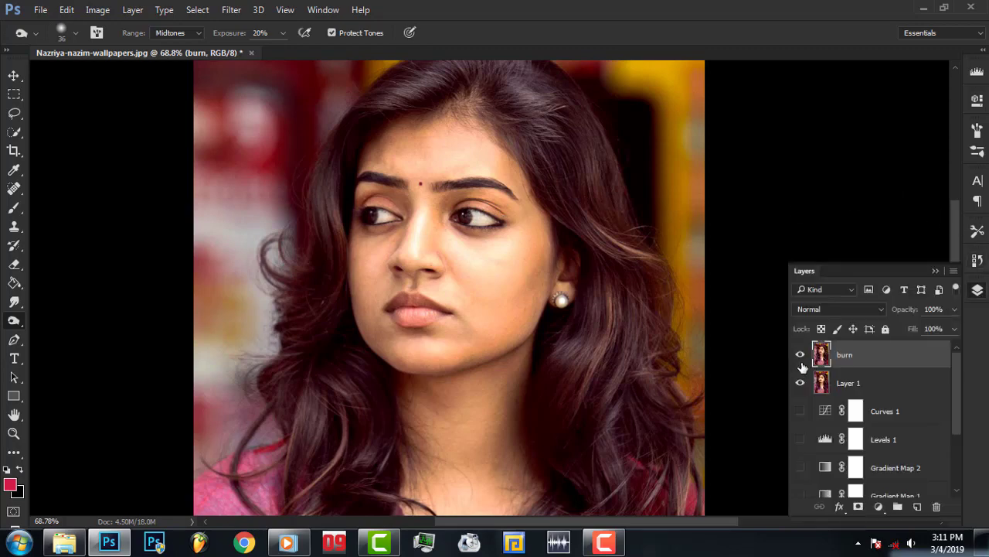
left_click(800, 357)
left_click(800, 356)
left_click(800, 355)
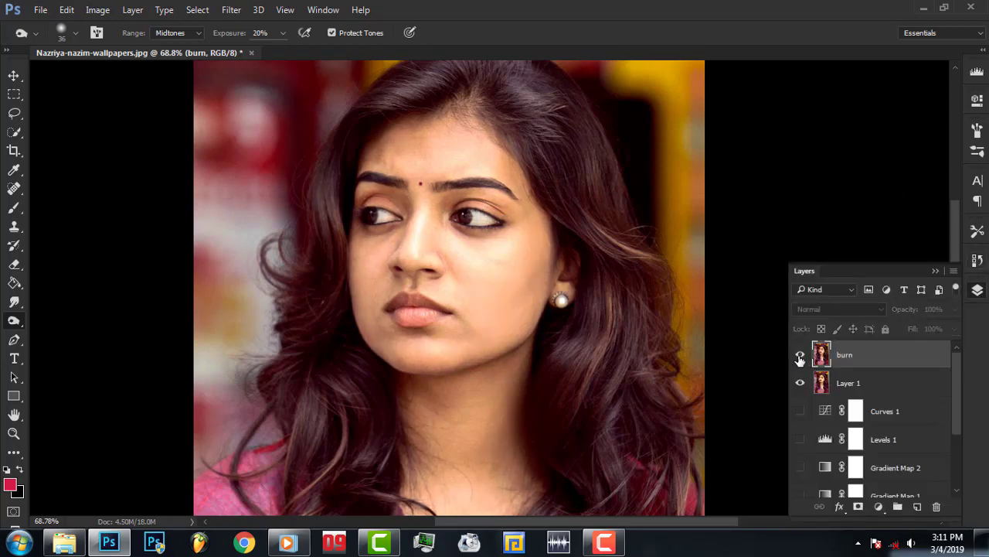
left_click(800, 355)
Enlarge the burn brush to 105 px for broader cheek and jaw shading.
right_click(526, 266)
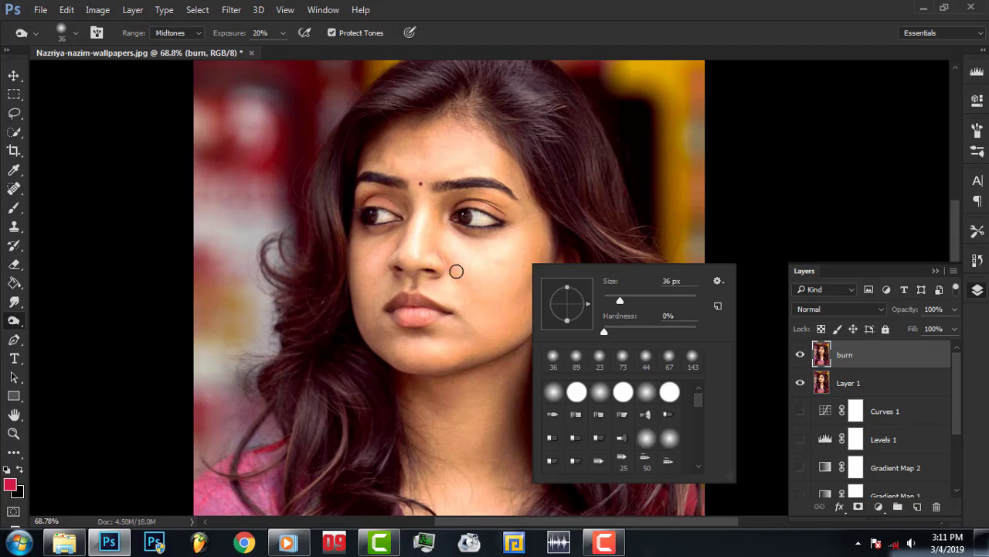
left_click(450, 252)
right_click(557, 273)
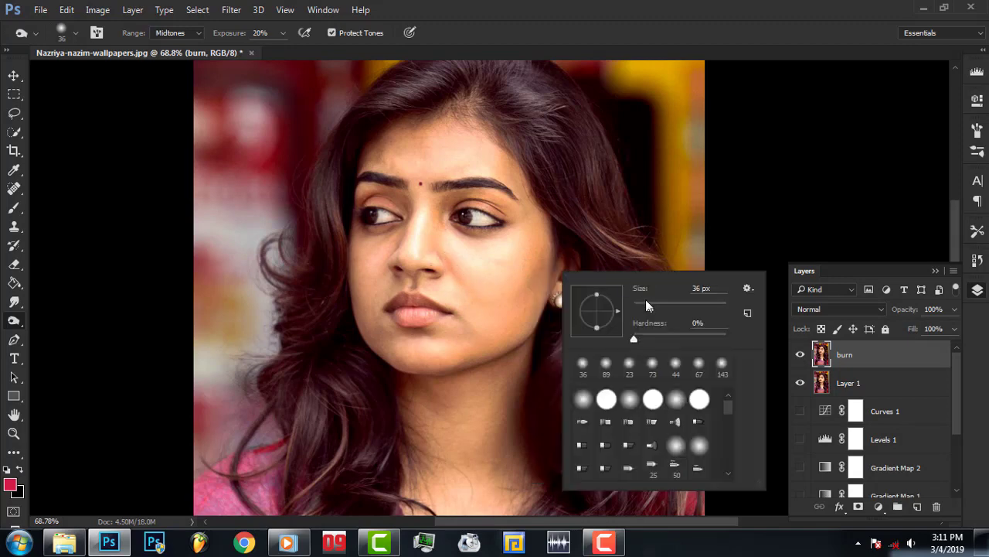
left_click_drag(681, 309, 685, 309)
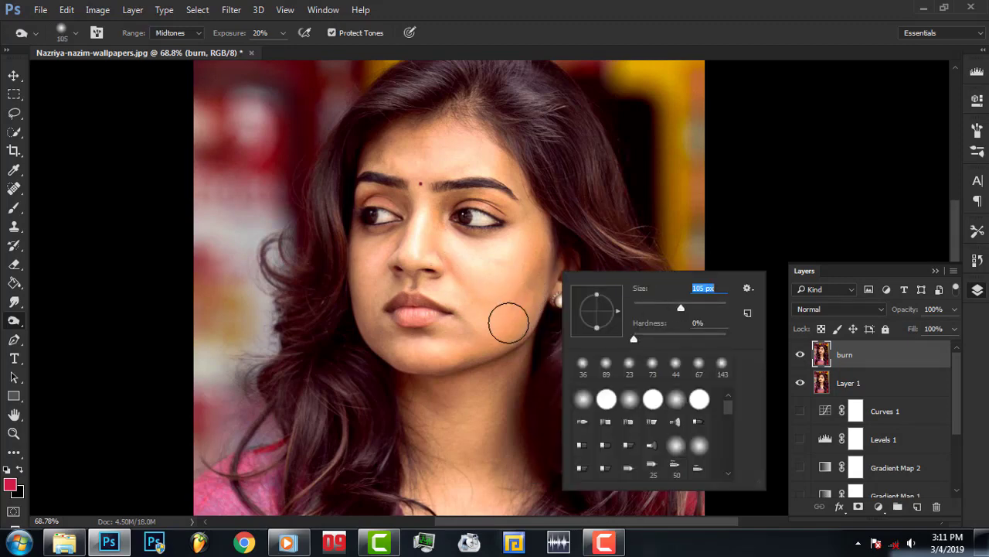
left_click(499, 329)
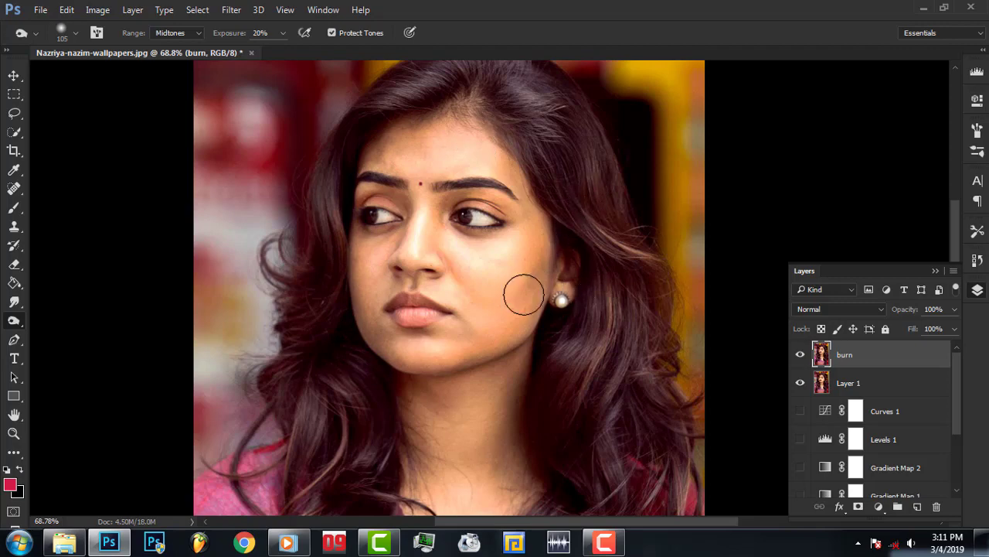
left_click(14, 432)
Toggle the burn layer twice to compare before and after, then reselect the Burn tool.
scroll(513, 213, "down", 5)
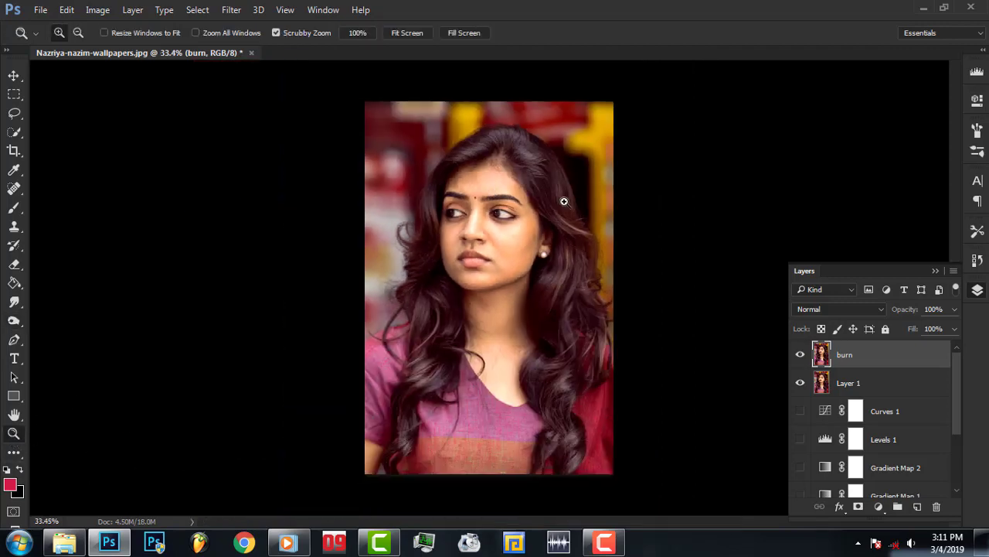
left_click(800, 354)
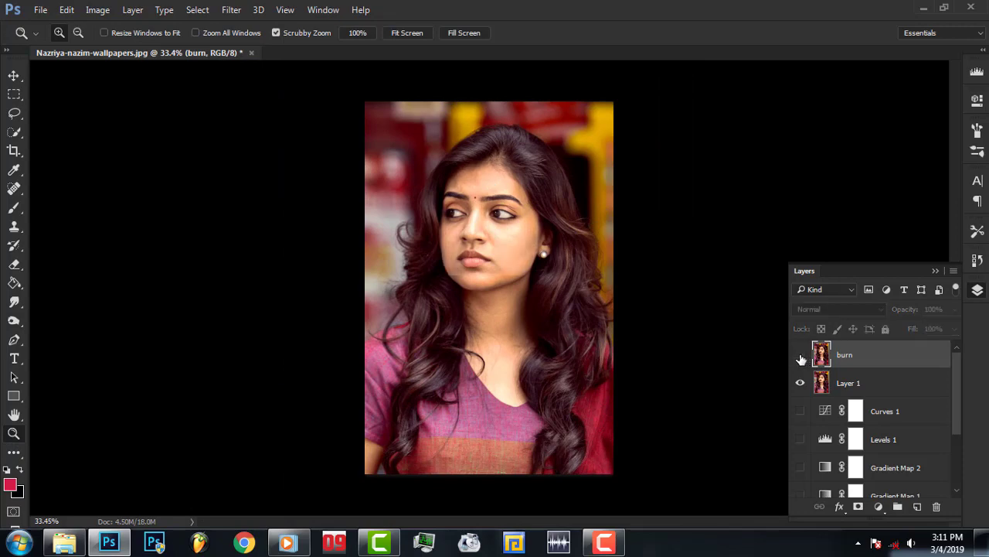
left_click(799, 354)
left_click(799, 355)
left_click(800, 355)
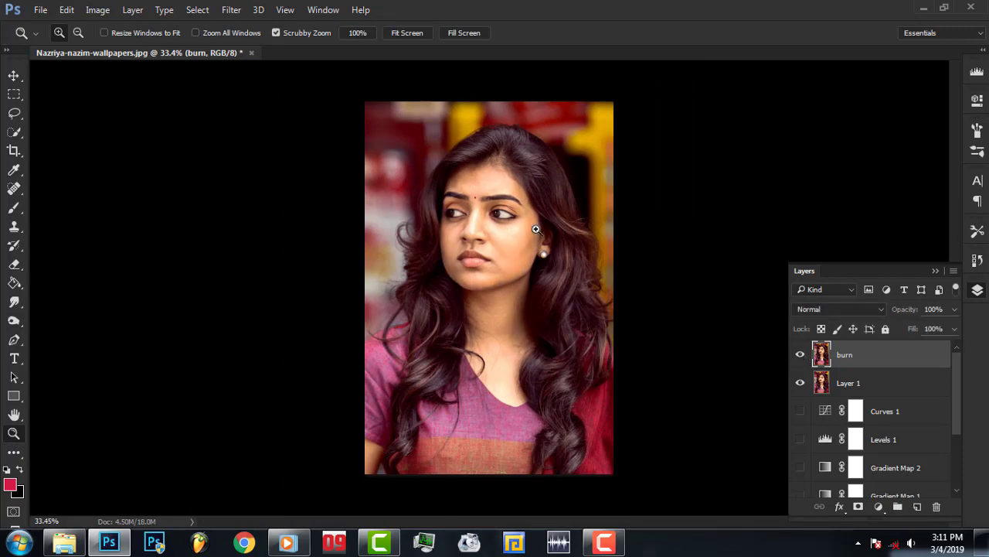
left_click(14, 320)
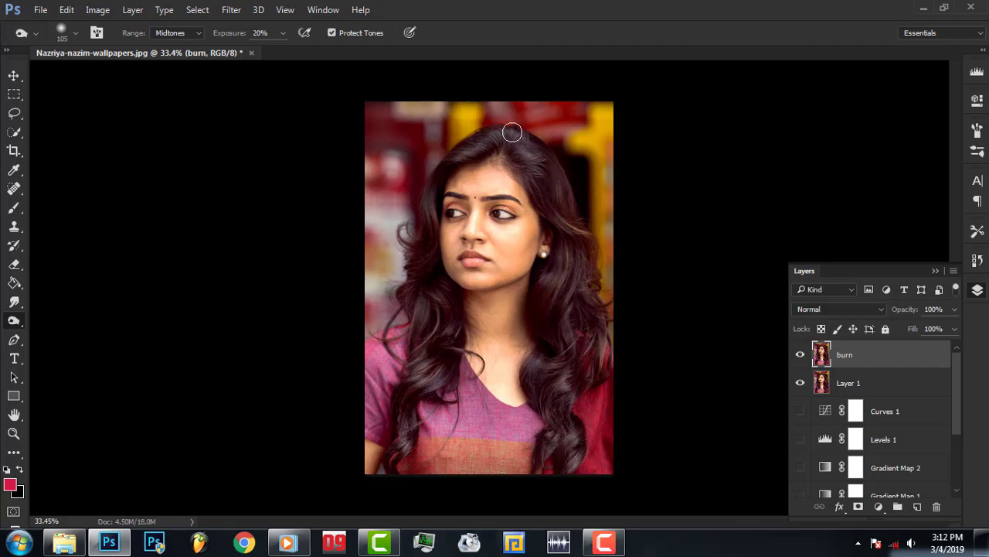
Add a new layer above burn named 'highlights'.
left_click(918, 506)
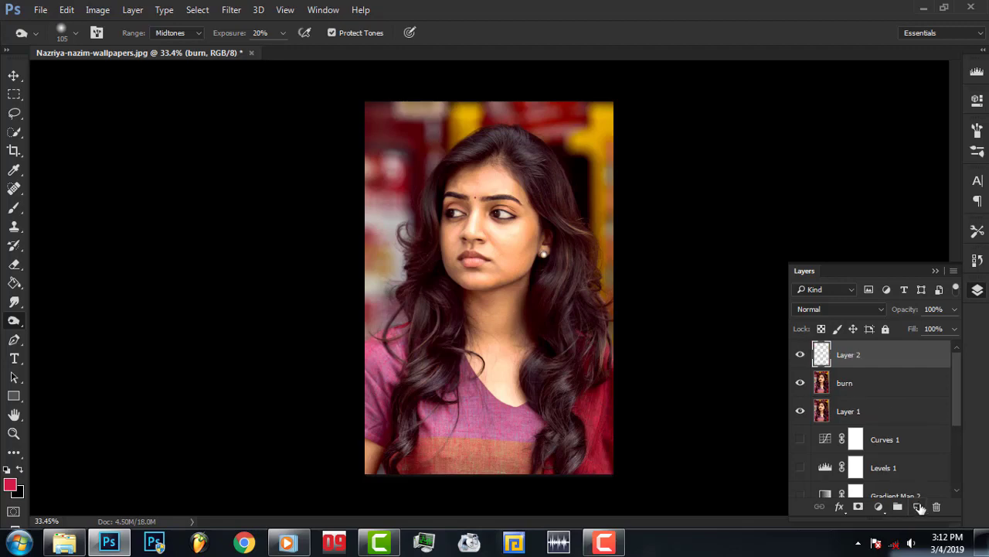
double_click(848, 355)
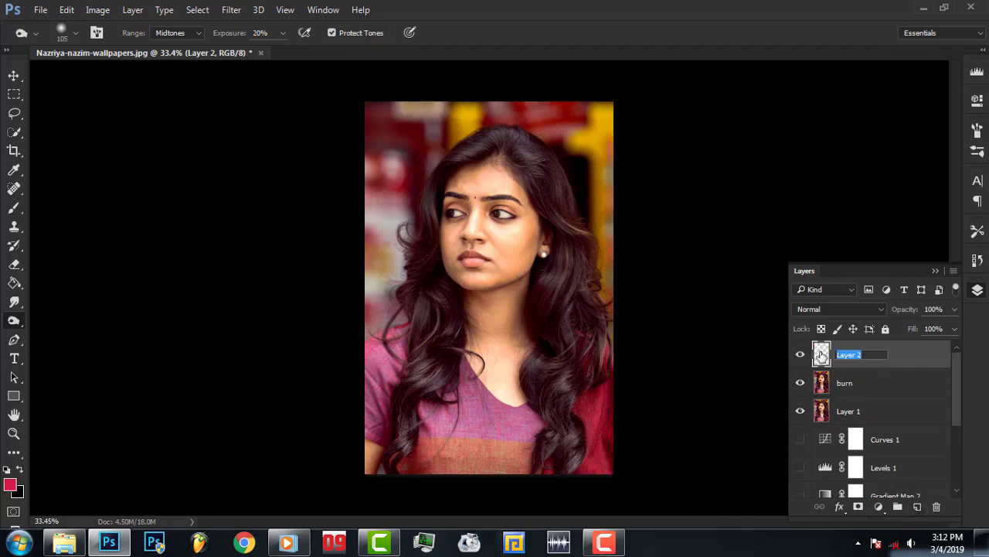
type("highlights")
left_click(898, 359)
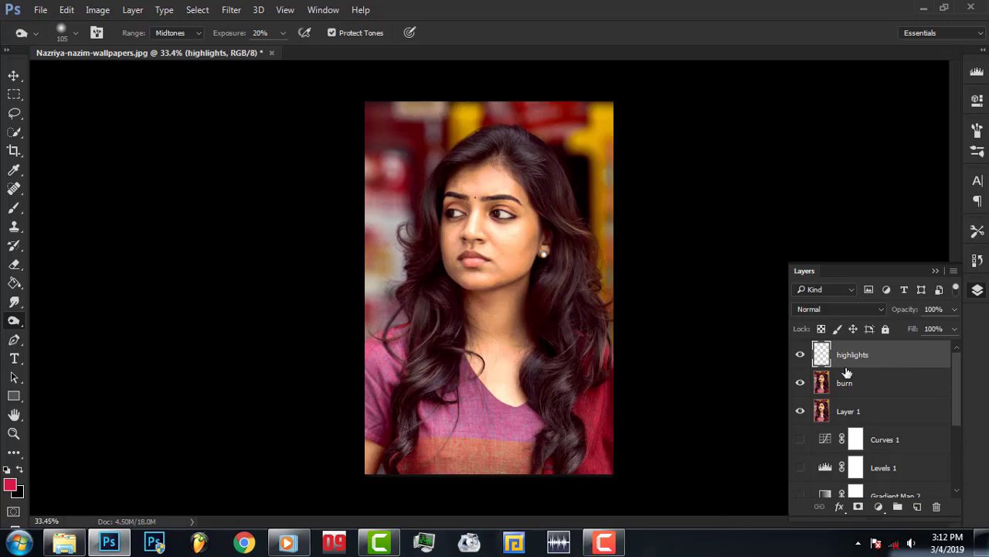
Zoom in on the face and set the Brush to white, 35% opacity, 32% flow.
left_click(13, 433)
left_click(526, 159)
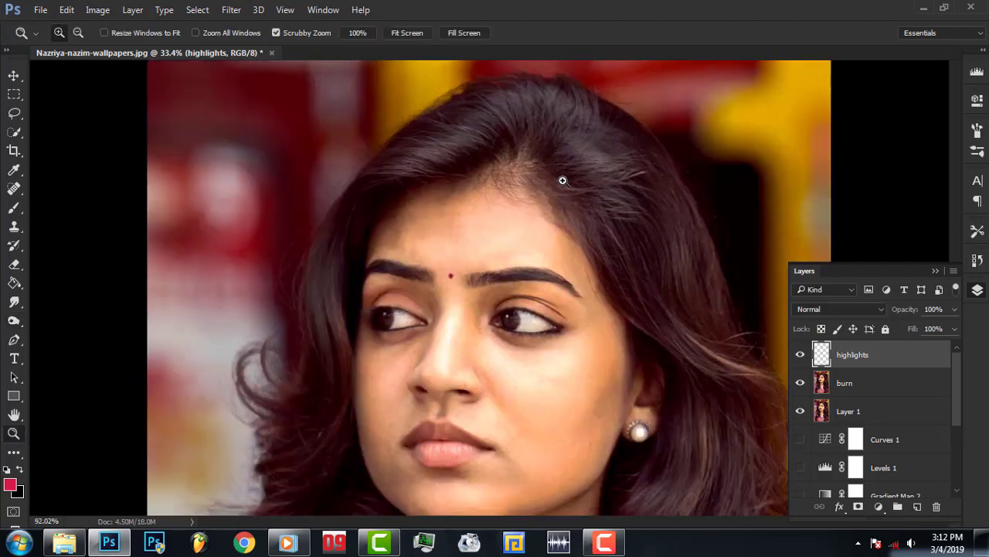
left_click(14, 208)
right_click(209, 180)
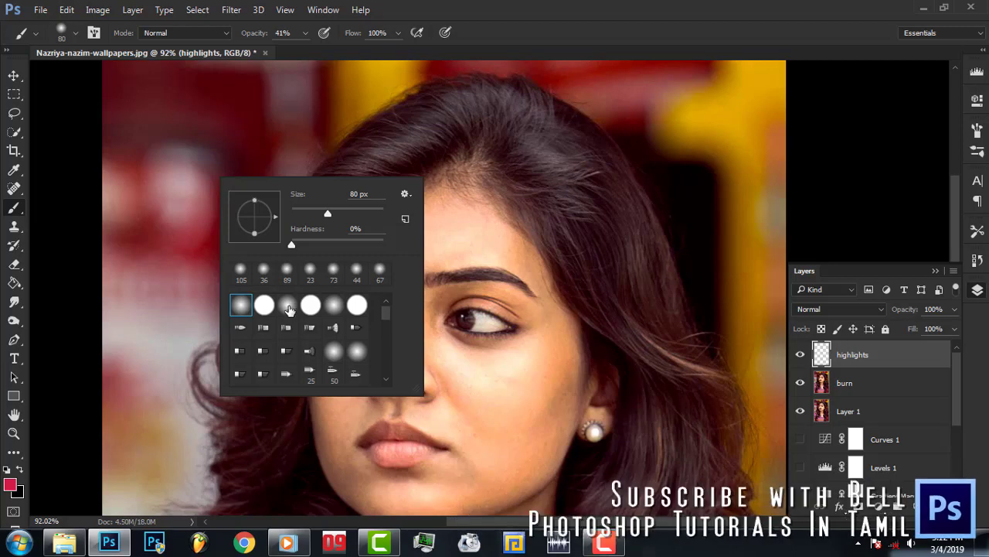
left_click(7, 470)
left_click(19, 469)
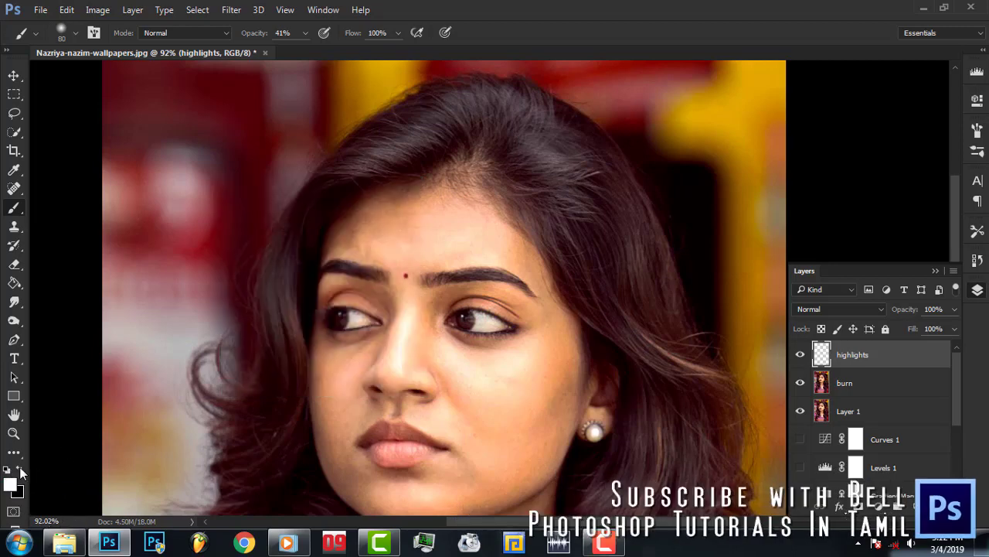
right_click(315, 223)
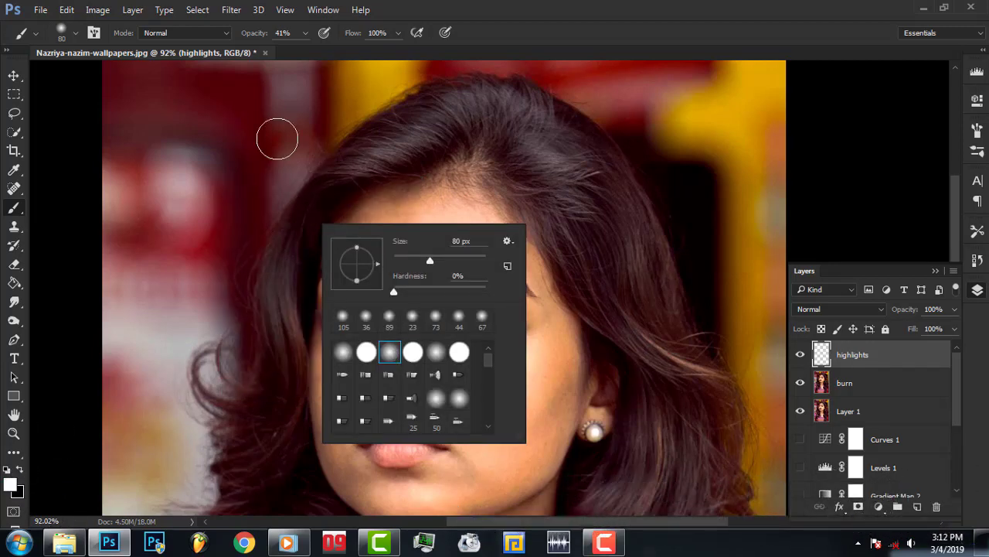
left_click_drag(258, 38, 247, 38)
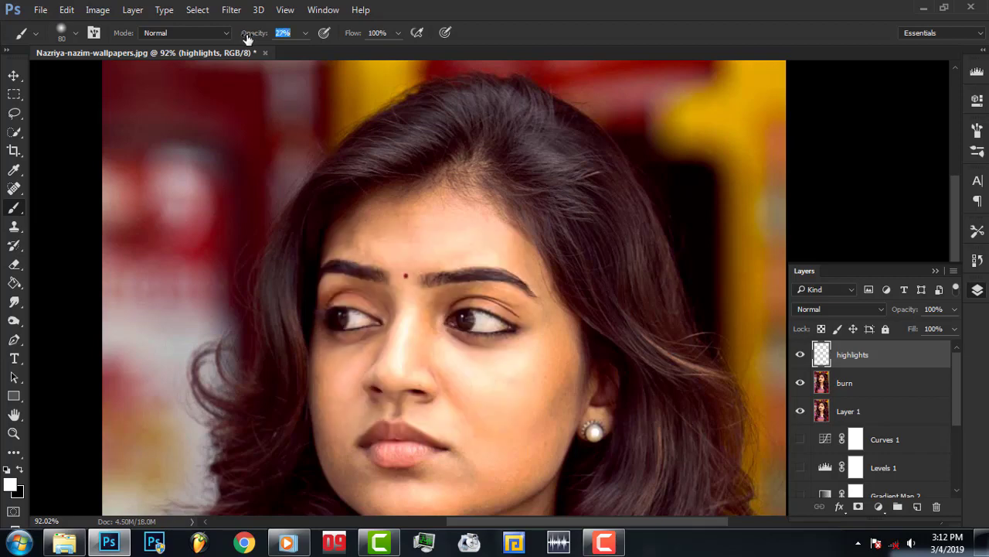
left_click_drag(362, 31, 324, 38)
Paint a soft white highlight above the upper lip with a 14 px soft round brush.
right_click(327, 218)
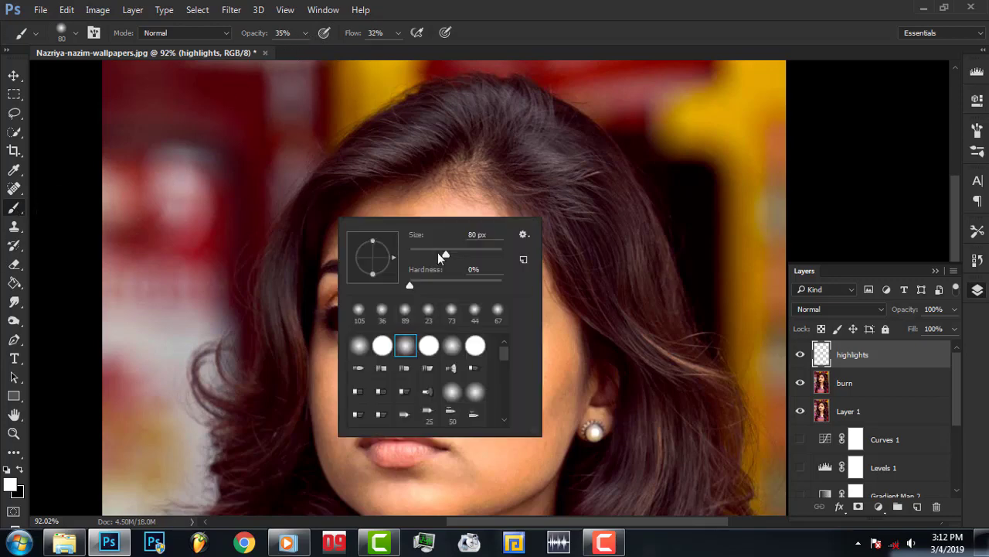
left_click_drag(423, 258, 422, 258)
left_click(975, 133)
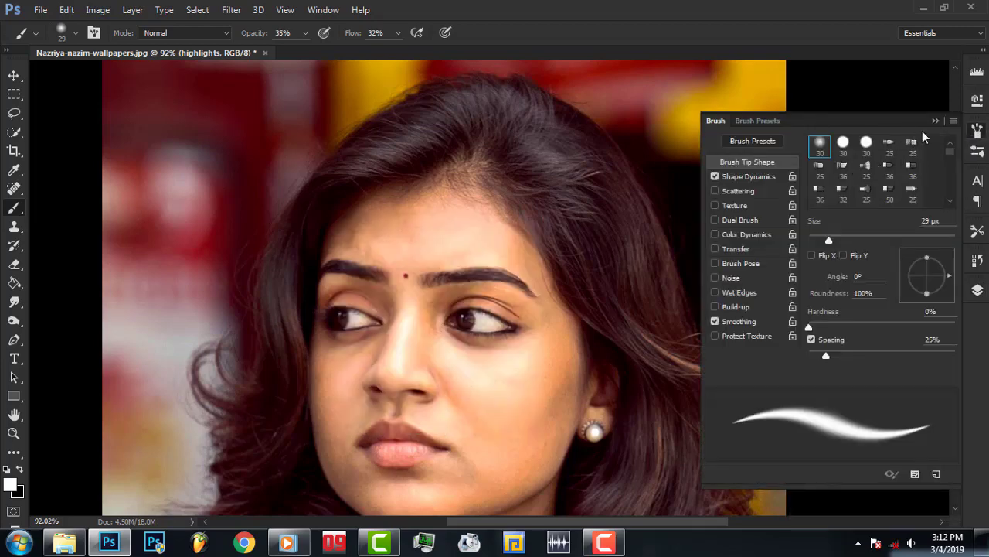
left_click(920, 120)
left_click(13, 433)
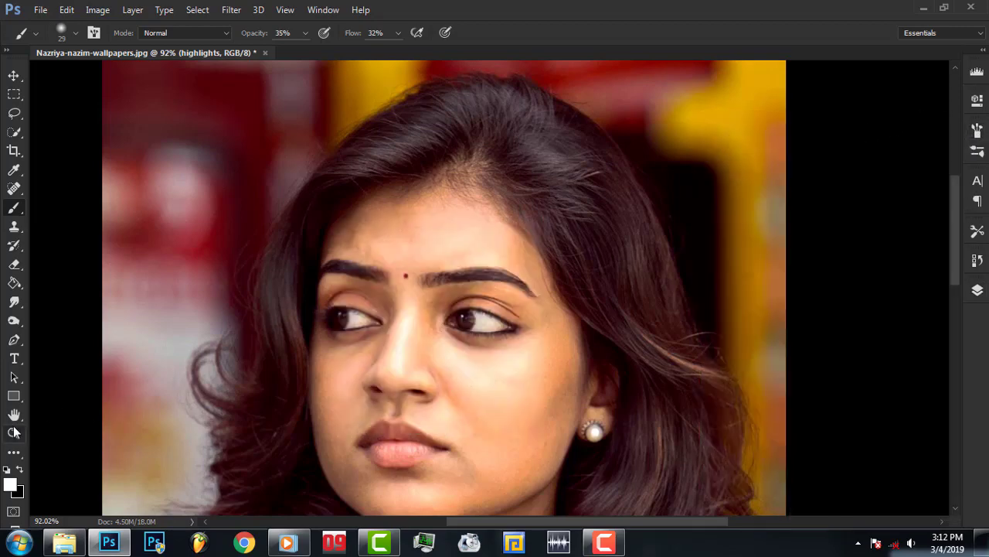
scroll(413, 408, "up", 3)
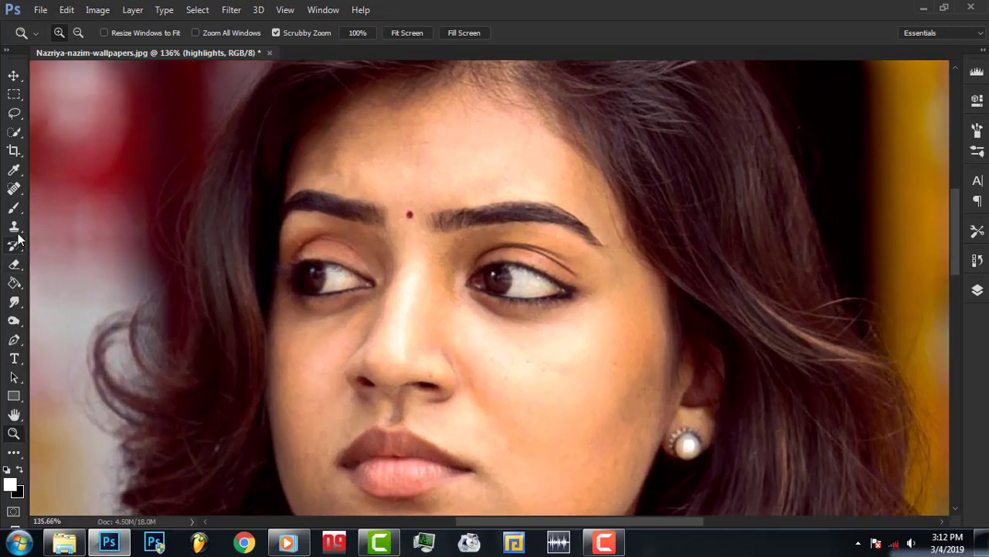
key("b")
right_click(454, 273)
left_click(519, 414)
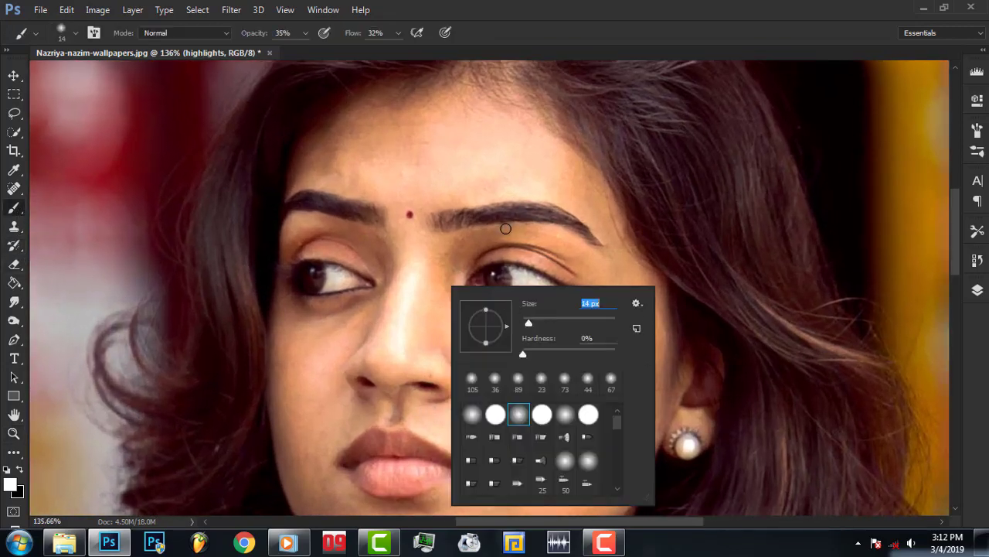
key("Return")
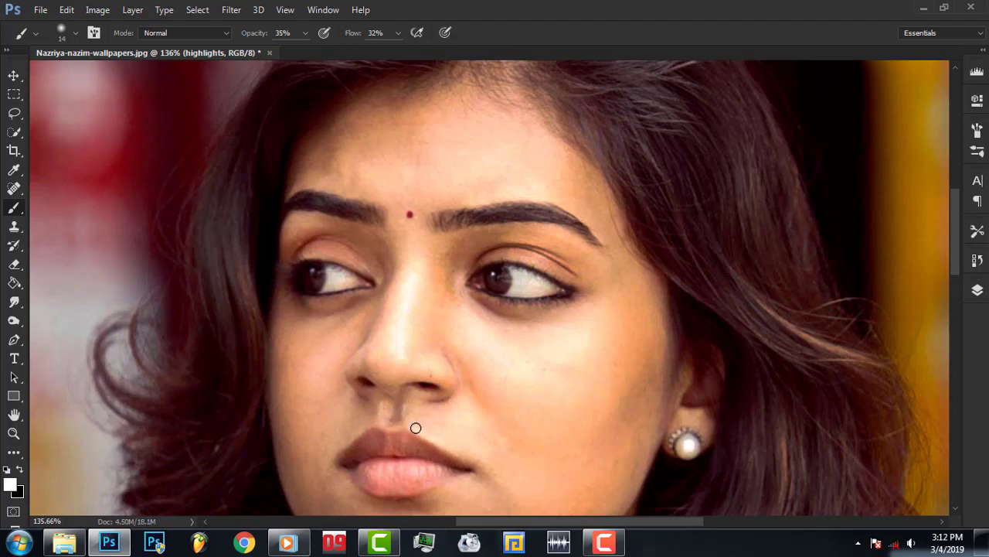
left_click_drag(405, 420, 402, 408)
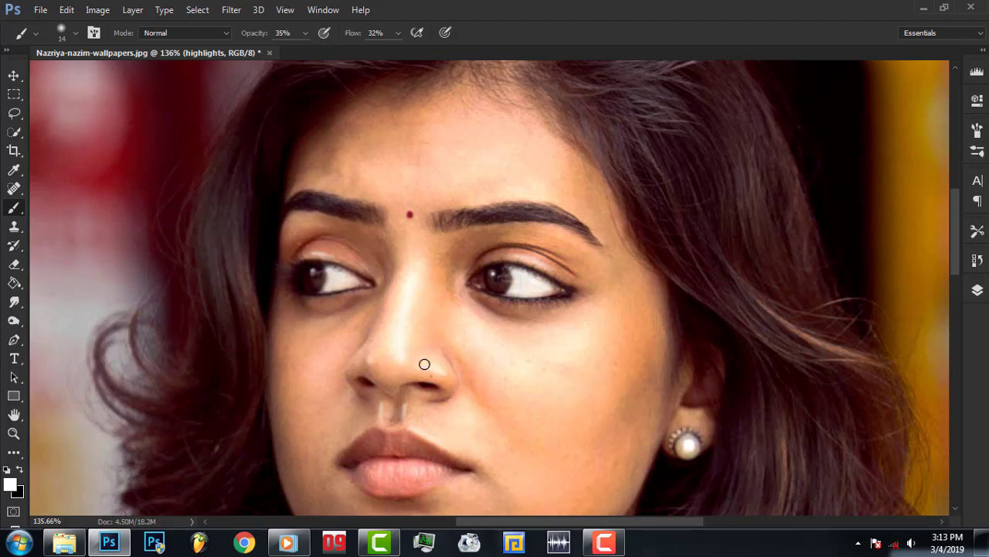
Brighten the right cheek with a 77 px white highlight stroke.
right_click(466, 321)
mouse_move(553, 346)
left_mouse_down()
mouse_move(625, 351)
mouse_move(576, 335)
mouse_move(518, 353)
mouse_move(611, 373)
left_mouse_up()
key("Return")
right_click(611, 374)
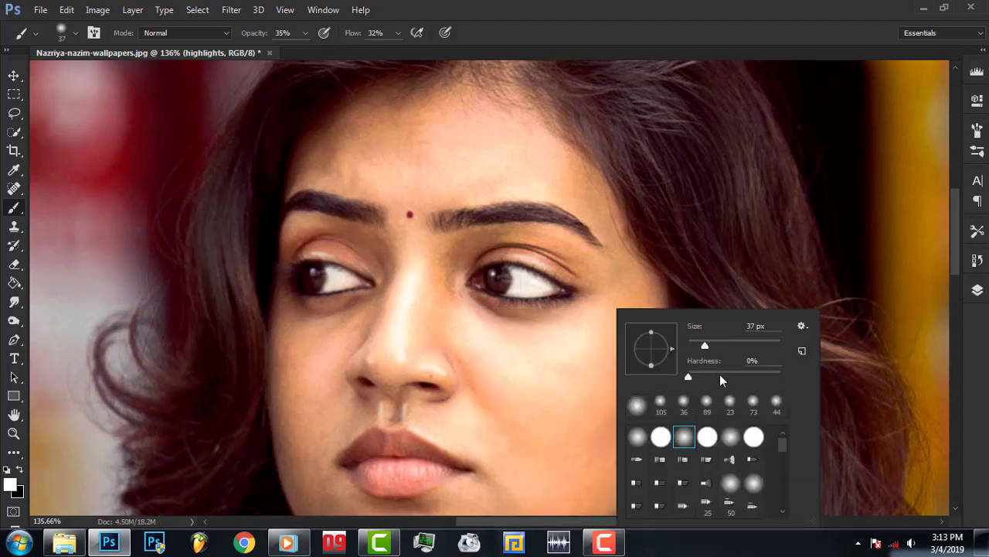
type("77")
key("Return")
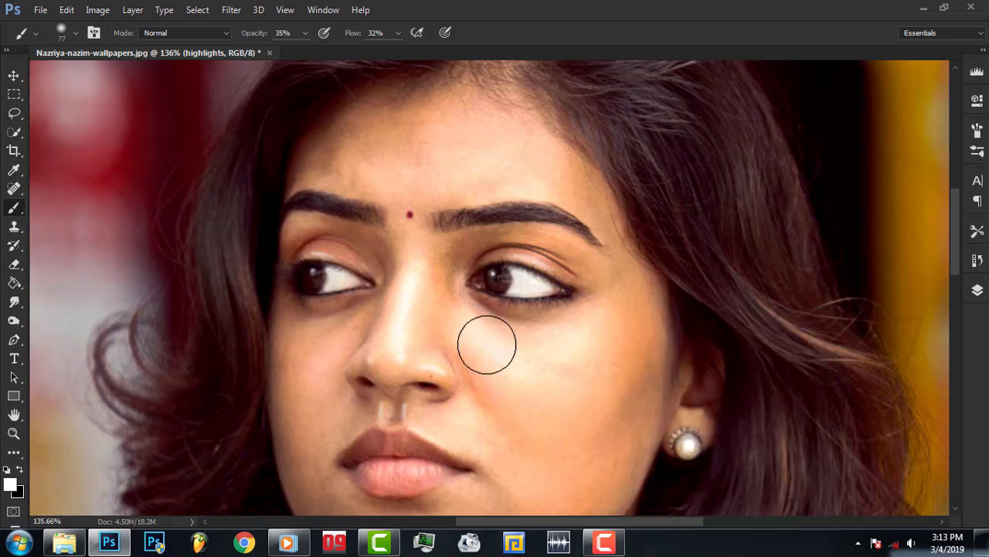
mouse_move(572, 370)
left_mouse_down()
mouse_move(585, 342)
mouse_move(582, 386)
mouse_move(527, 377)
left_mouse_up()
Resize the highlight brush to 21 px, then to 62 px.
right_click(611, 320)
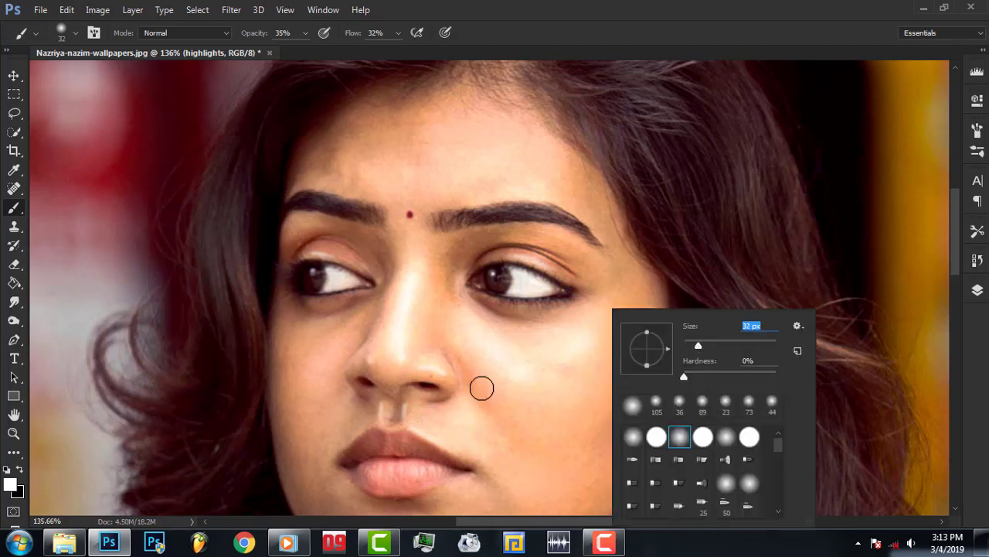
left_click_drag(702, 346, 698, 348)
type("21")
key("Return")
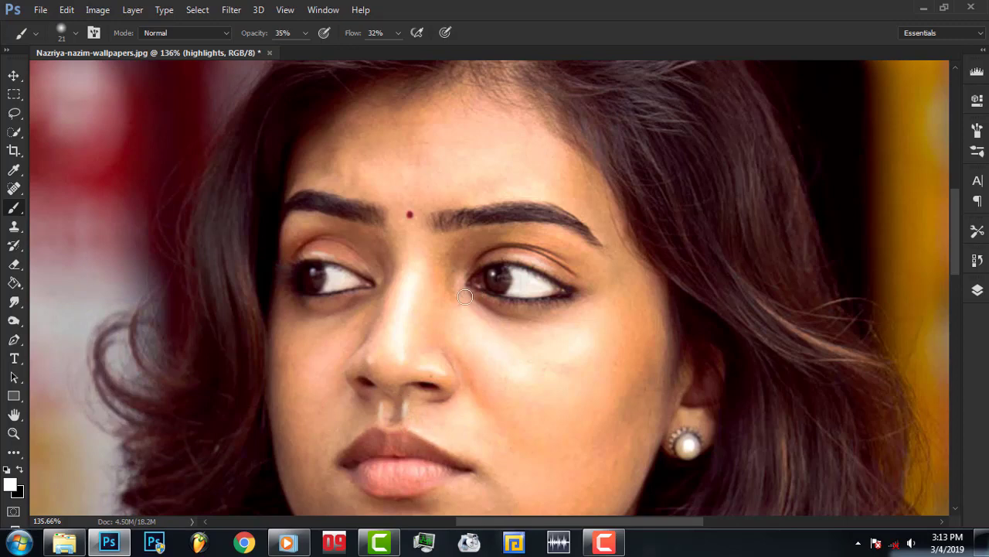
right_click(326, 369)
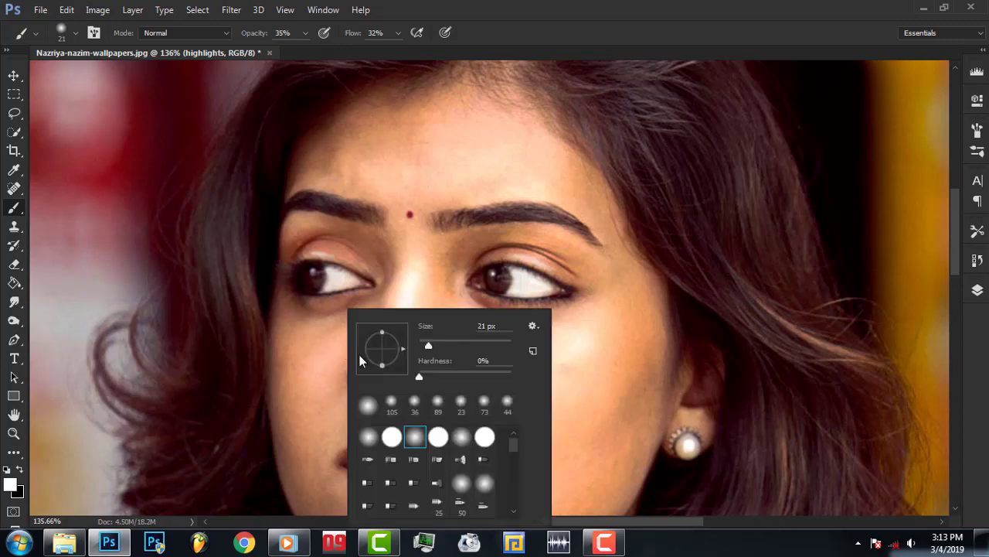
left_click_drag(419, 345, 446, 345)
key("Return")
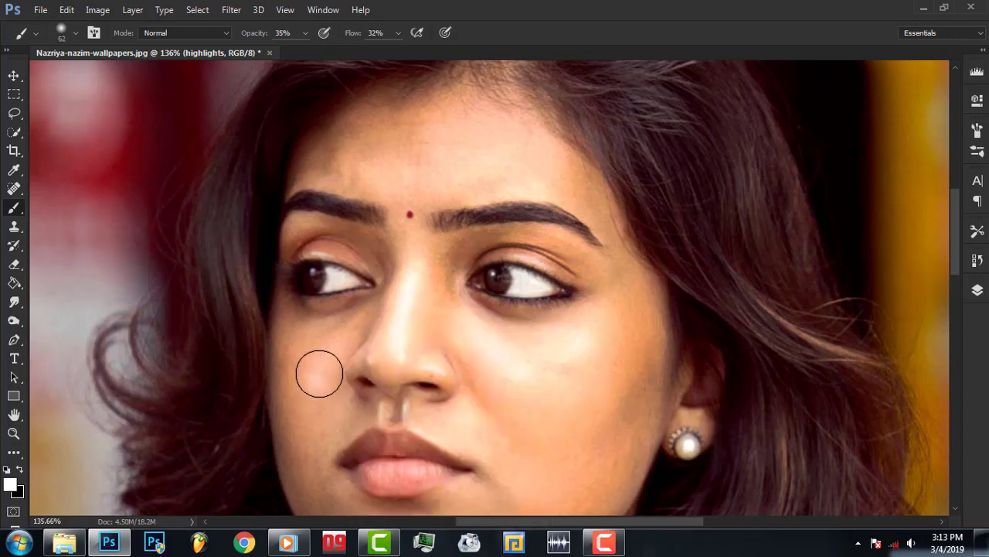
Zoom the view to about 107% and paint a soft 40 px white highlight on the chin.
left_click(14, 433)
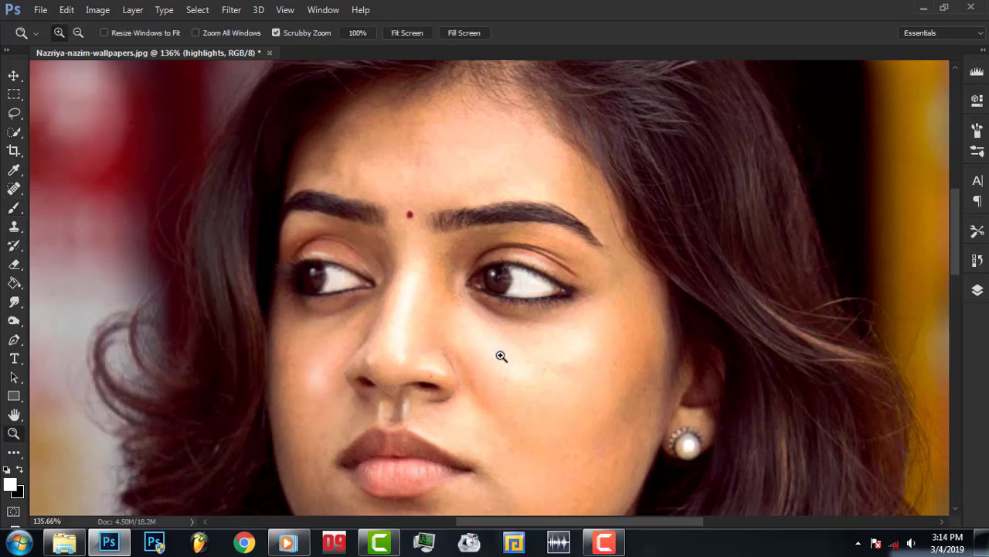
left_click_drag(499, 353, 456, 354)
left_click_drag(611, 433, 572, 433)
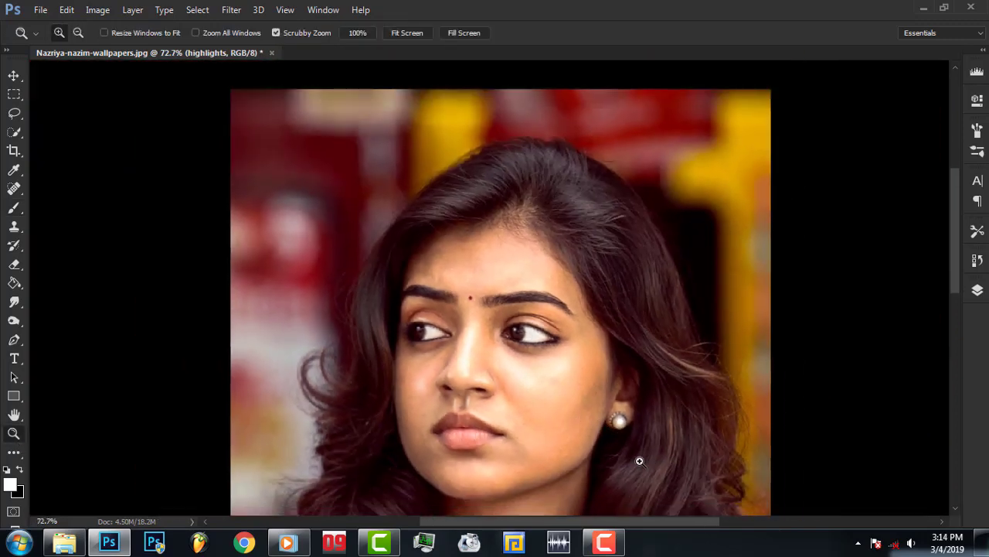
left_click_drag(638, 459, 673, 457)
left_click(14, 207)
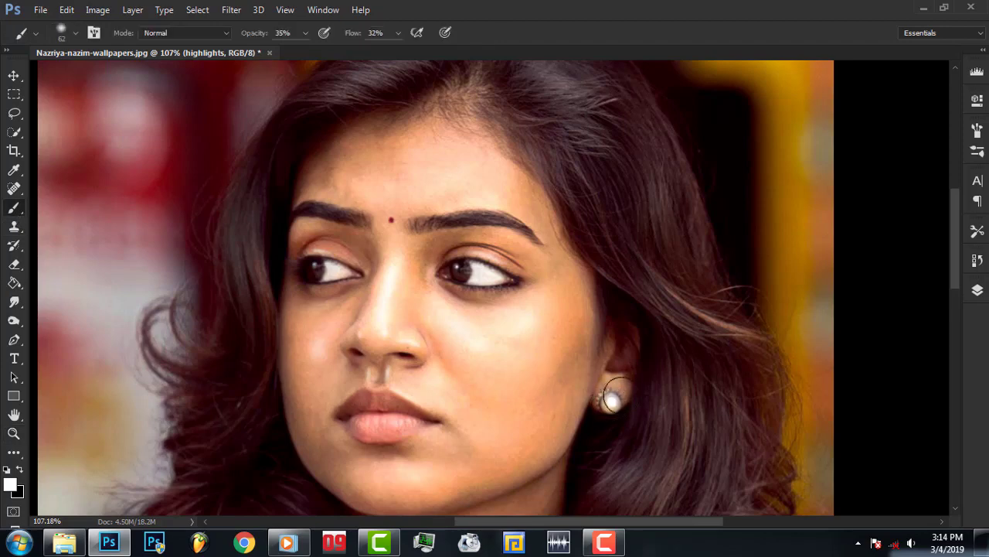
right_click(631, 344)
left_click_drag(726, 347, 719, 347)
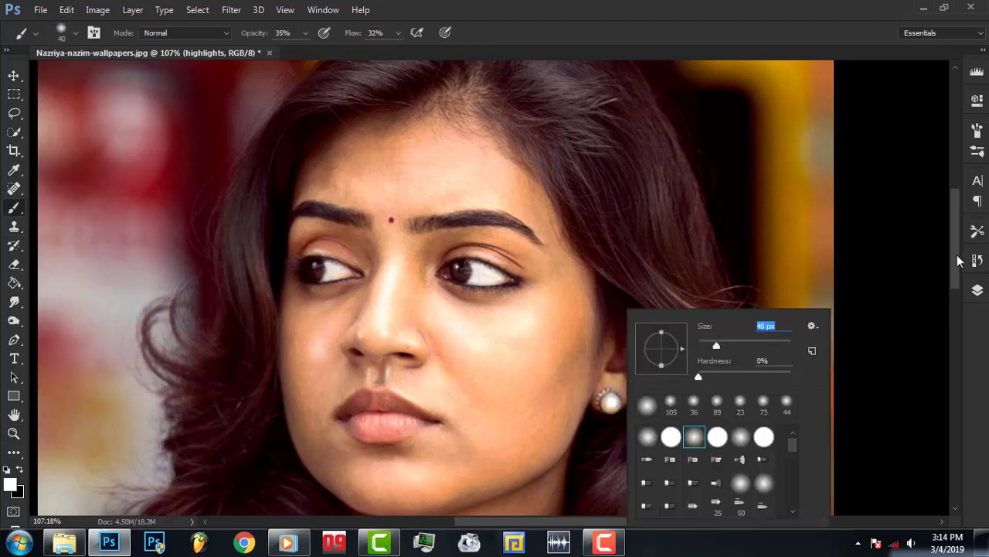
left_click_drag(960, 261, 961, 282)
mouse_move(415, 374)
left_mouse_down()
mouse_move(406, 368)
mouse_move(446, 382)
left_mouse_up()
Zoom in on the lips and paint a 7 px white highlight along the lower lip's edge.
right_click(409, 296)
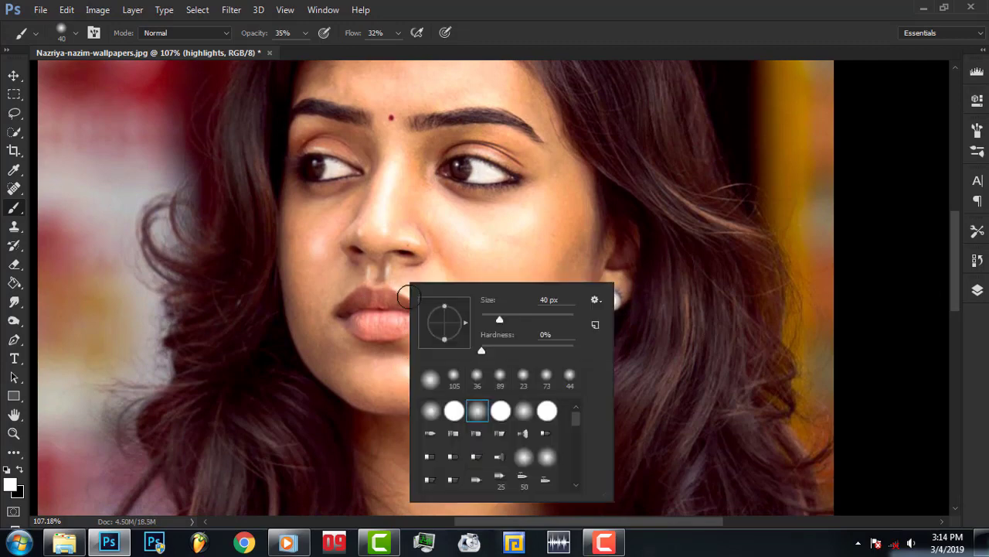
left_click_drag(497, 321, 487, 320)
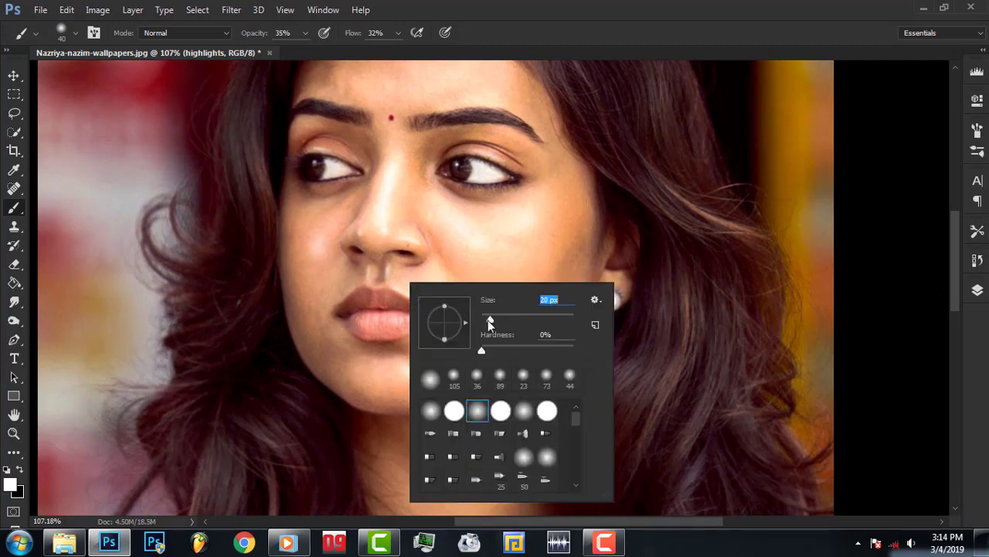
left_click(13, 432)
left_click(398, 336)
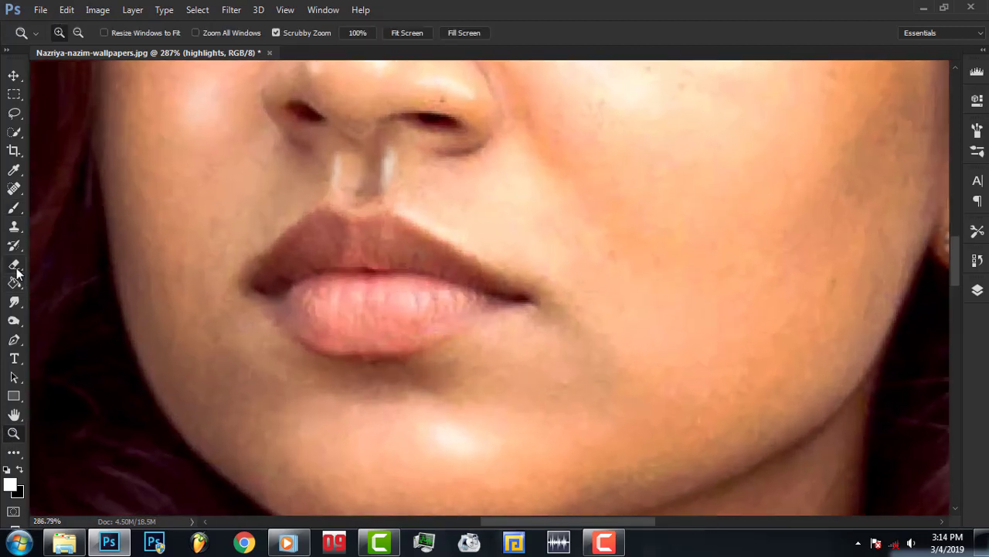
left_click(13, 207)
right_click(470, 294)
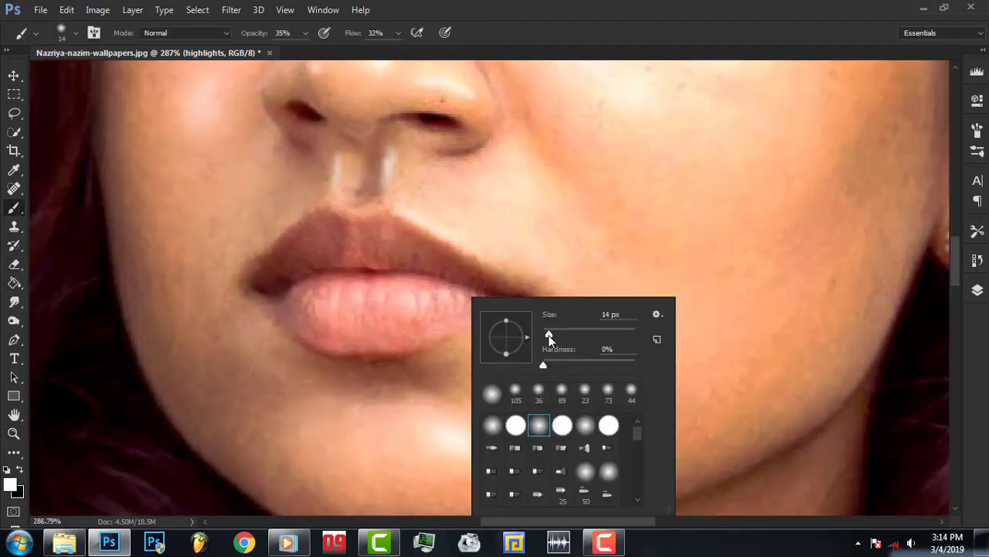
left_click_drag(549, 334, 545, 335)
left_click(418, 300)
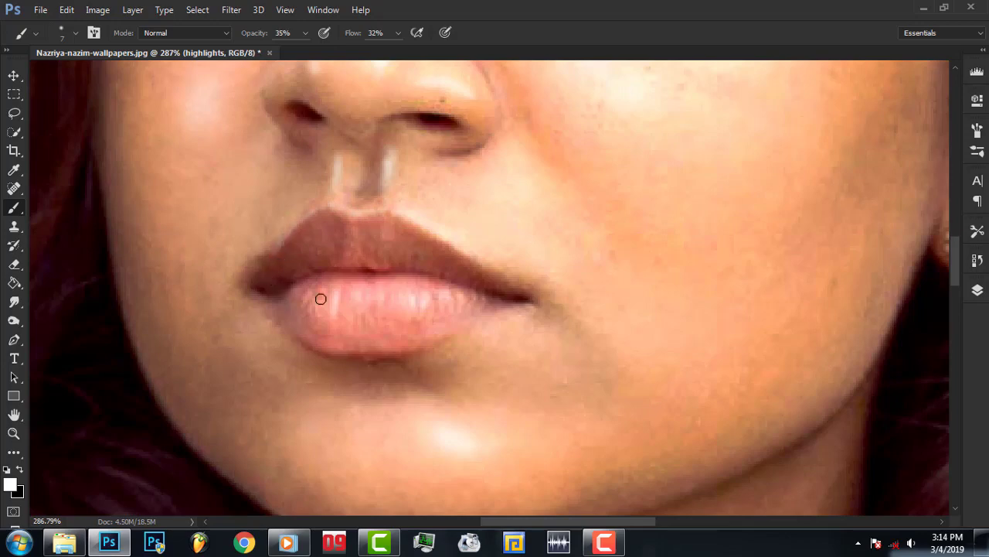
left_click_drag(307, 339, 348, 358)
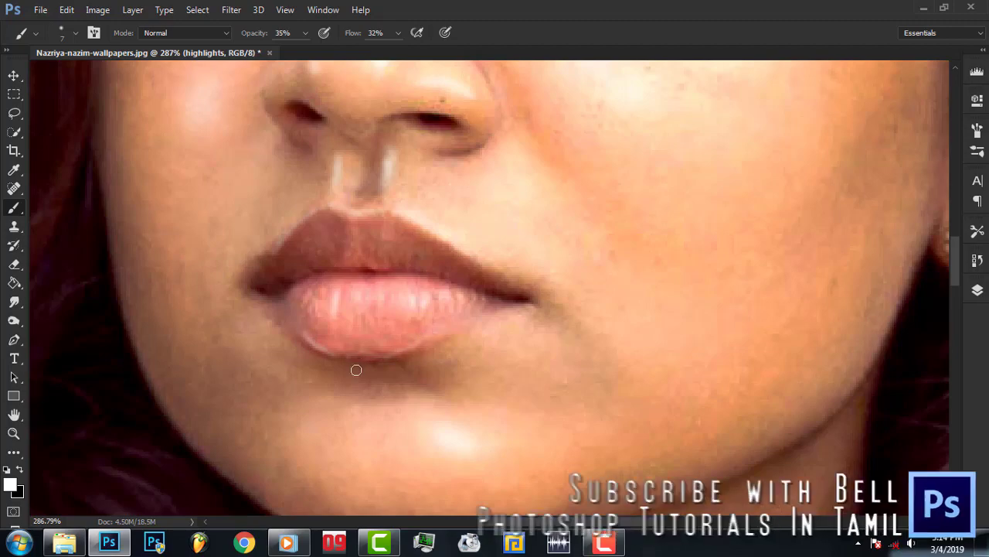
Fit the portrait on screen and duplicate the highlights layer.
left_click(14, 433)
left_click(236, 294, "alt")
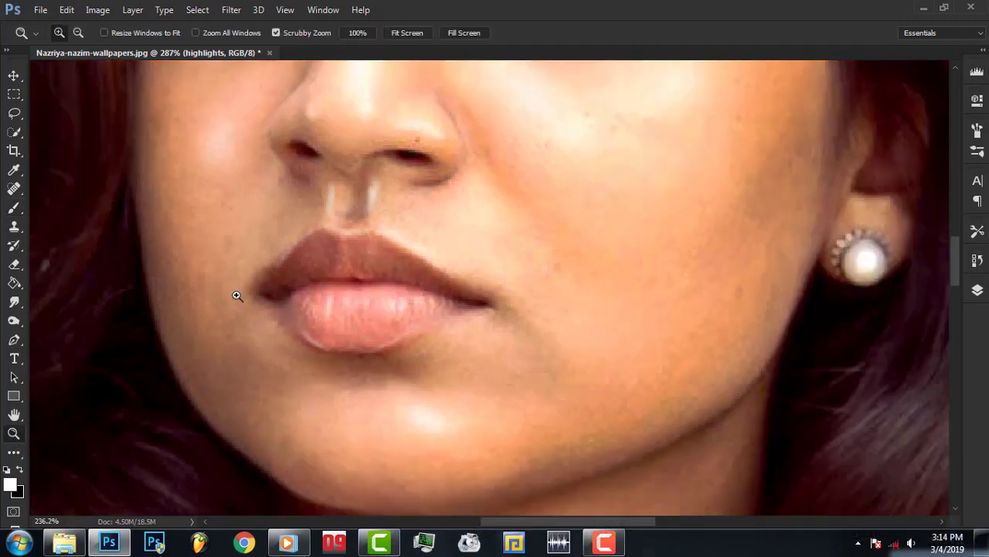
right_click(412, 251)
left_click(464, 258)
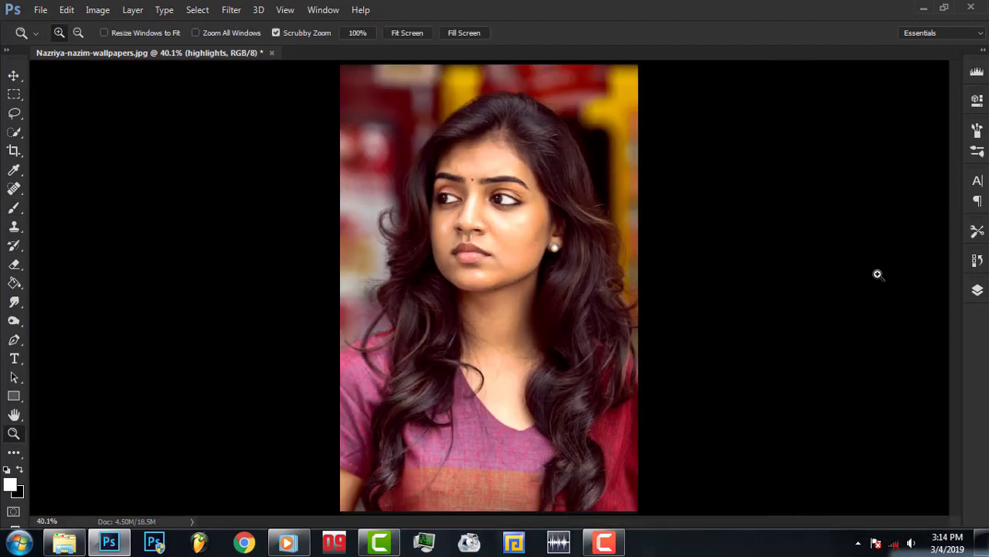
left_click(977, 291)
left_click_drag(918, 364, 918, 507)
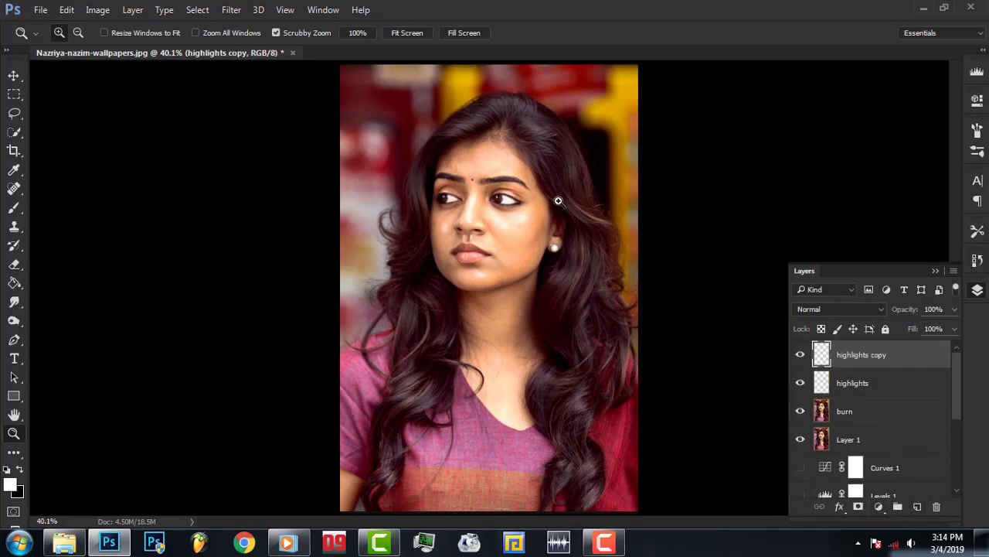
Zoom in on the nose and lips and ready the Eraser for the philtrum highlights.
left_click(556, 225)
left_click(549, 241, "alt")
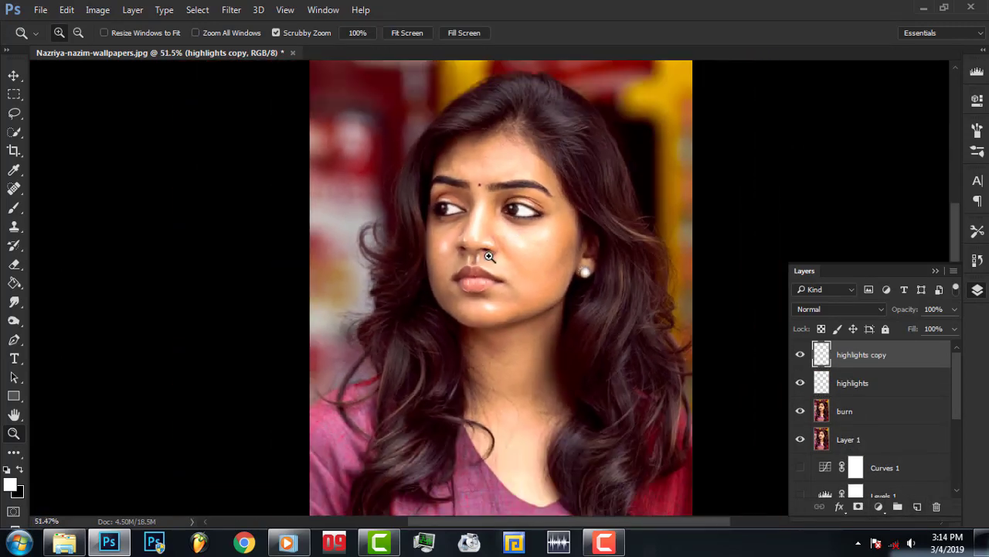
left_click(532, 265)
left_click(576, 239, "alt")
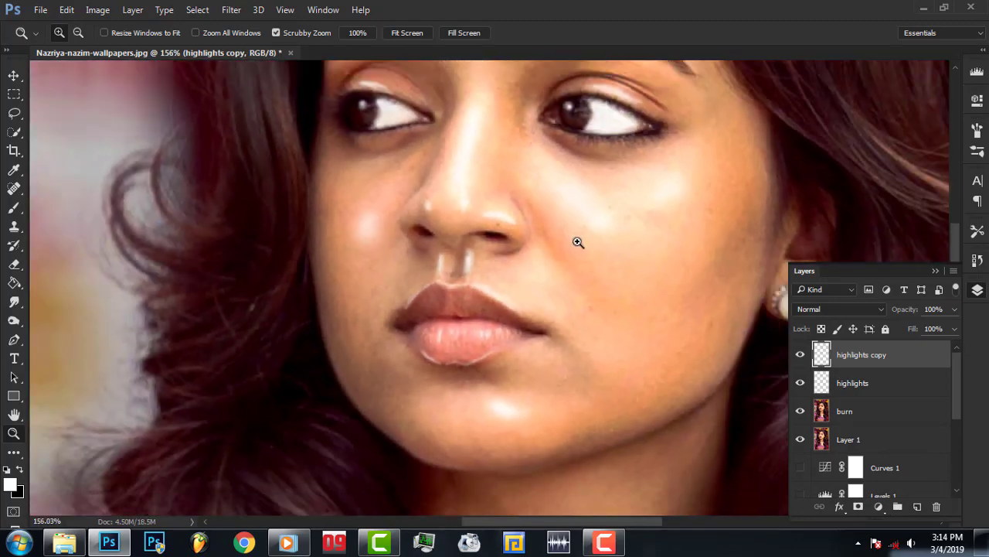
left_click(588, 198, "alt")
left_click(603, 190, "alt")
left_click(607, 225)
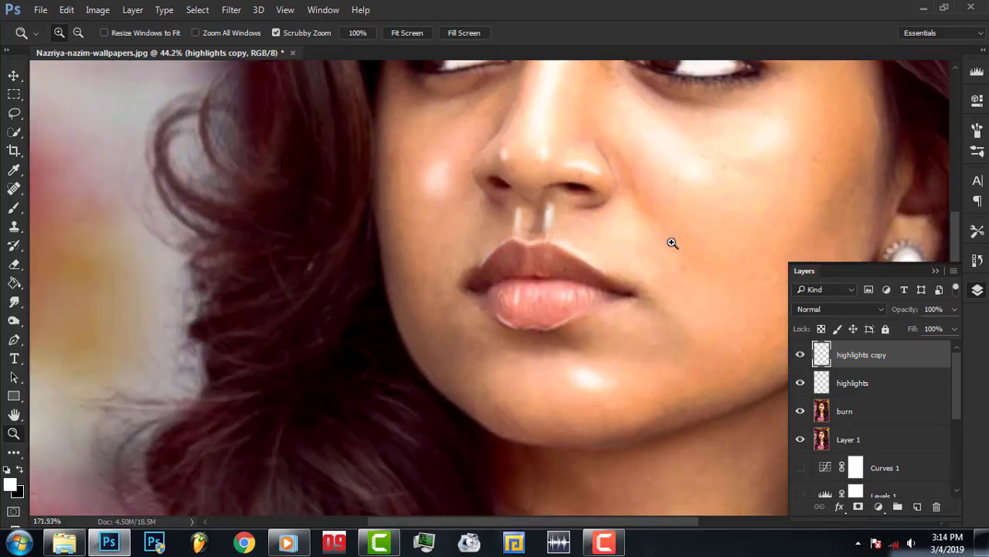
key("e")
right_click(601, 224)
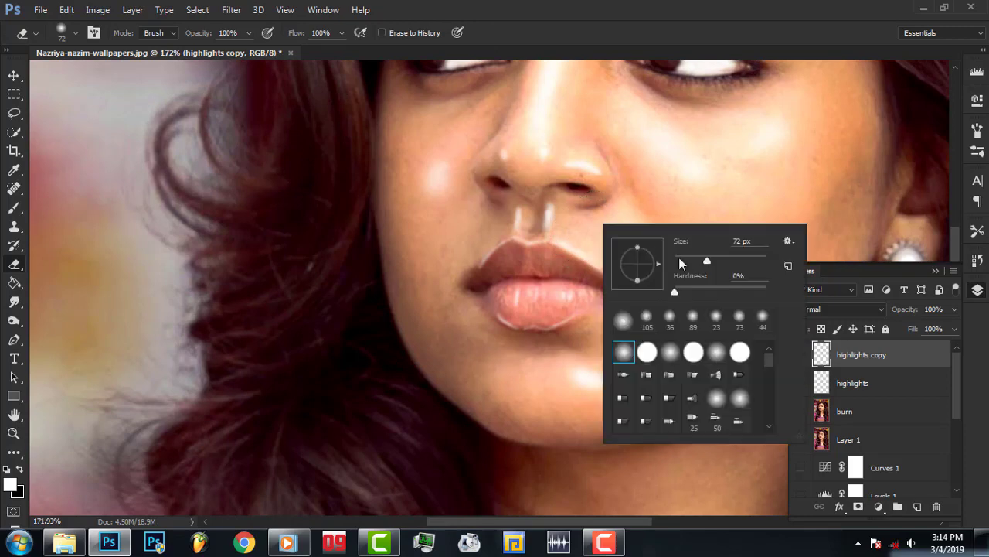
key("Escape")
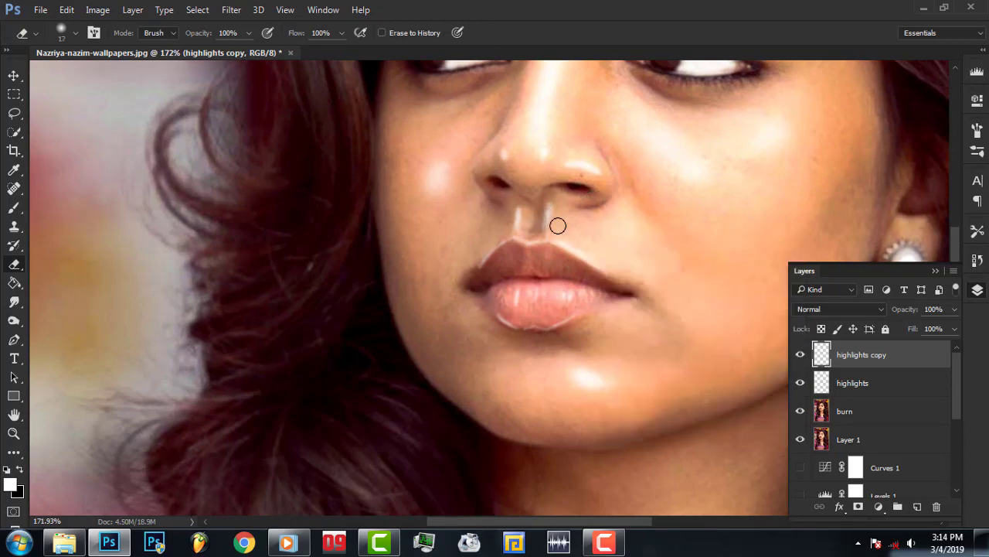
Select highlights copy and add a new empty Layer 2 above it.
left_click(852, 384)
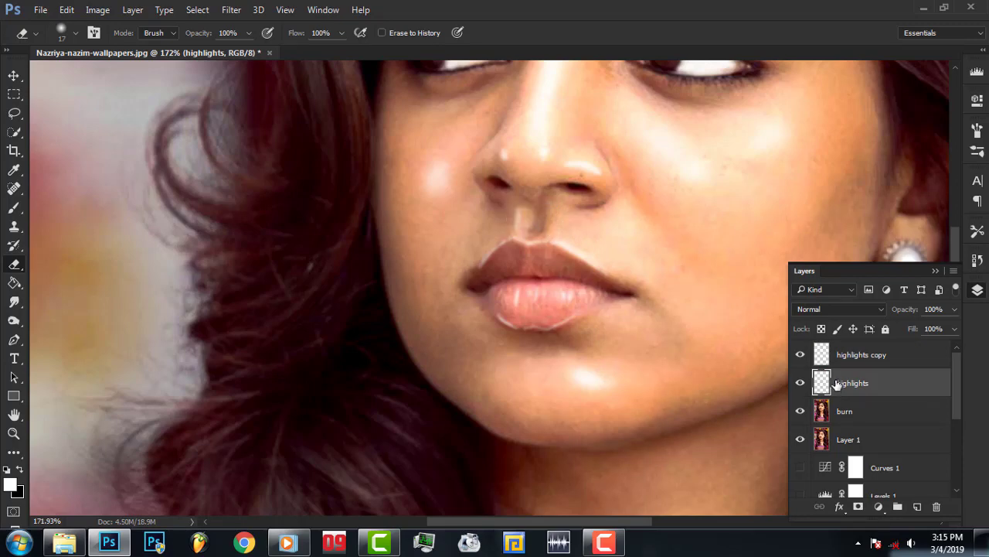
left_click(854, 355)
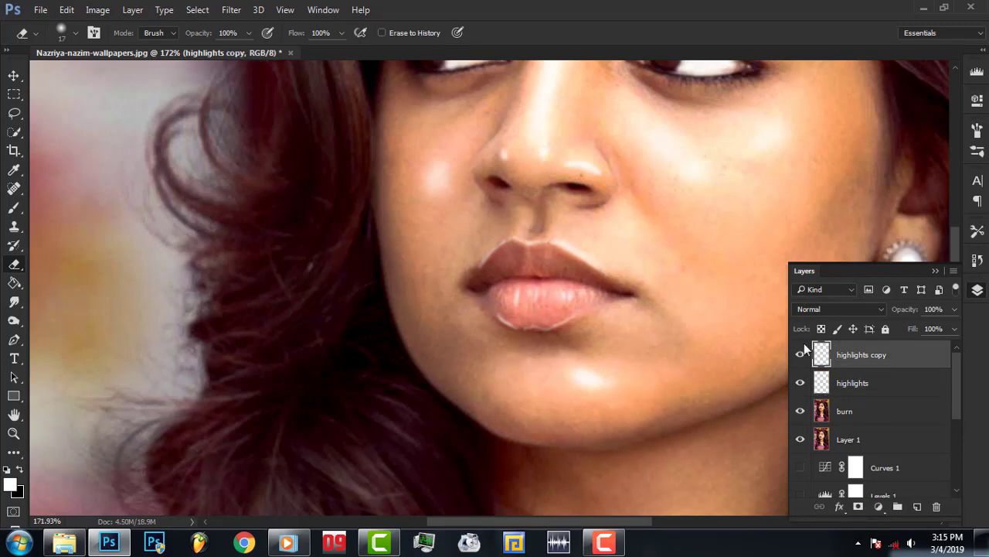
left_click(918, 504)
key("b")
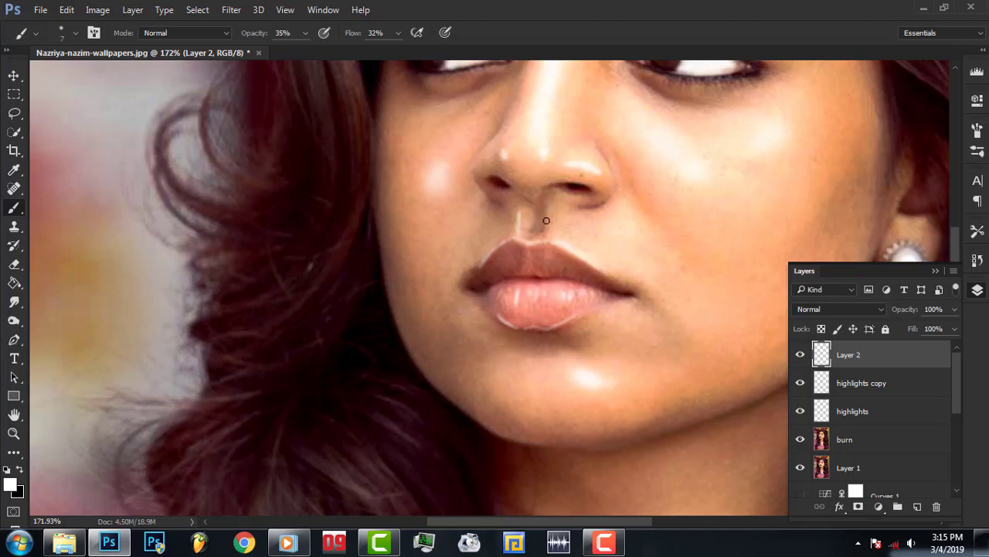
Duplicate Layer 2, then merge both copies down into highlights copy.
key("z")
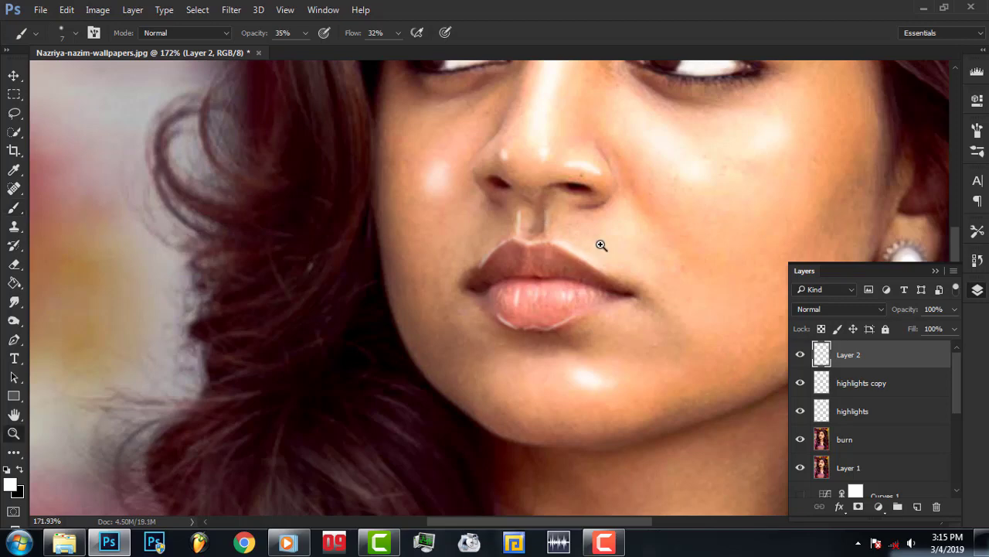
key("ctrl+0")
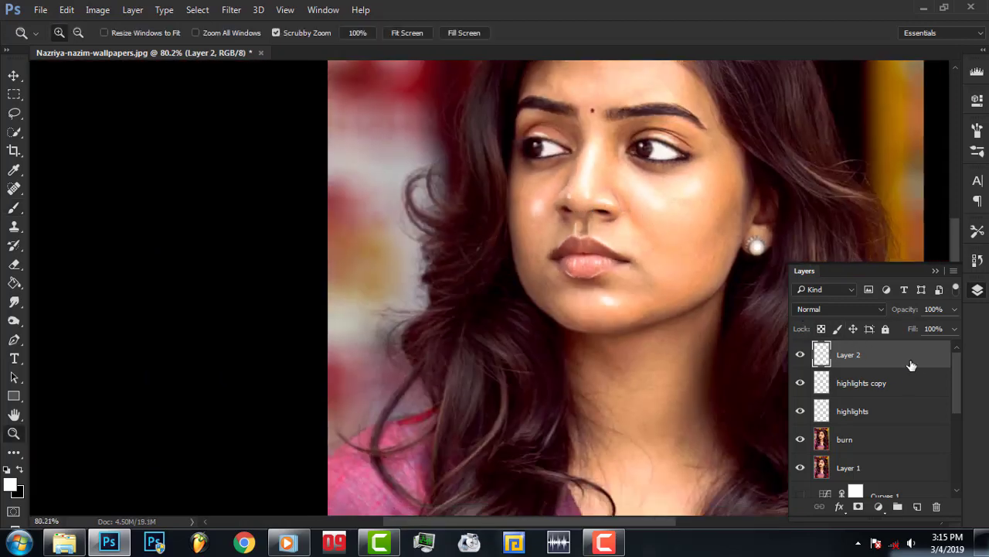
left_click_drag(912, 364, 918, 507)
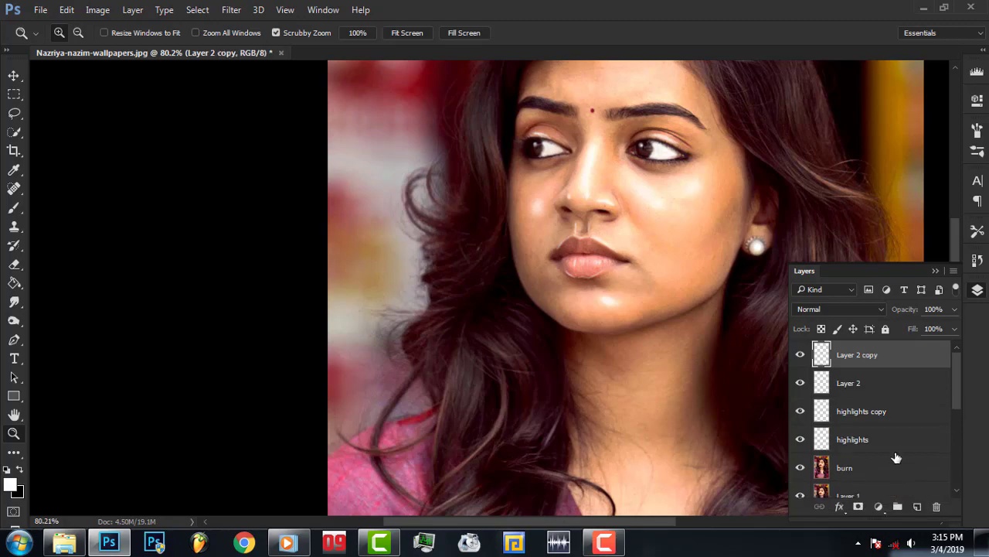
right_click(871, 369)
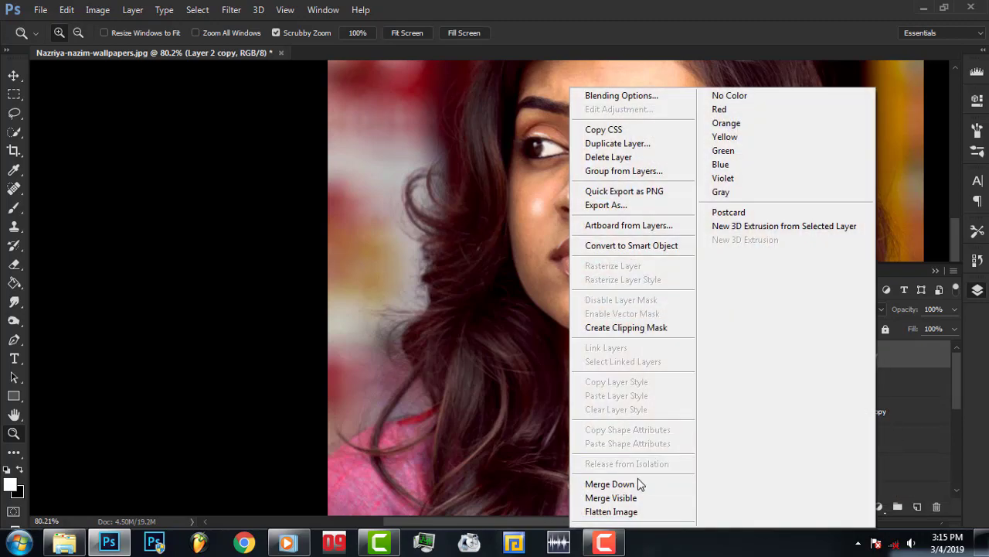
left_click(611, 485)
right_click(887, 366)
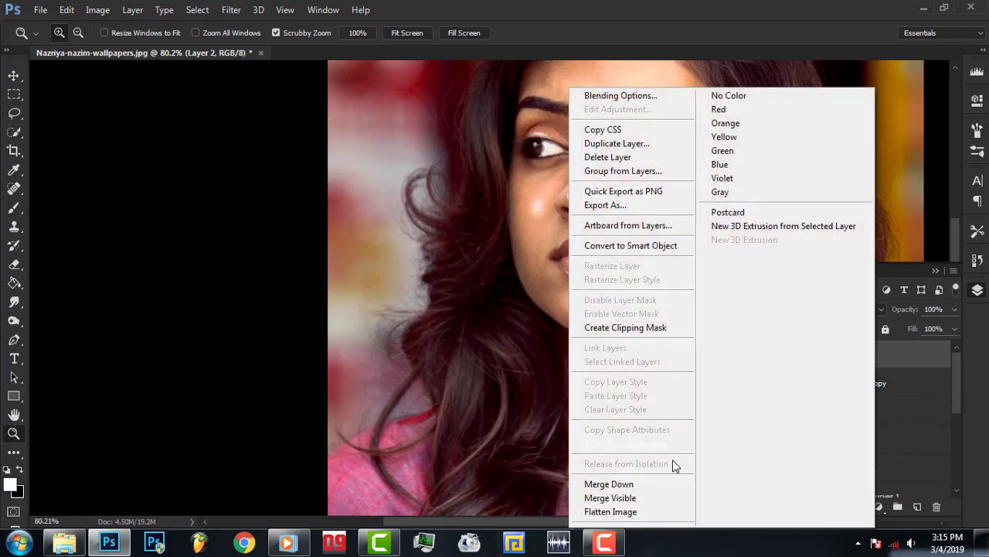
left_click(619, 485)
scroll(701, 282, "down", 5)
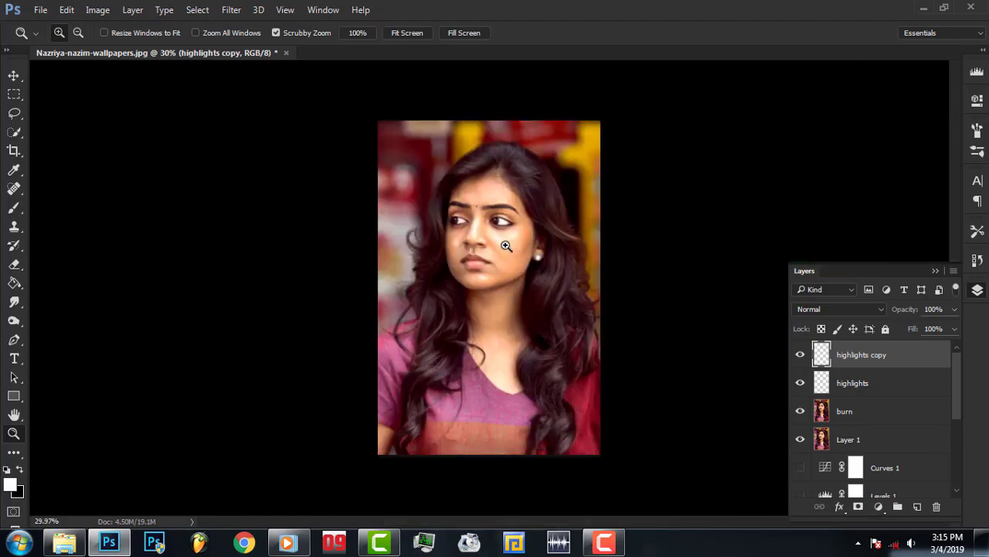
scroll(505, 245, "up", 2)
scroll(541, 224, "up", 1)
scroll(578, 207, "up", 2)
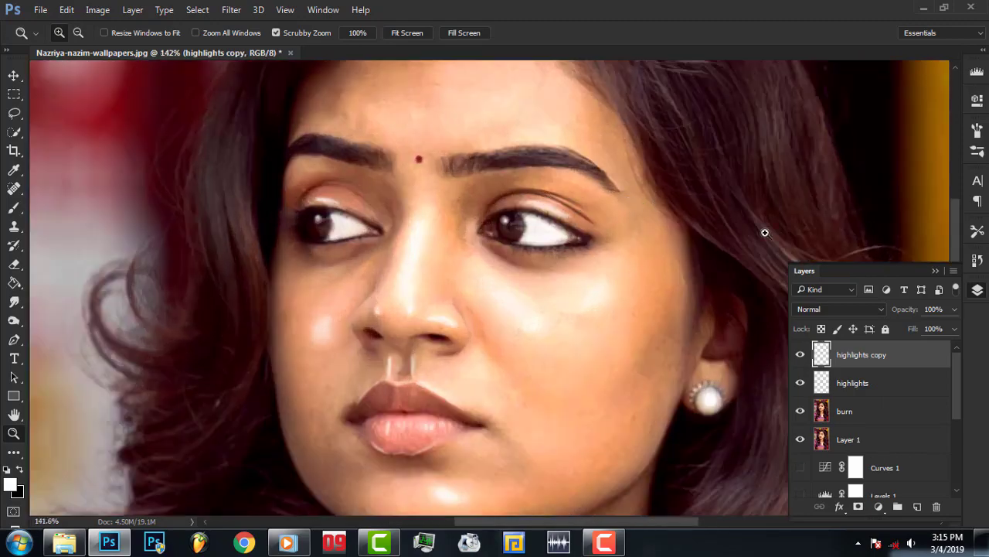
Add a new layer and paint 40 px white highlights on the forehead and inner eyebrow.
left_click(940, 270)
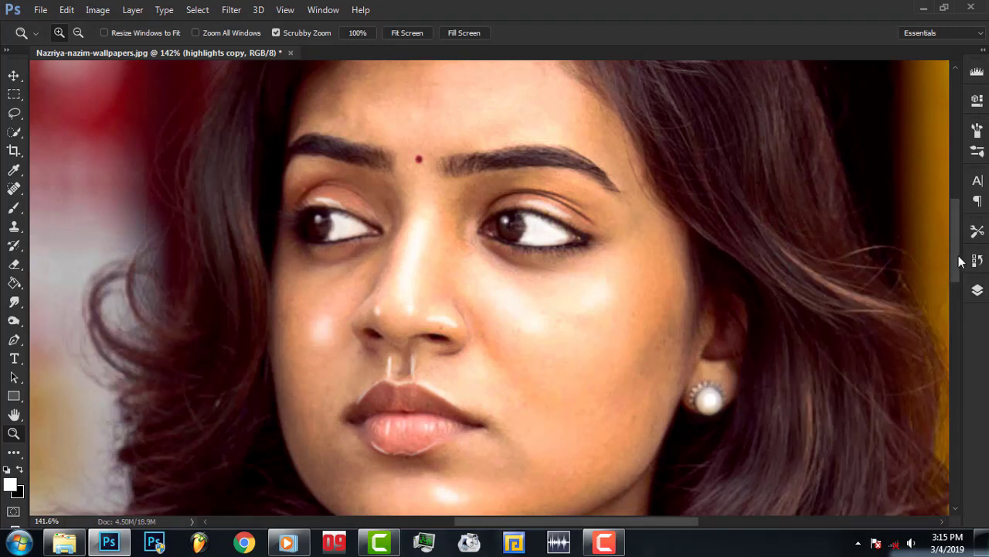
scroll(955, 237, "up", 3)
left_click(977, 291)
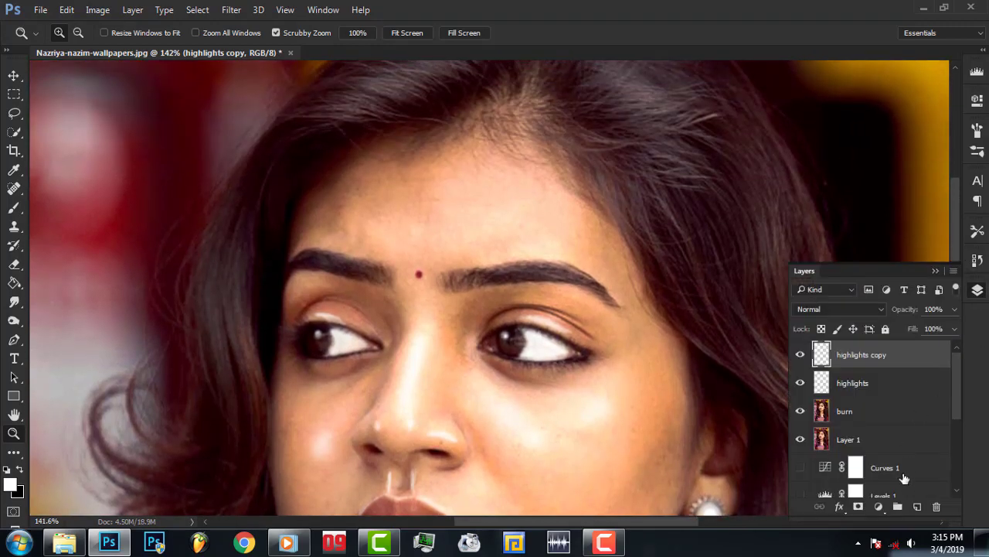
left_click(918, 507)
left_click(14, 207)
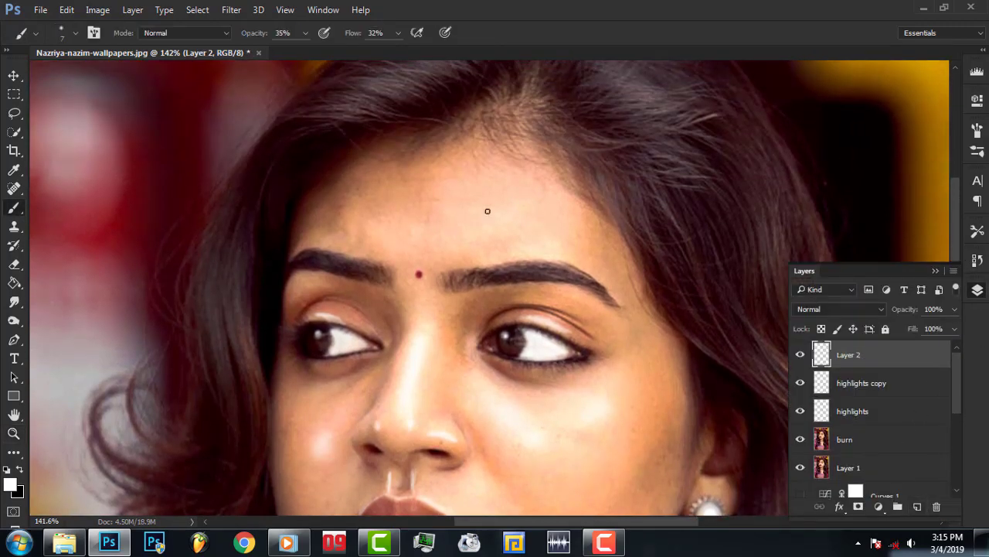
right_click(544, 202)
left_click_drag(631, 237, 635, 237)
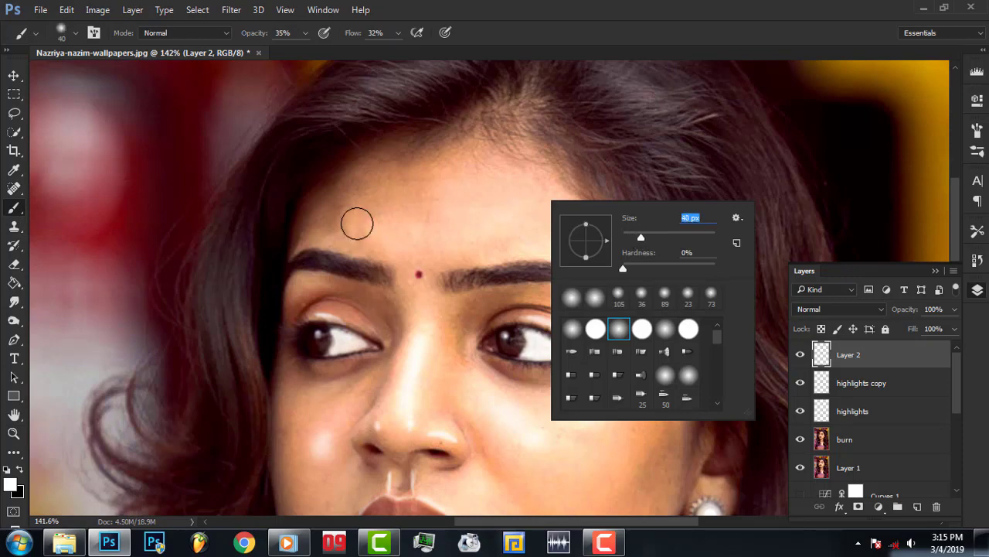
key("Return")
left_click_drag(353, 227, 363, 225)
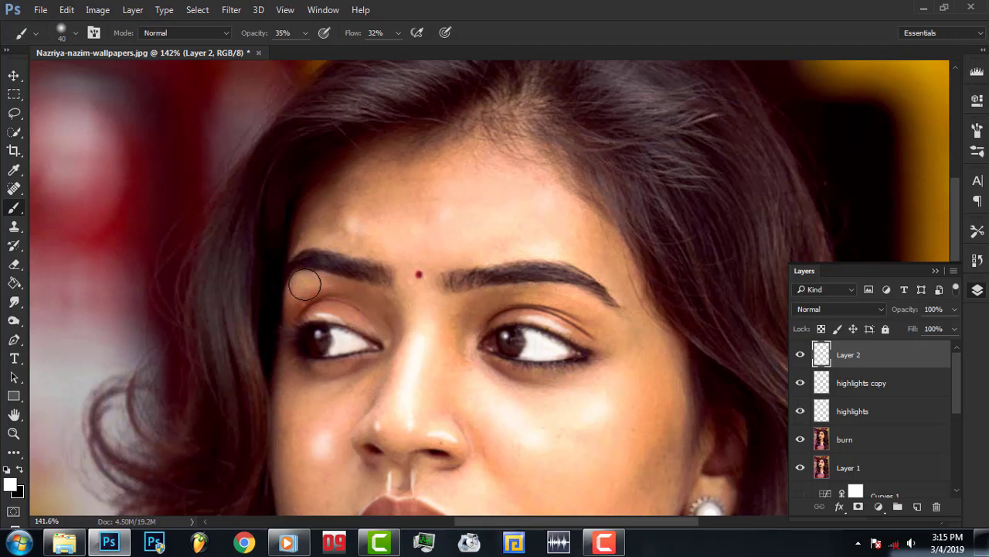
left_click_drag(303, 283, 301, 284)
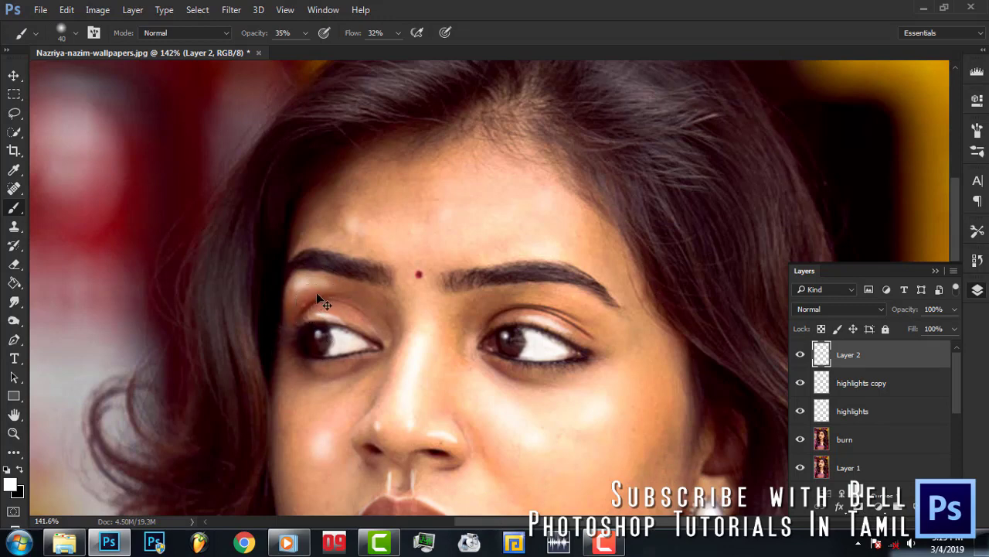
Reduce the brush to 14 px and zoom in on the chin and neck.
right_click(363, 271)
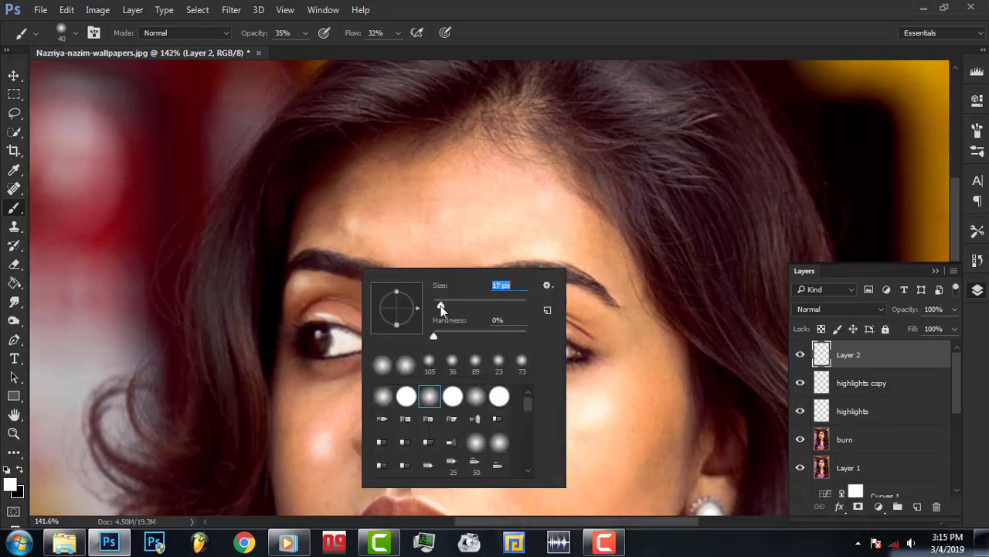
key("Return")
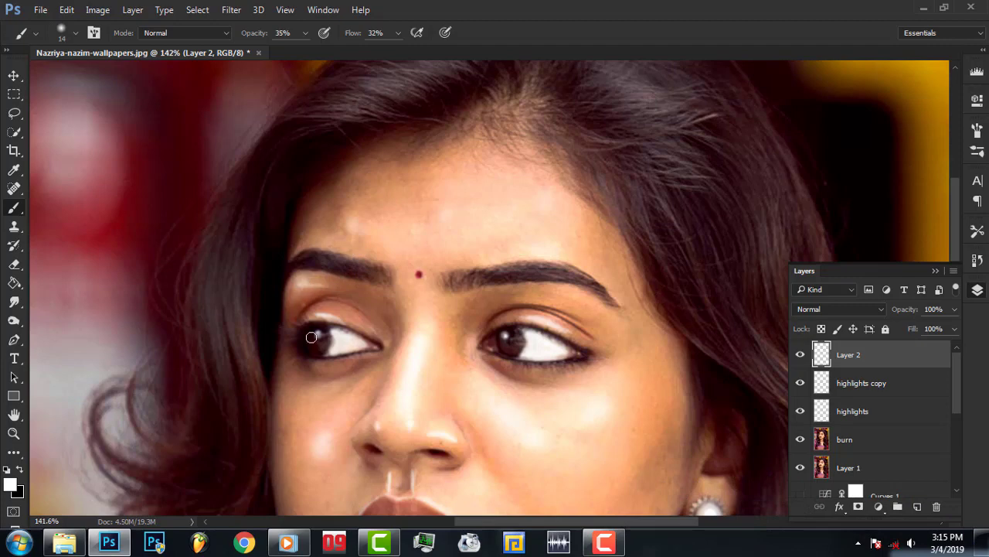
key("z")
left_click_drag(410, 295, 348, 298)
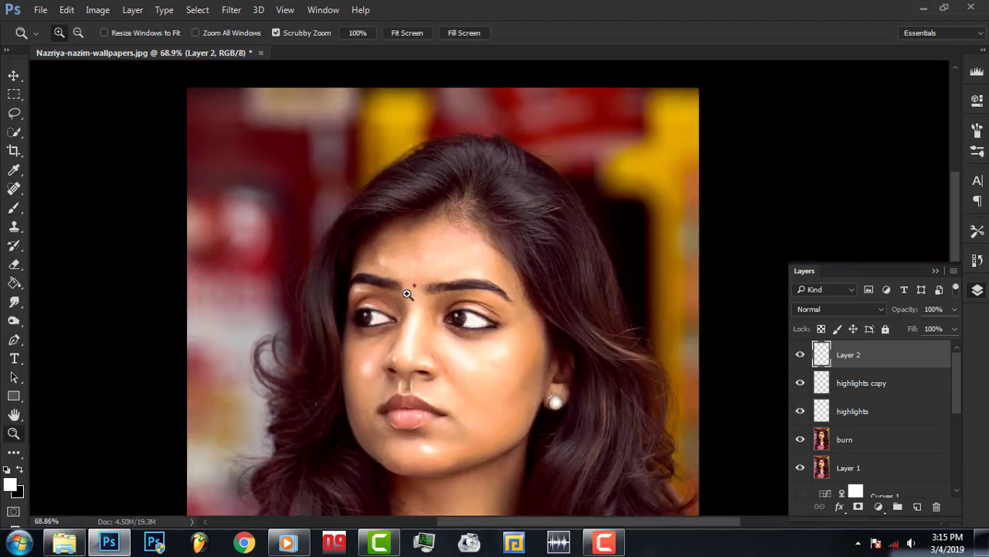
key("e")
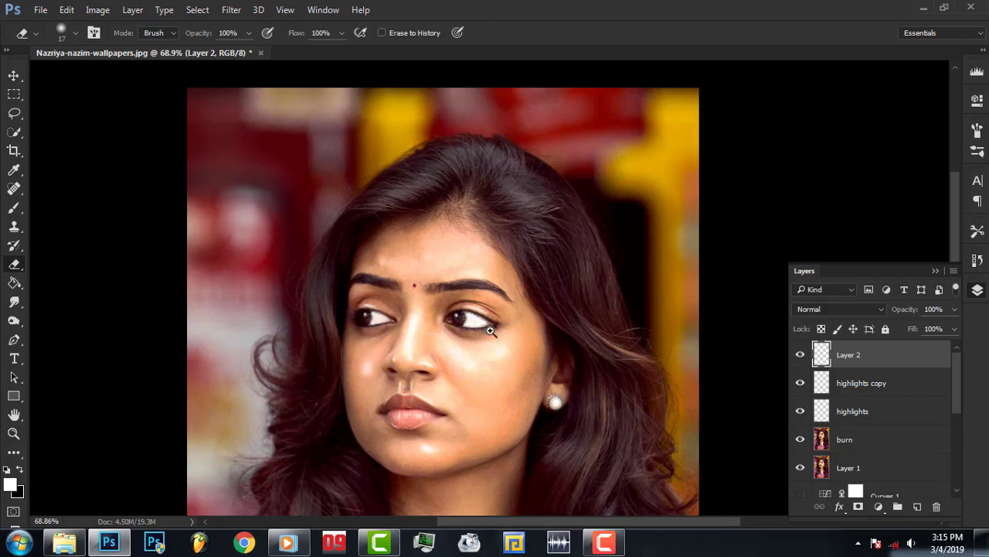
key("z")
left_click(490, 371, "alt")
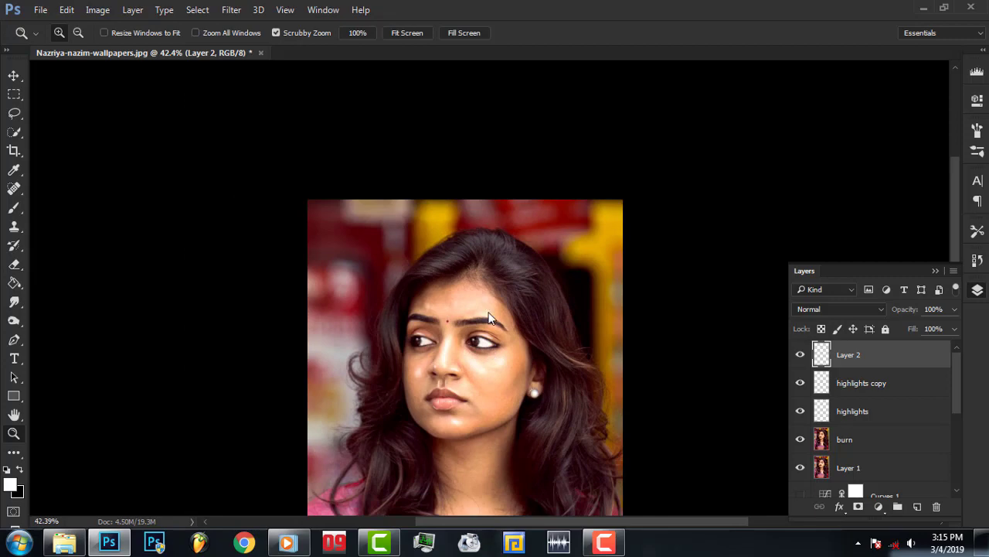
left_click_drag(489, 317, 453, 348)
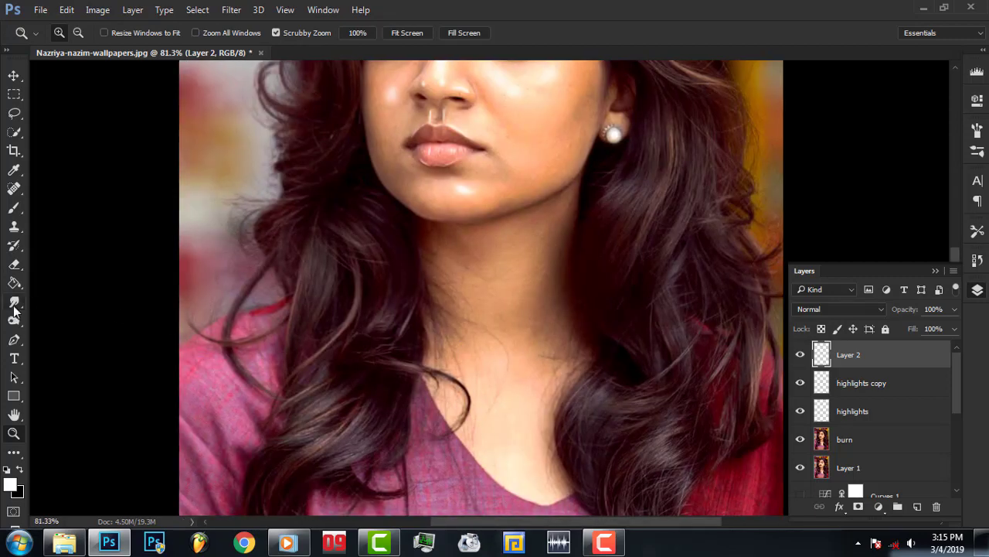
Paint a 97 px soft white patch on the neck on Layer 2.
left_click(14, 306)
left_click(19, 303)
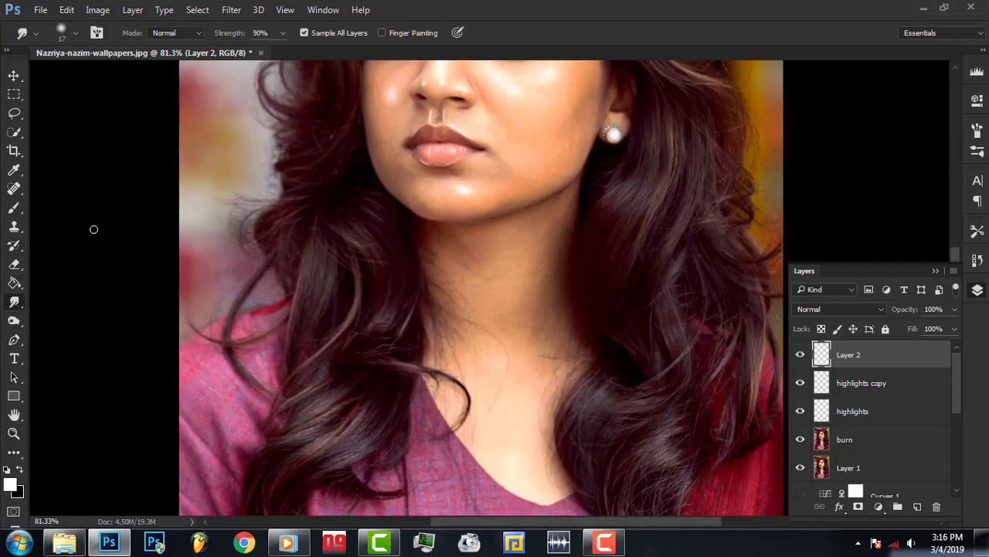
left_click(20, 206)
right_click(482, 272)
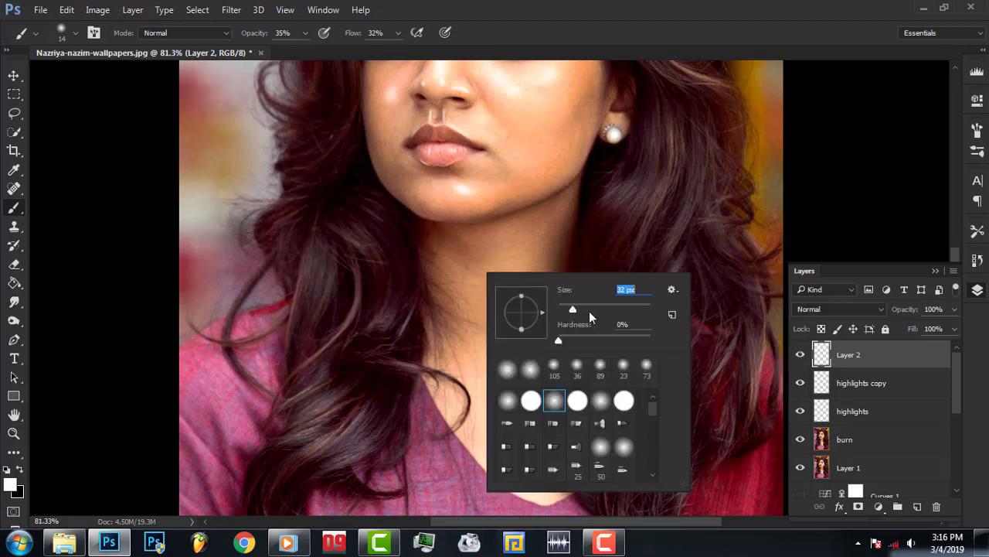
left_click_drag(589, 309, 597, 309)
left_click(482, 260)
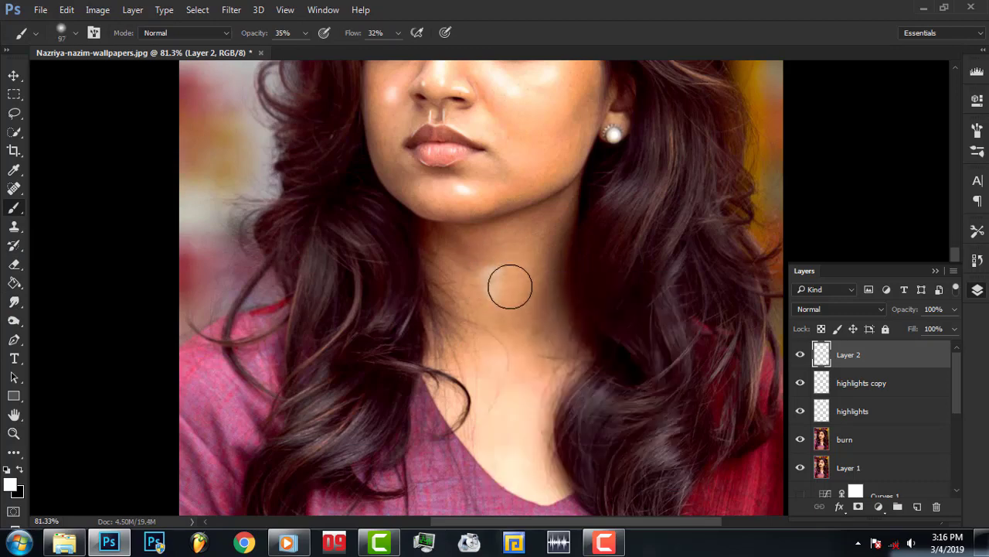
mouse_move(510, 283)
left_mouse_down()
mouse_move(484, 289)
mouse_move(484, 306)
mouse_move(505, 278)
mouse_move(486, 305)
mouse_move(494, 280)
mouse_move(471, 281)
mouse_move(477, 294)
mouse_move(474, 280)
mouse_move(517, 307)
mouse_move(482, 342)
left_mouse_up()
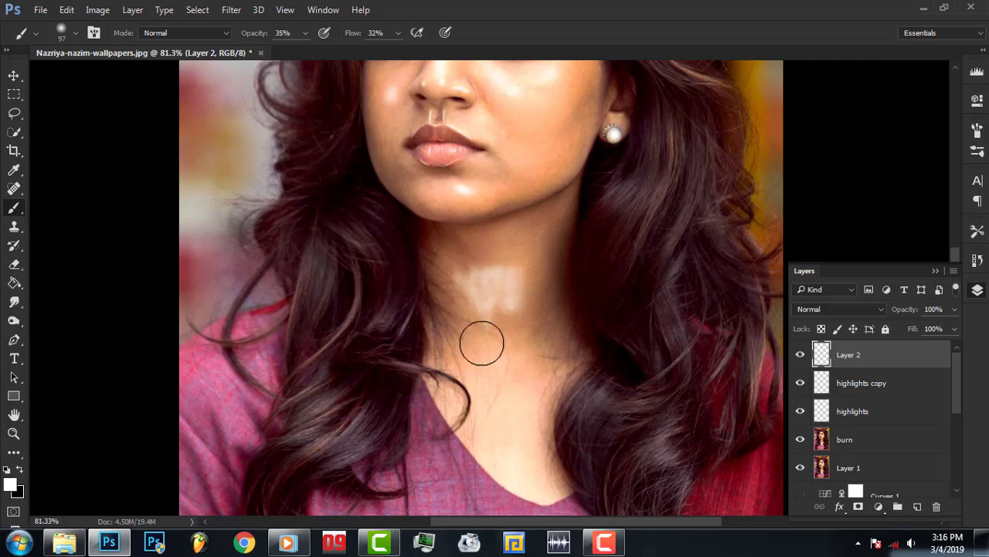
Erase most of the neck patch with a 97 px eraser and fit the image on screen.
left_click(14, 433)
scroll(470, 336, "down", 3)
scroll(541, 335, "down", 2)
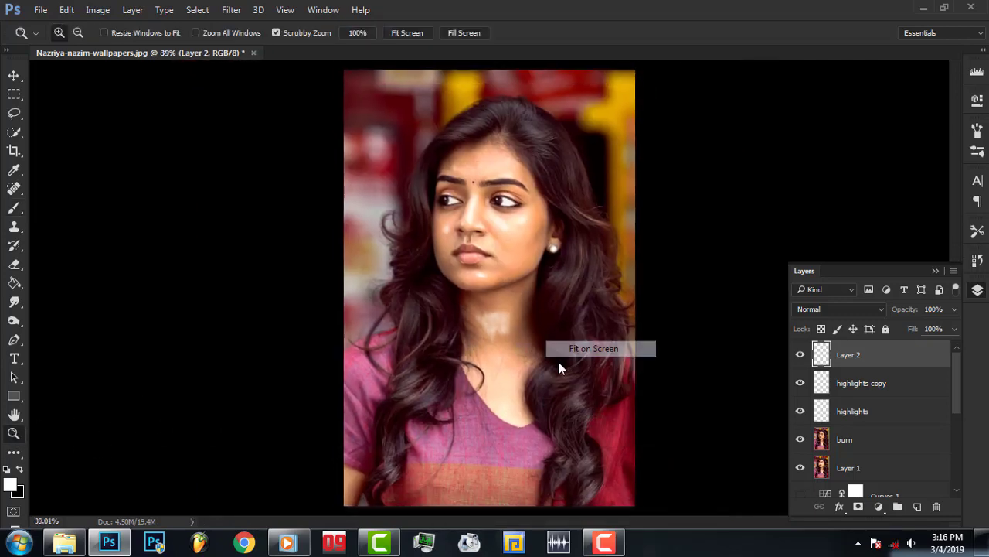
scroll(559, 337, "up", 1)
scroll(559, 337, "up", 4)
left_click(14, 263)
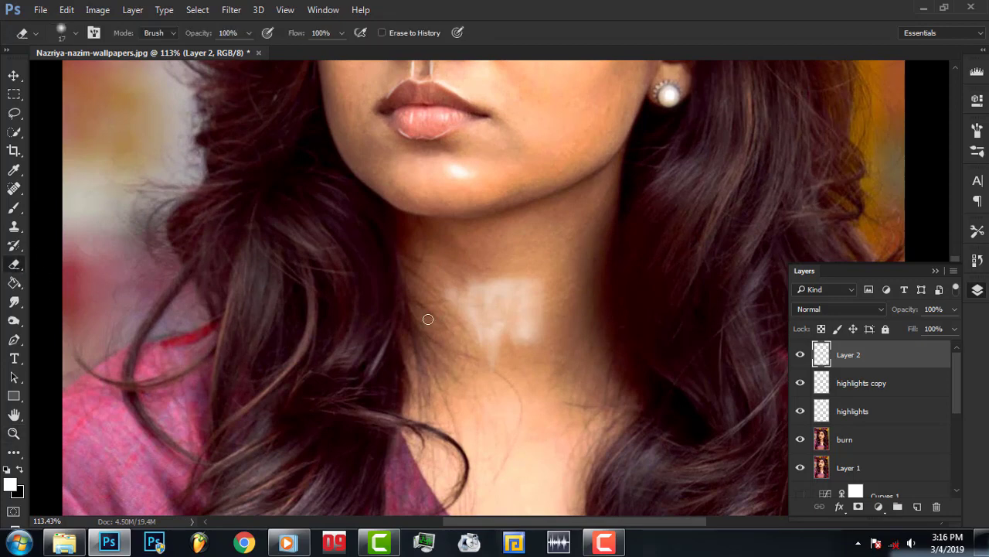
right_click(491, 307)
left_click(597, 342)
mouse_move(459, 281)
left_mouse_down()
mouse_move(552, 268)
mouse_move(523, 376)
left_mouse_up()
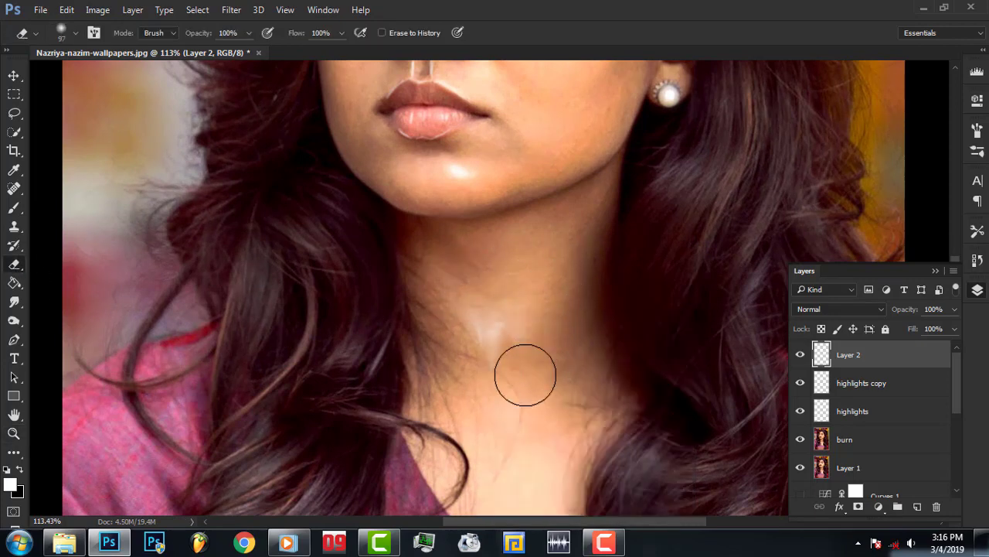
left_click(14, 433)
right_click(410, 325)
left_click(435, 334)
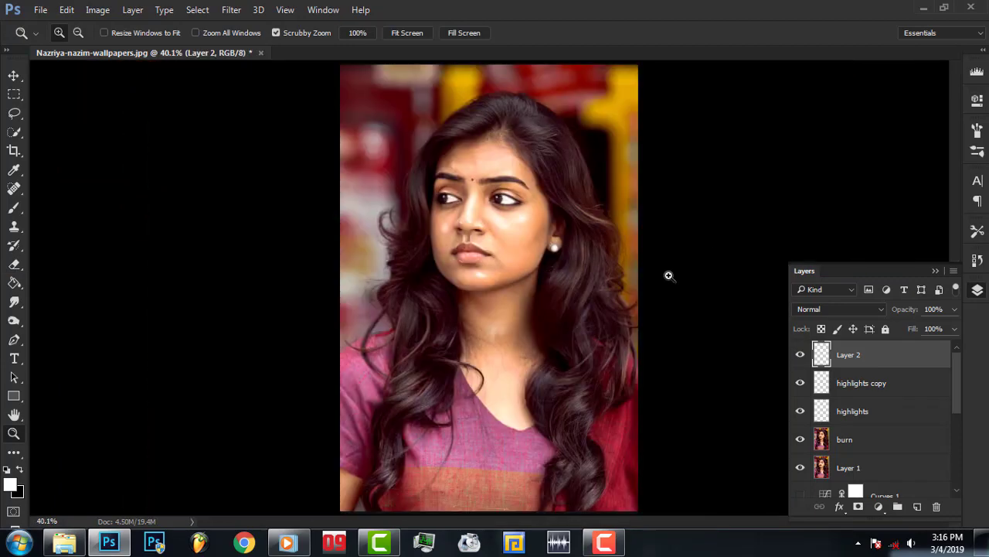
Compare Layer 2 on and off, then merge it down into highlights copy.
left_click(800, 356)
left_click(800, 357)
right_click(881, 362)
left_click(603, 485)
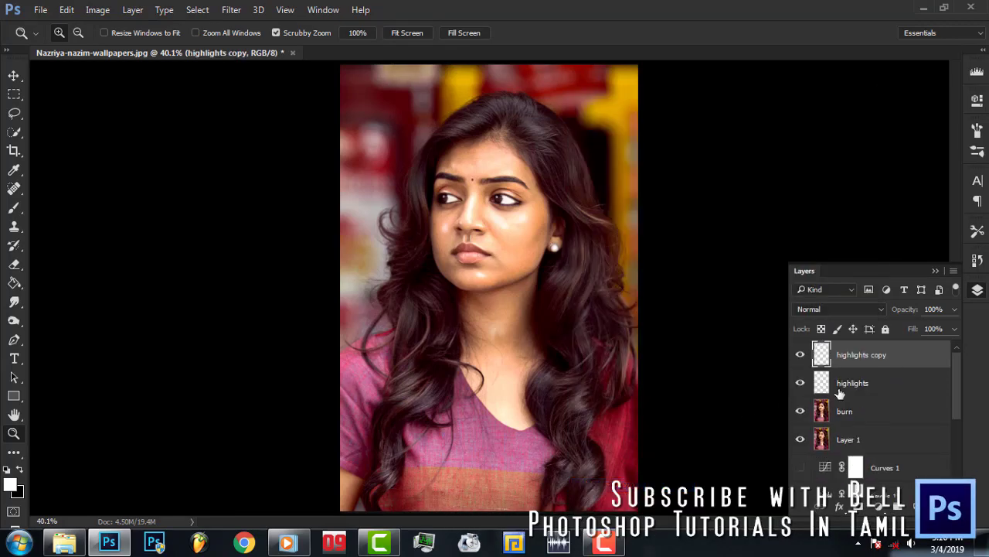
Duplicate highlights copy, erase its forehead spots and lower its opacity to 38%.
left_click(801, 354)
left_click(801, 355)
left_click_drag(912, 356, 918, 506)
left_click(523, 159)
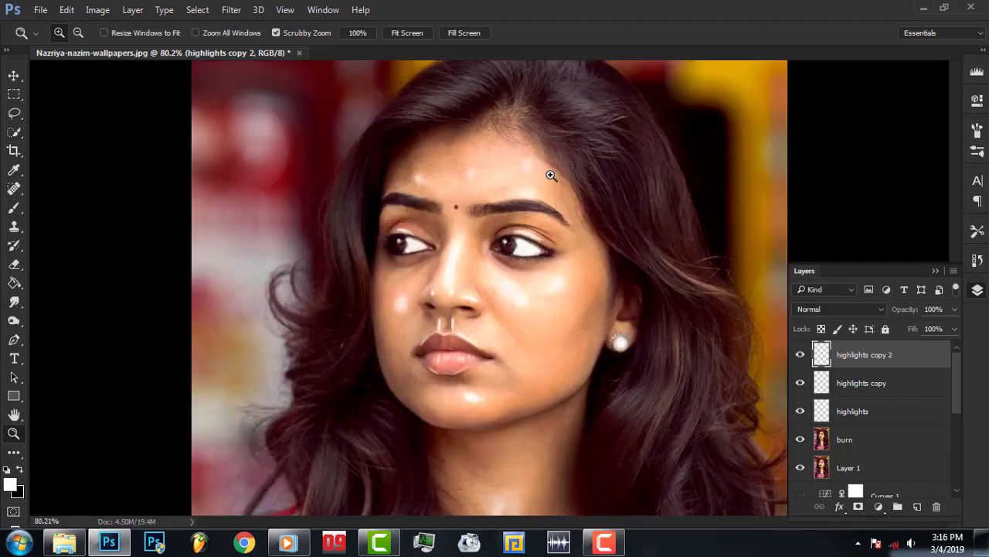
left_click(14, 263)
mouse_move(382, 176)
left_mouse_down()
mouse_move(523, 155)
mouse_move(520, 164)
left_mouse_up()
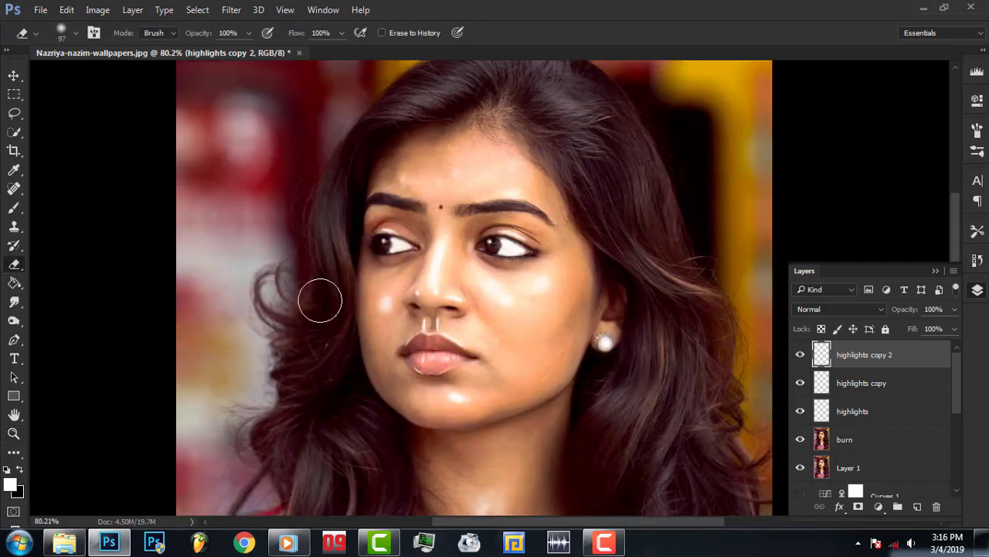
left_click_drag(912, 309, 897, 315)
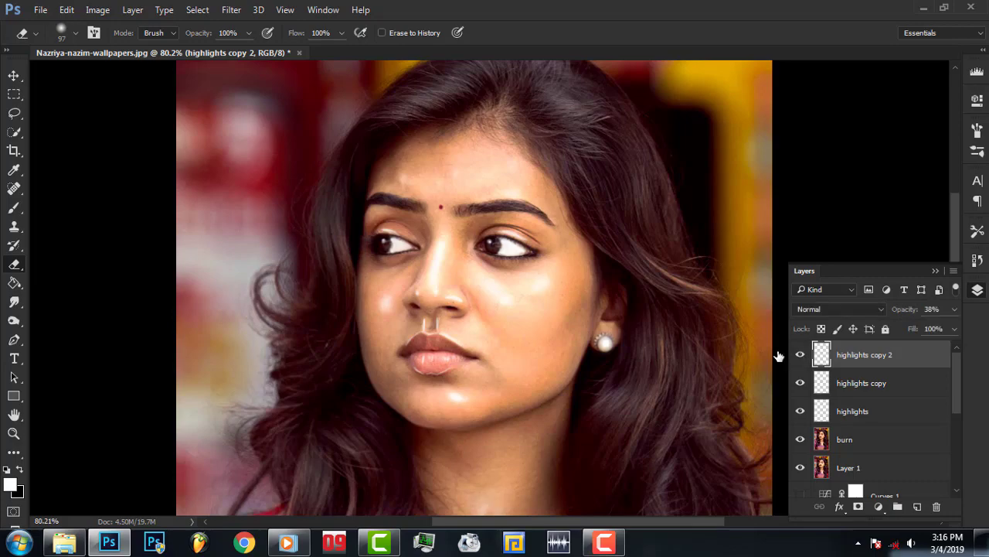
Merge the highlights copies down until one highlights layer remains above burn.
key("z")
left_click(455, 247, "alt")
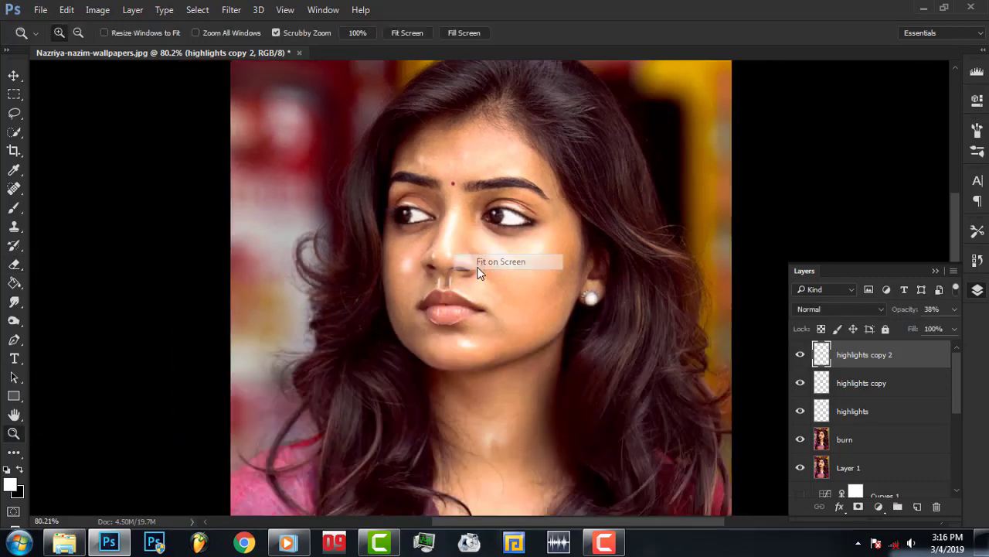
left_click_drag(439, 205, 575, 258)
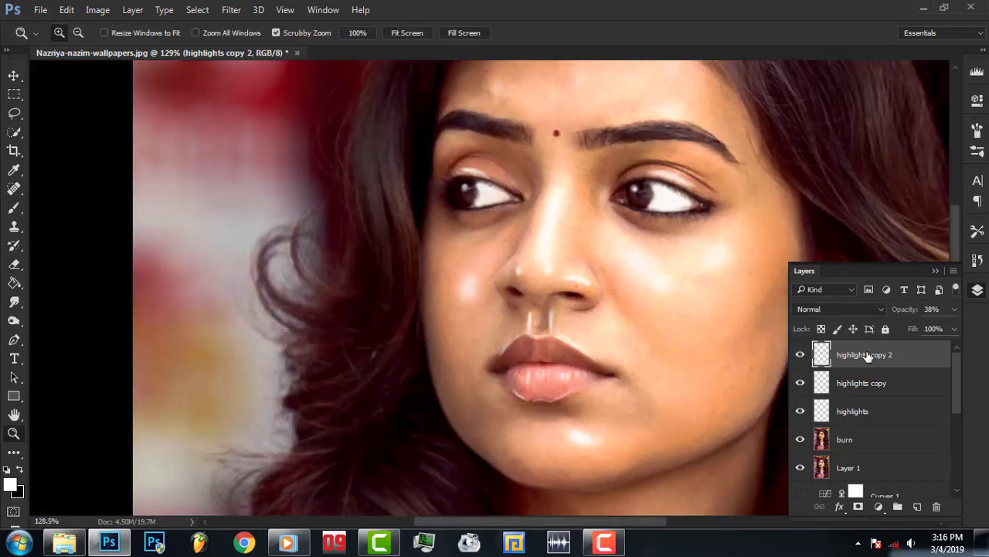
right_click(882, 357)
left_click(618, 483)
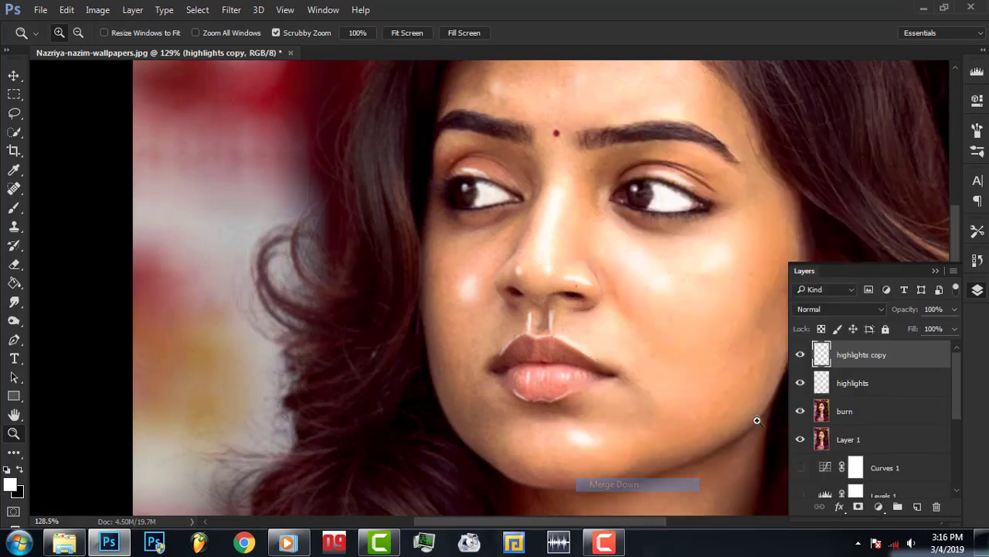
right_click(864, 363)
left_click(607, 482)
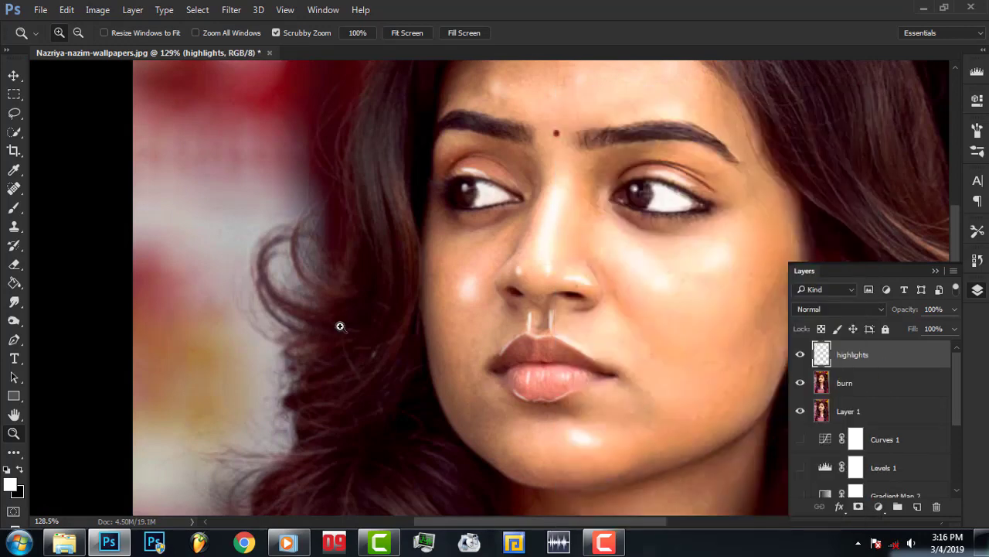
Set the Eraser to 51 px and fit the whole portrait on screen.
key("e")
right_click(441, 192)
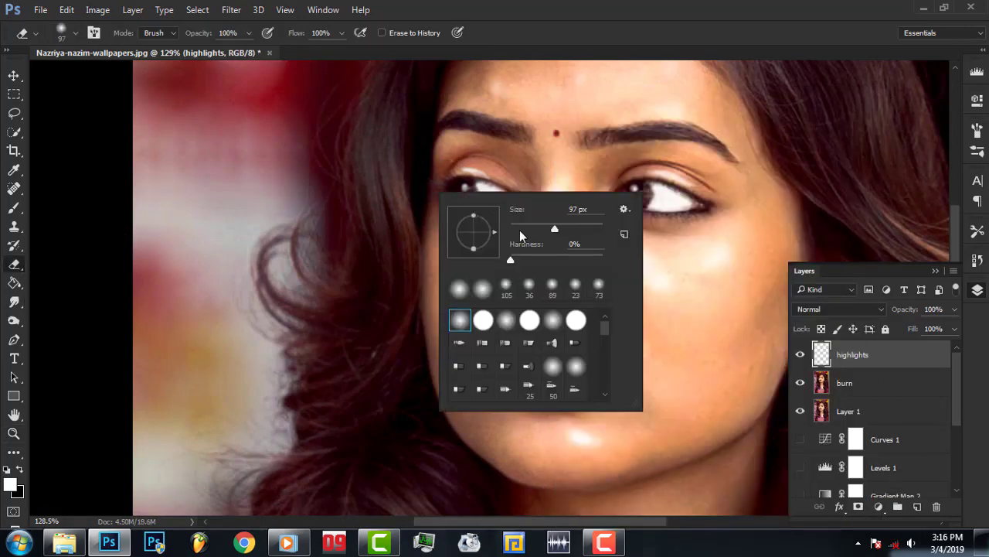
left_click_drag(531, 224, 528, 223)
key("Return")
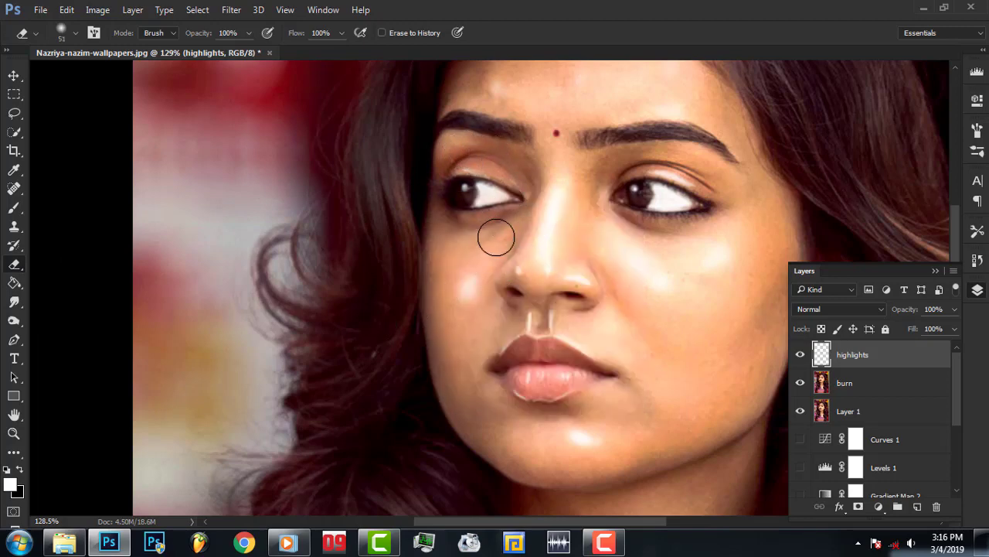
left_click(14, 432)
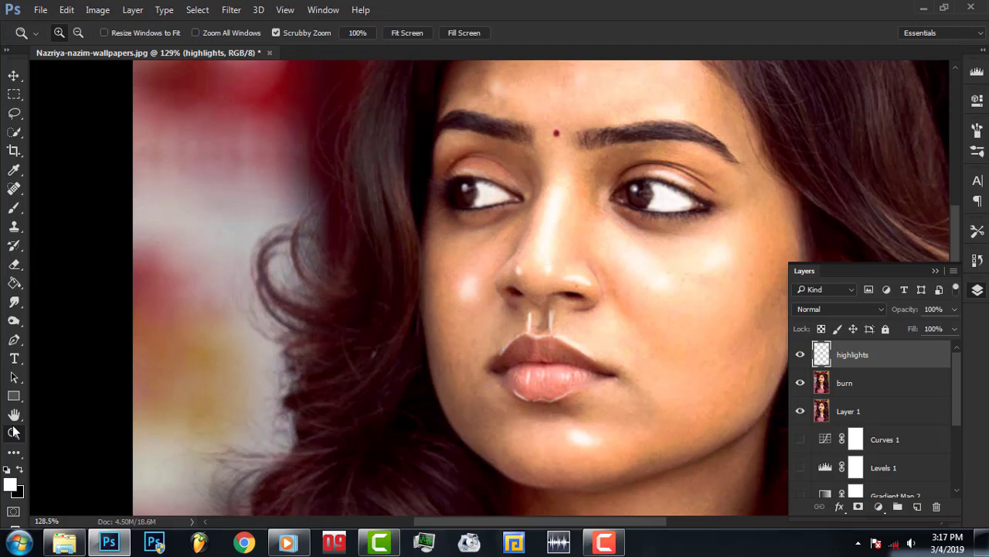
right_click(578, 270)
left_click(604, 284)
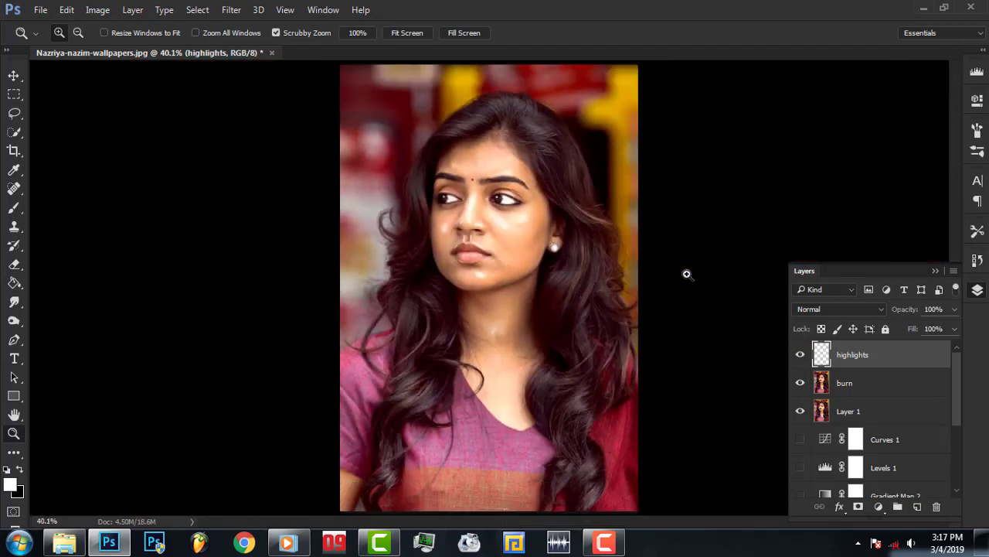
Toggle the highlights layer's visibility to compare it, with the Eraser selected.
left_click(801, 357)
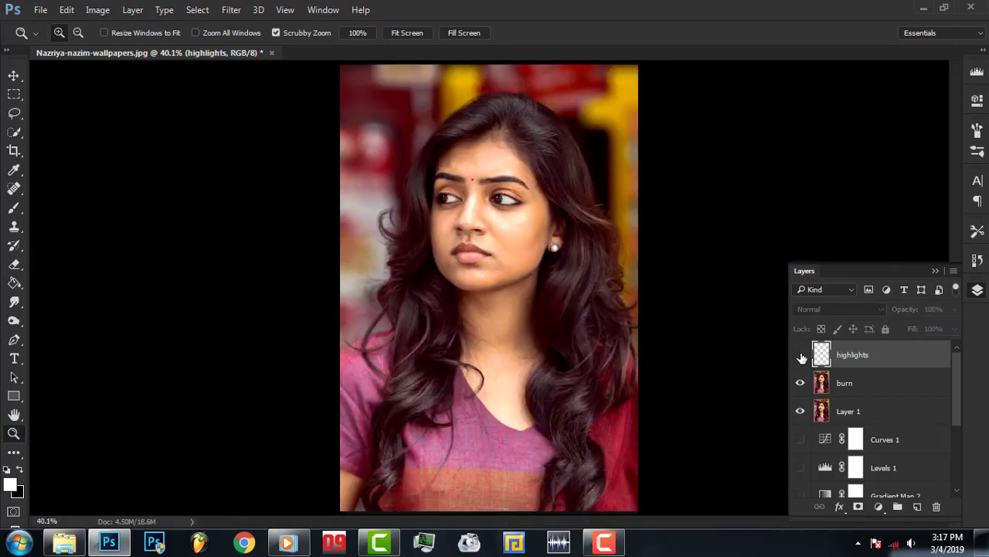
left_click(800, 357)
left_click(14, 264)
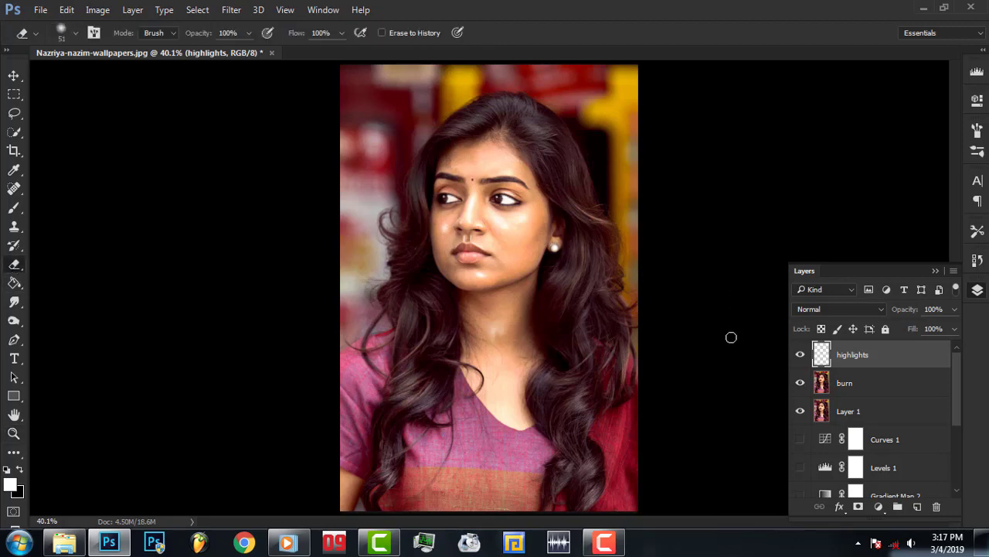
left_click(801, 354)
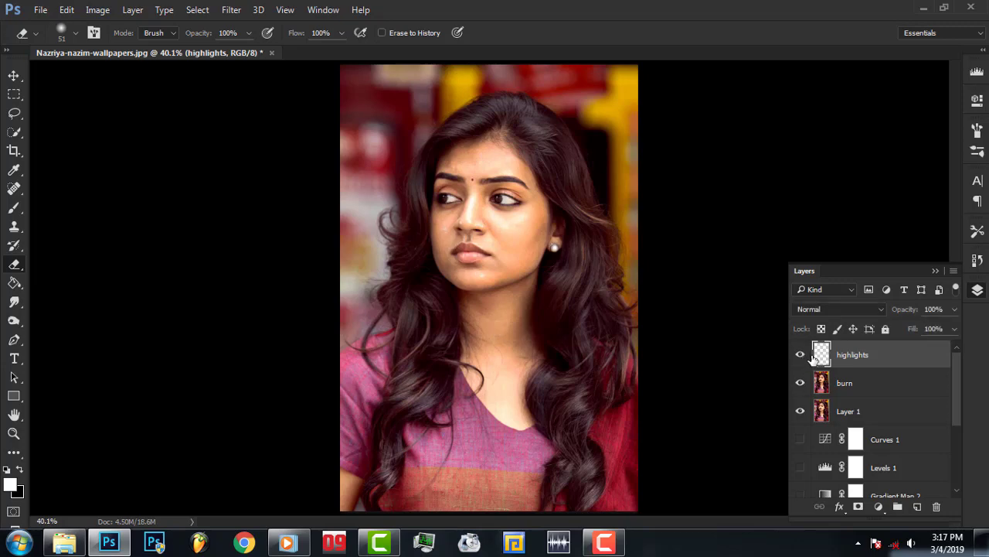
left_click(801, 355)
Duplicate highlights at 50% opacity and add a new empty Layer 2 on top.
mouse_move(926, 361)
left_mouse_down()
mouse_move(909, 403)
mouse_move(912, 495)
left_mouse_up()
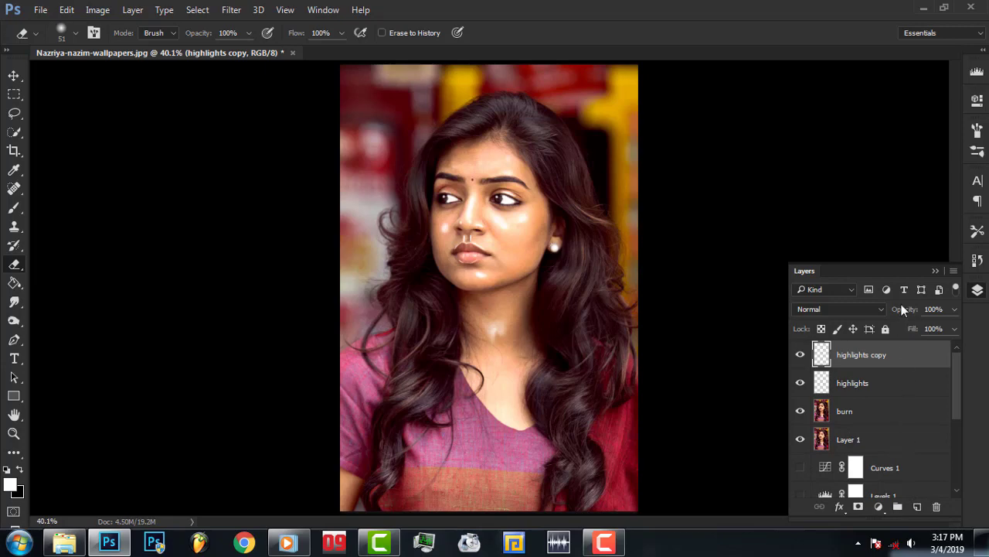
left_click_drag(901, 309, 905, 311)
left_click(800, 357)
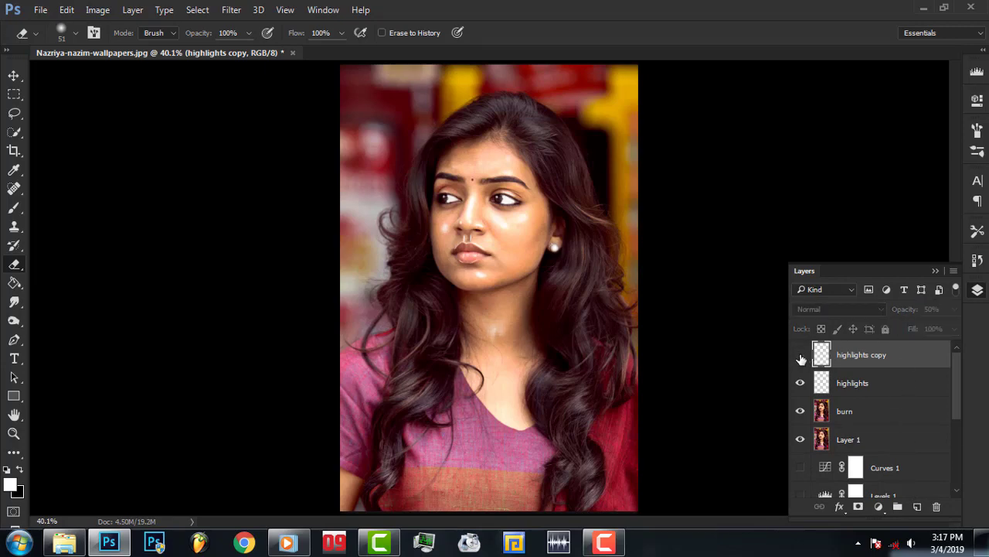
left_click(802, 356)
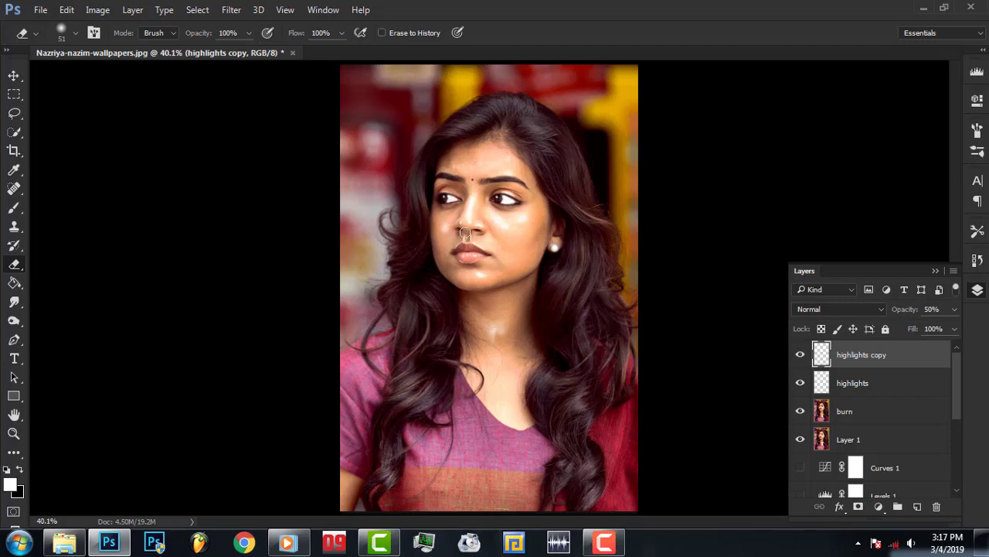
left_click(844, 379)
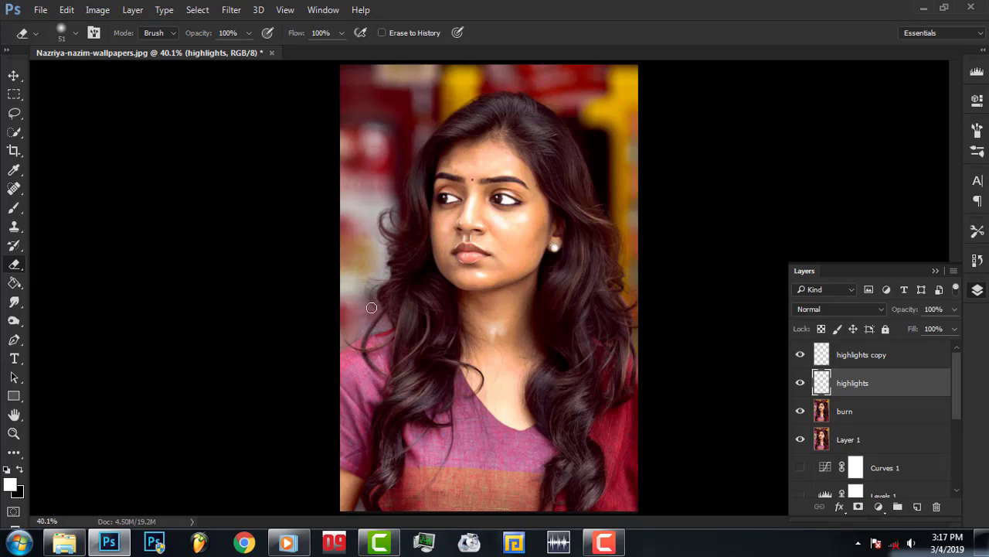
left_click(878, 361)
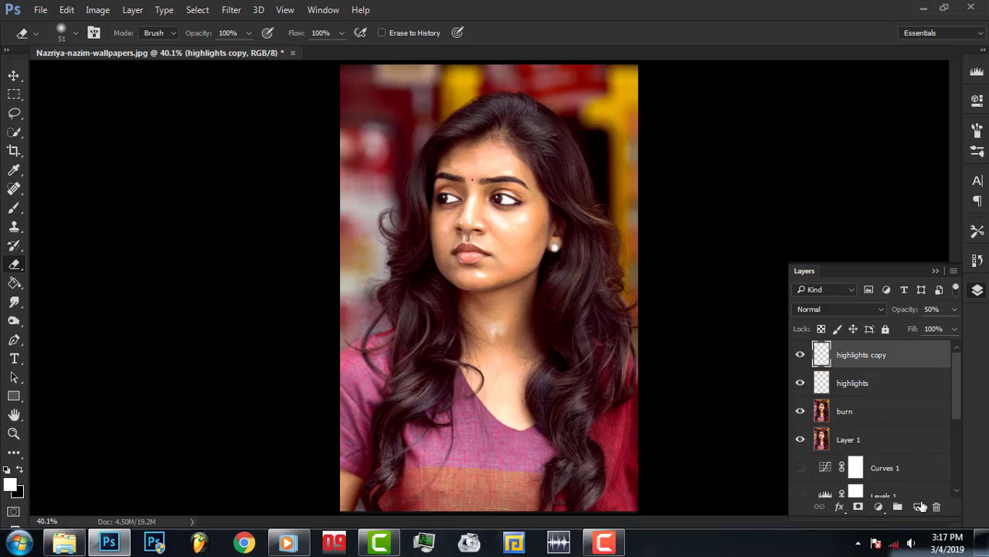
left_click(917, 506)
Stamp the visible merged portrait into Layer 2 with Image > Apply Image.
left_click(98, 9)
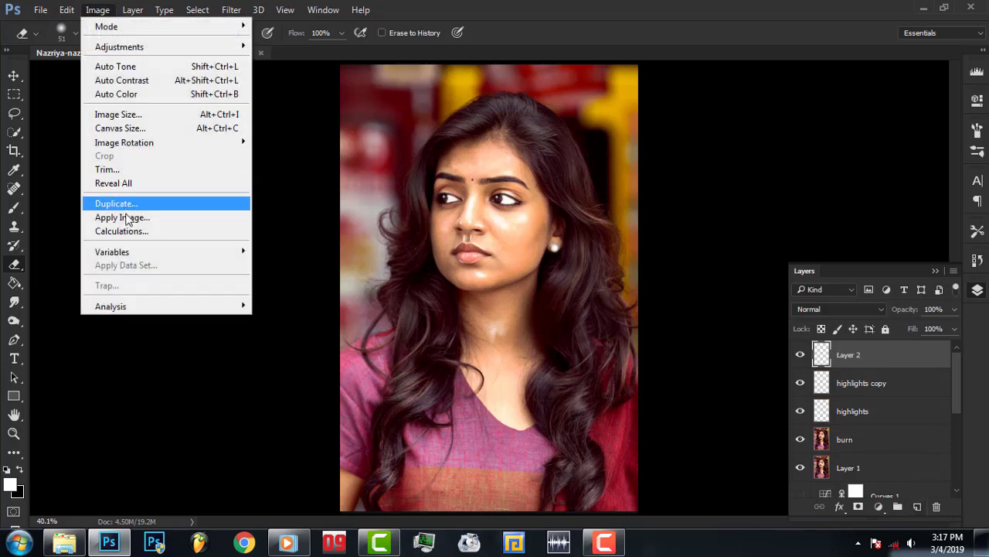
left_click(163, 212)
key("Return")
key("e")
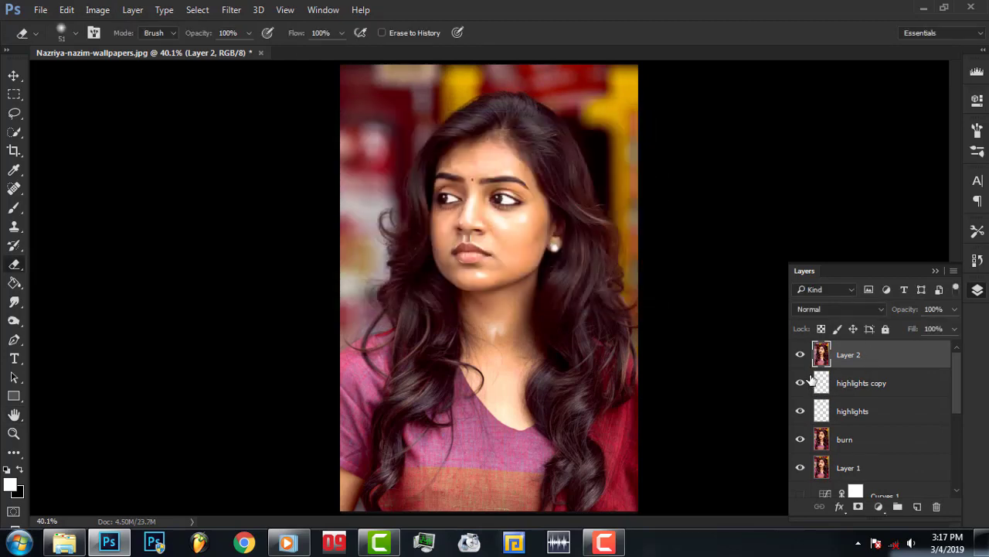
Toggle Layer 2 and the layers beneath to compare, hiding the highlights layers and restoring burn.
left_click(801, 356)
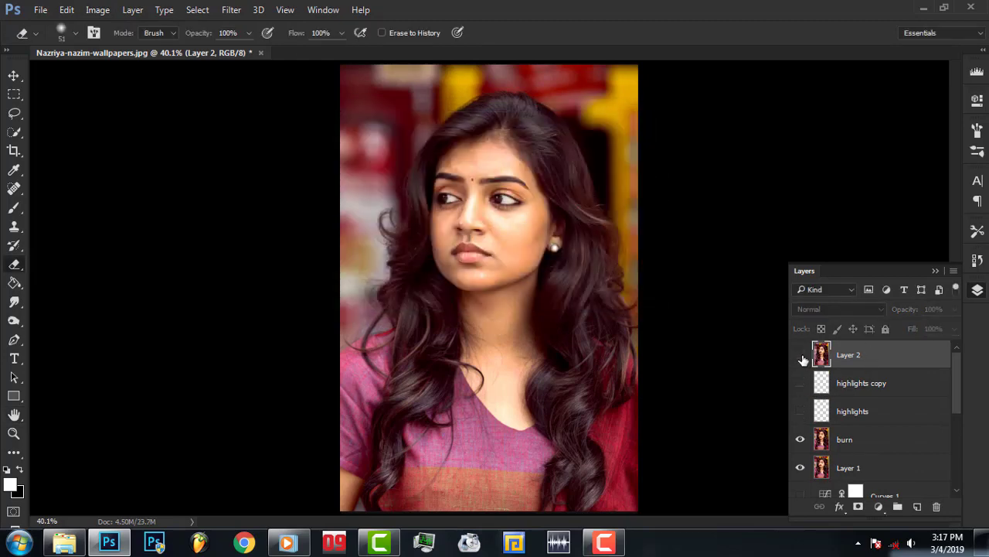
left_click(801, 356)
left_click(802, 356)
left_click(801, 357)
left_click(801, 357)
left_click(802, 356)
left_click(802, 356)
left_click(801, 356)
left_click(801, 355)
left_click(802, 356)
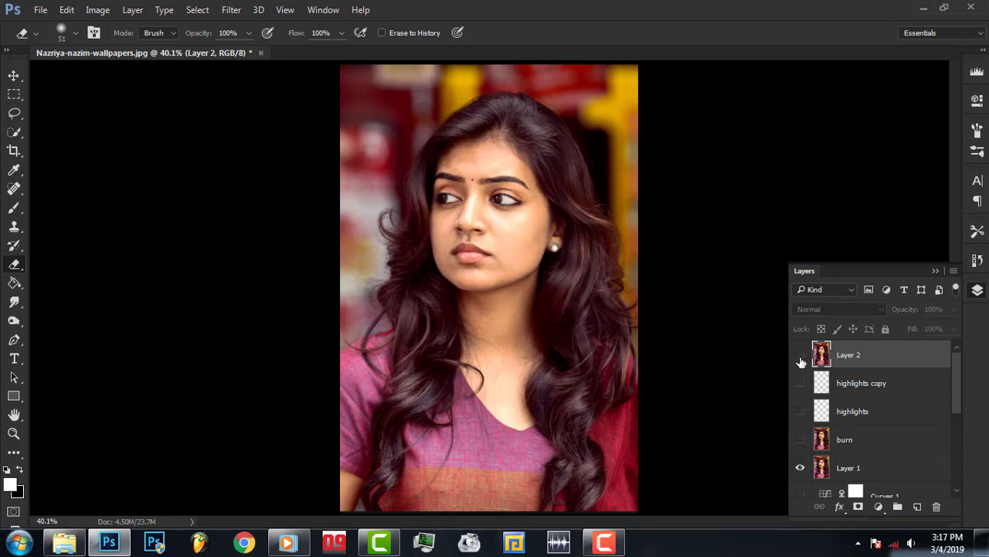
left_click(802, 357)
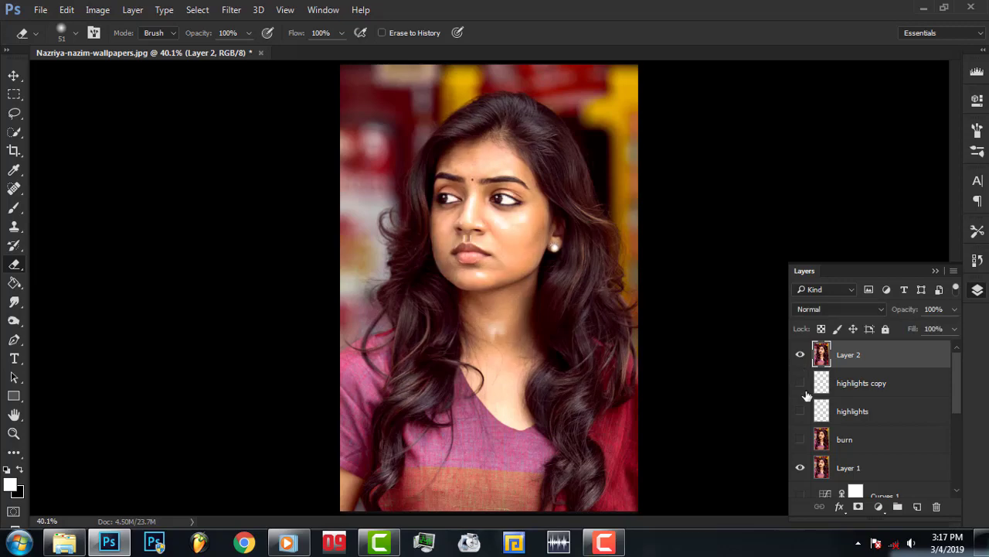
left_click(800, 439)
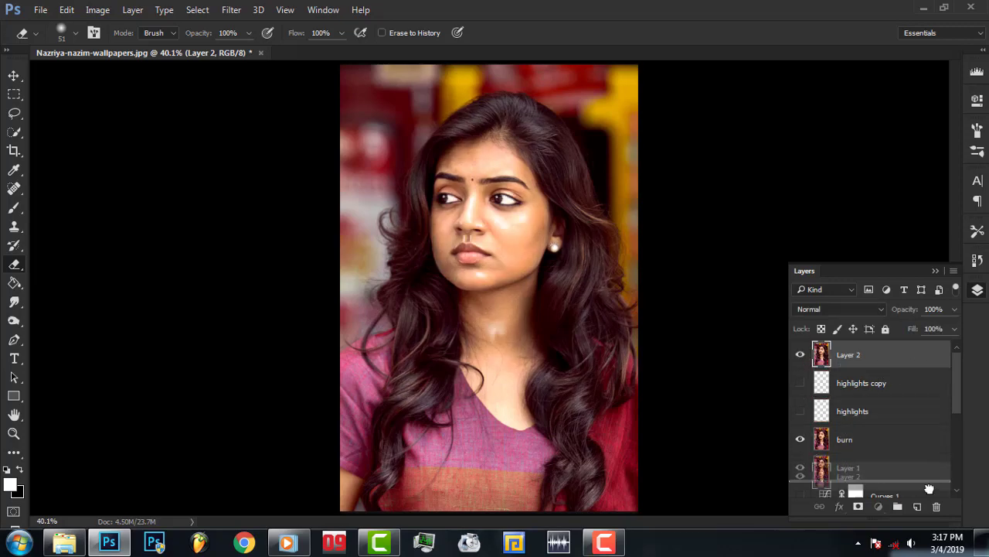
Duplicate Layer 2 and select the Dodge Tool at 32% exposure.
left_click_drag(912, 364, 917, 506)
left_click(16, 321)
right_click(17, 320)
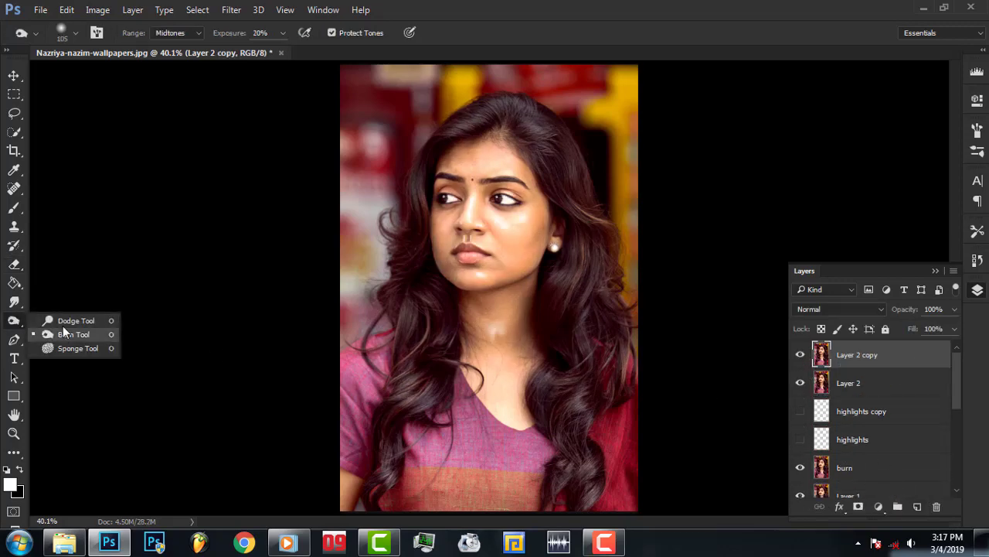
left_click(86, 321)
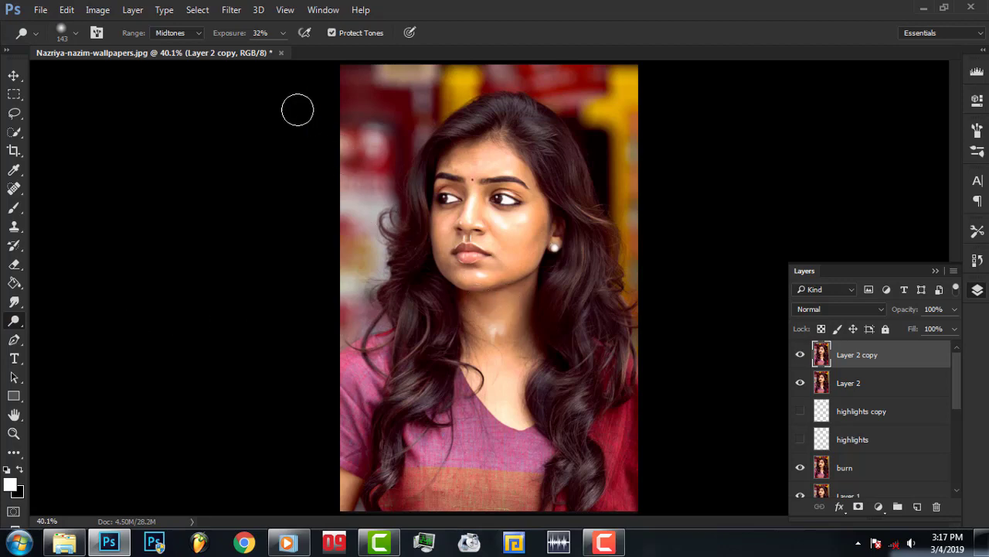
left_click(260, 32)
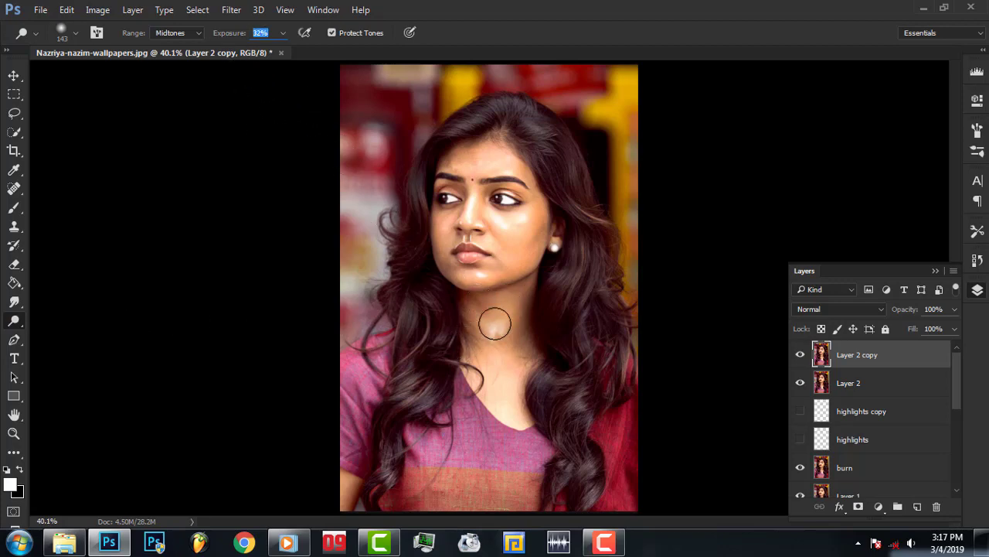
Dodge the neck and shirt on the copy, then shrink the brush to 48 px.
left_click_drag(495, 323, 493, 344)
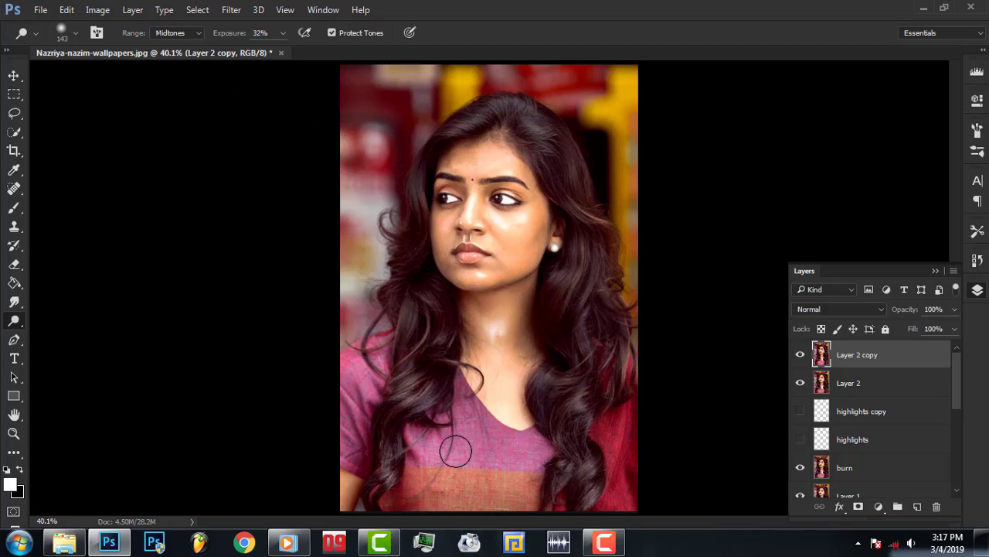
left_click_drag(453, 449, 461, 444)
right_click(492, 430)
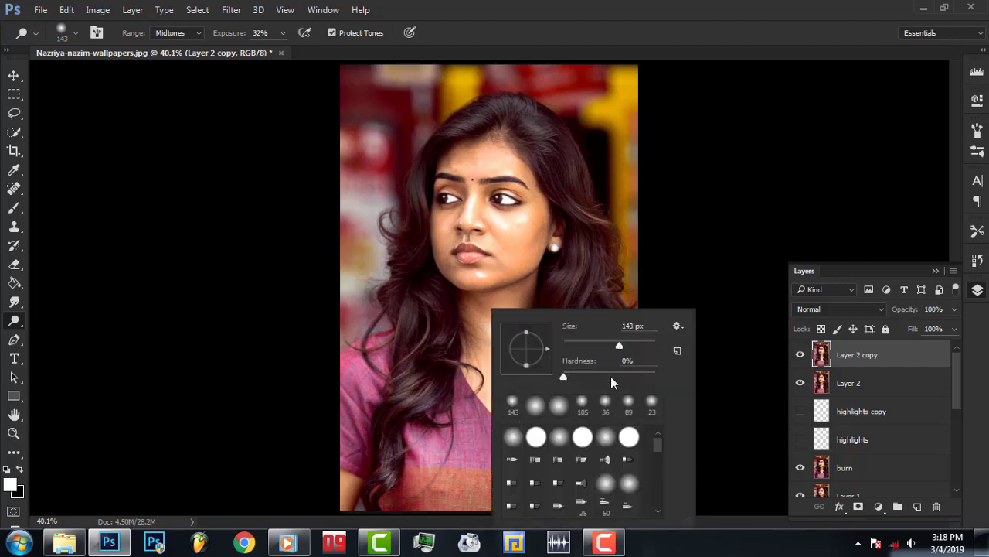
key("Return")
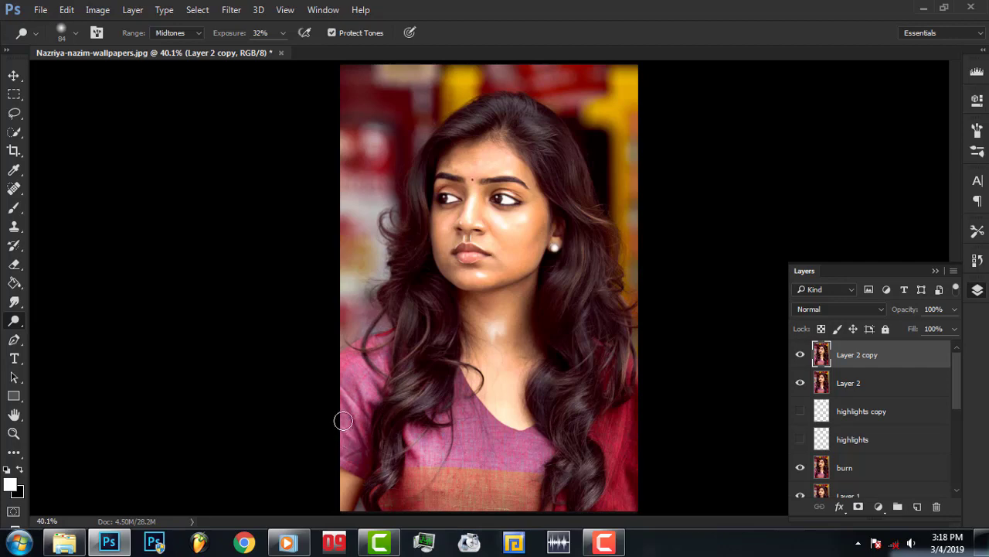
left_click_drag(453, 457, 462, 463)
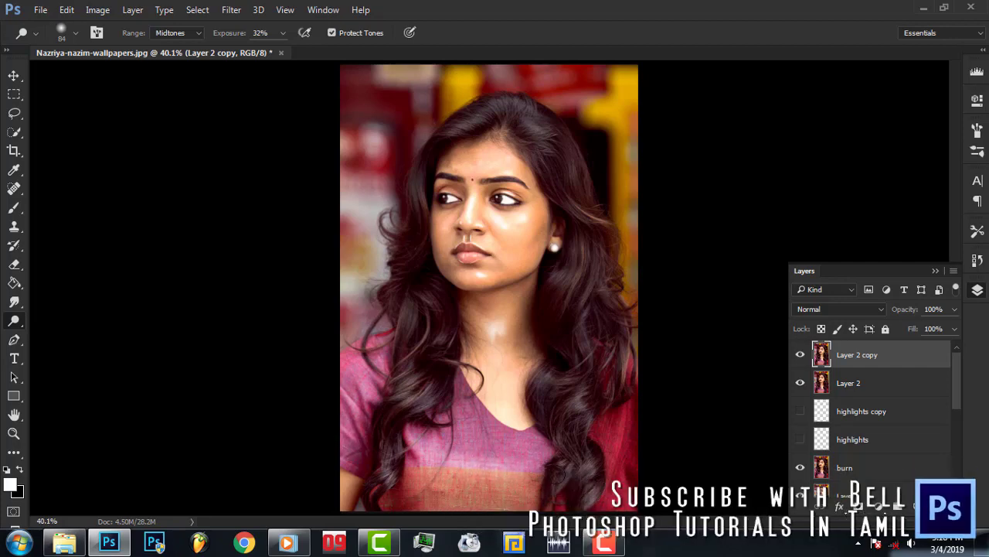
right_click(630, 357)
left_click_drag(735, 343, 727, 345)
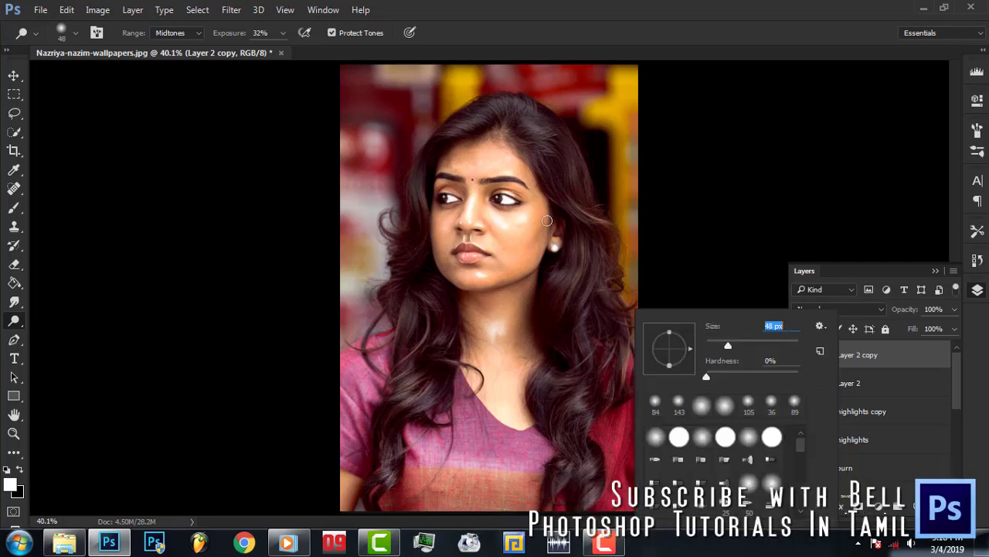
key("Return")
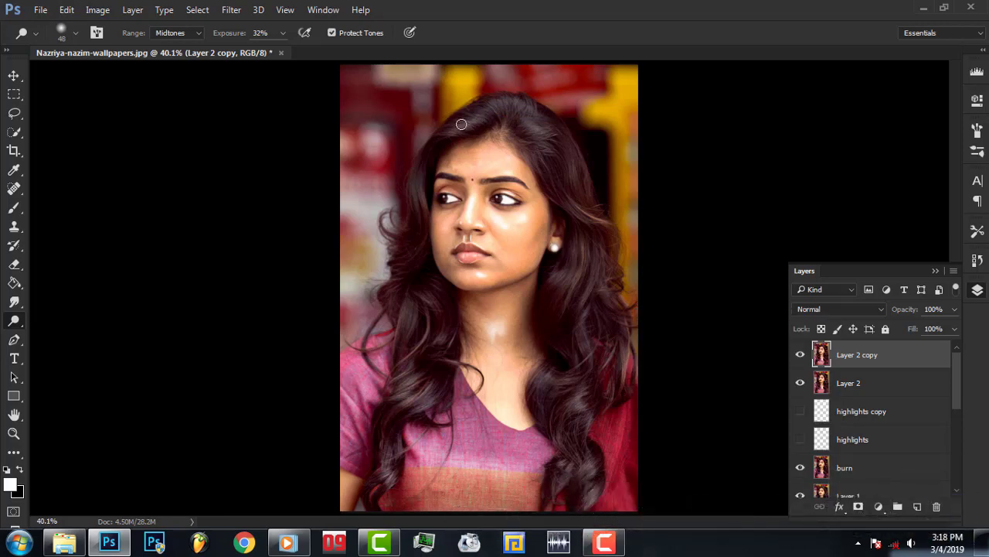
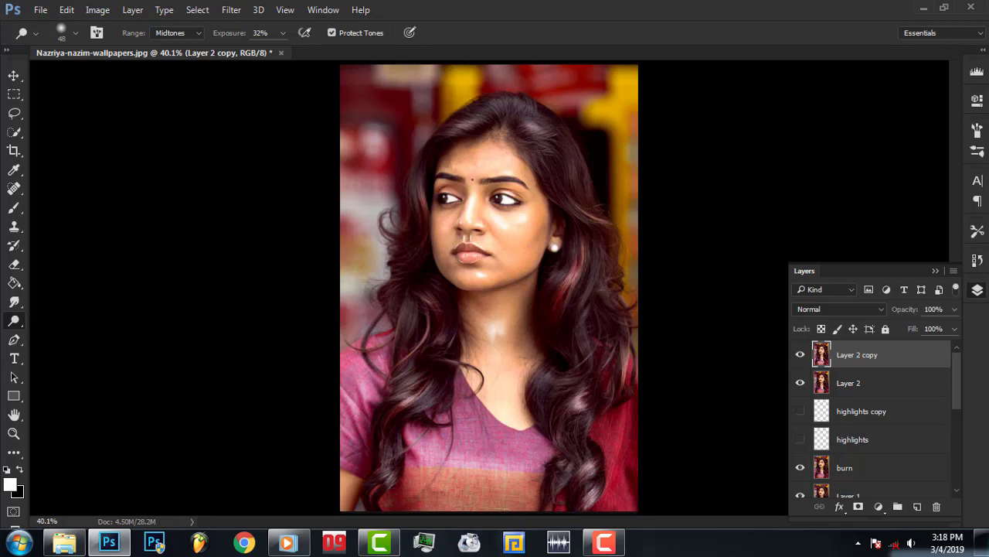
Toggle Layer 2 copy and hide Layer 2 to compare the retouching against the original.
left_click(798, 356)
left_click(798, 356)
left_click(799, 356)
left_click(798, 356)
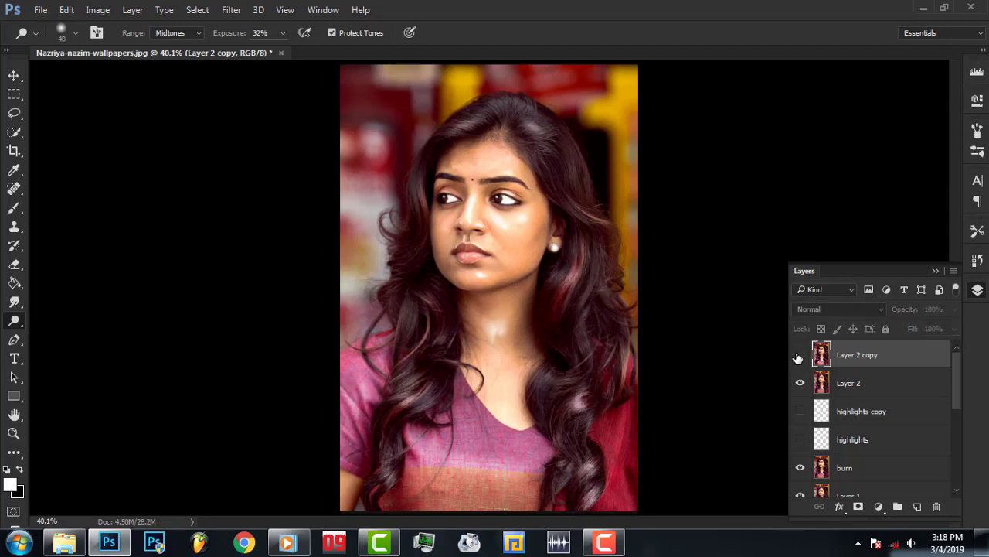
left_click(798, 357)
left_click(798, 356)
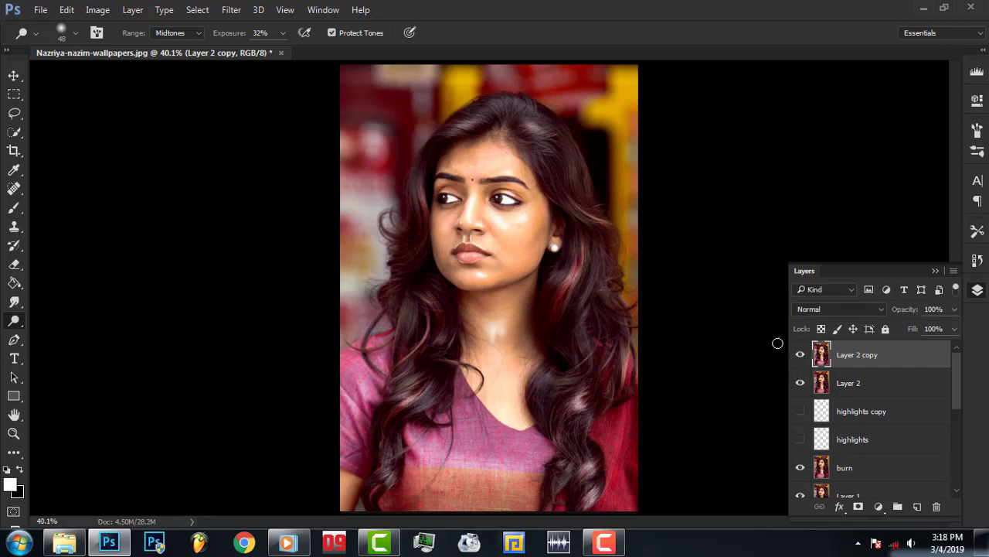
left_click(800, 384)
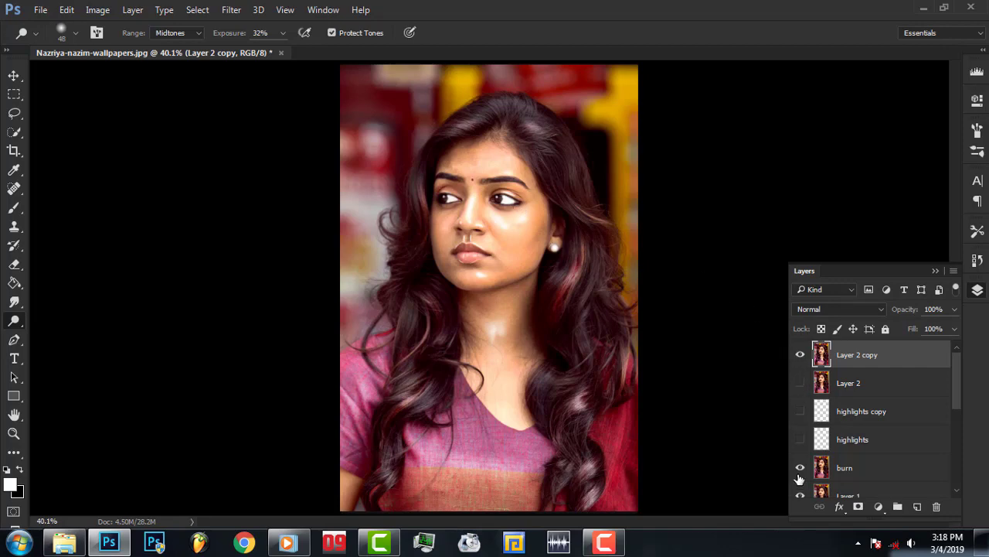
left_click(800, 356)
left_click(800, 356)
left_click(800, 356)
left_click(800, 357)
left_click(800, 356)
left_click(800, 356)
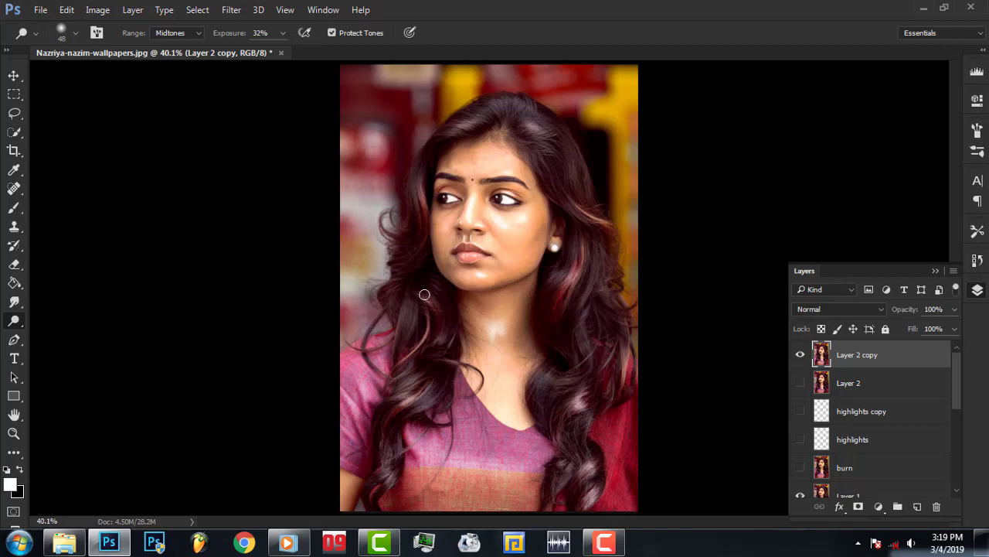
Flash Layer 2 copy on and off to compare the neck highlight, leaving it hidden.
left_click(800, 354)
left_click(800, 354)
left_click(800, 354)
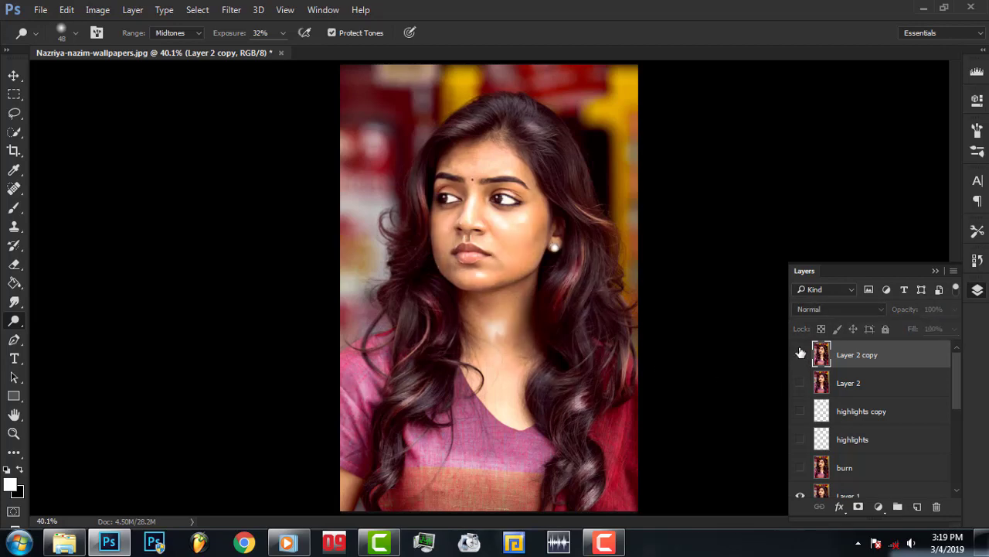
left_click(800, 354)
left_click(800, 354)
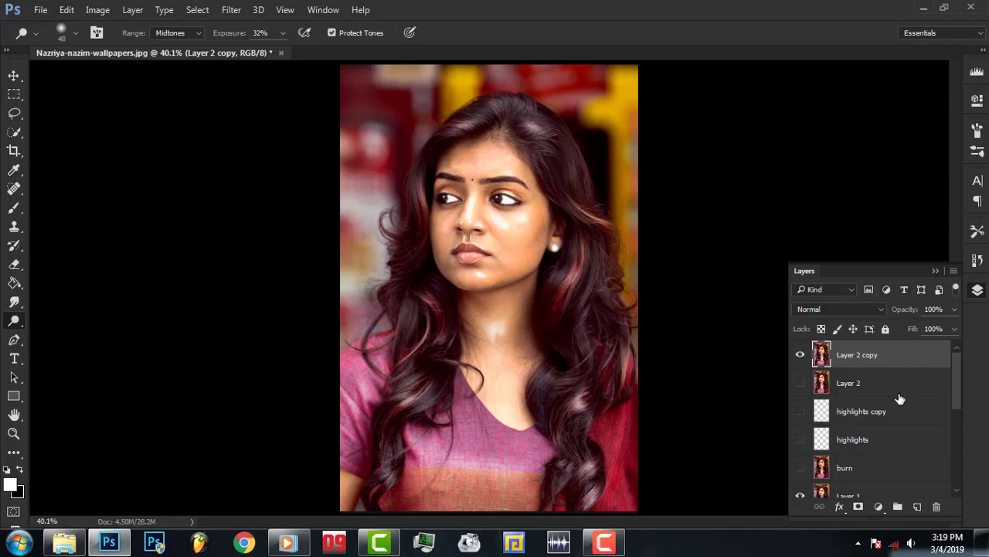
left_click(800, 354)
left_click(800, 354)
left_click(800, 354)
left_click(800, 355)
left_click(800, 356)
left_click(800, 355)
left_click(800, 356)
left_click(804, 359)
left_click(804, 359)
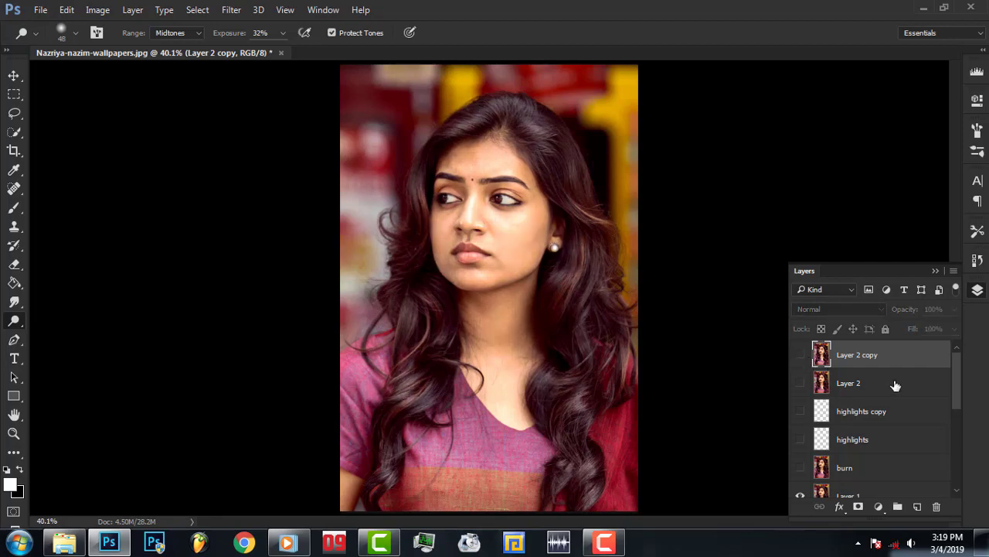
Duplicate Layer 2 copy as a new top layer and hide the original copy.
left_click(804, 355)
left_click_drag(917, 364, 918, 507)
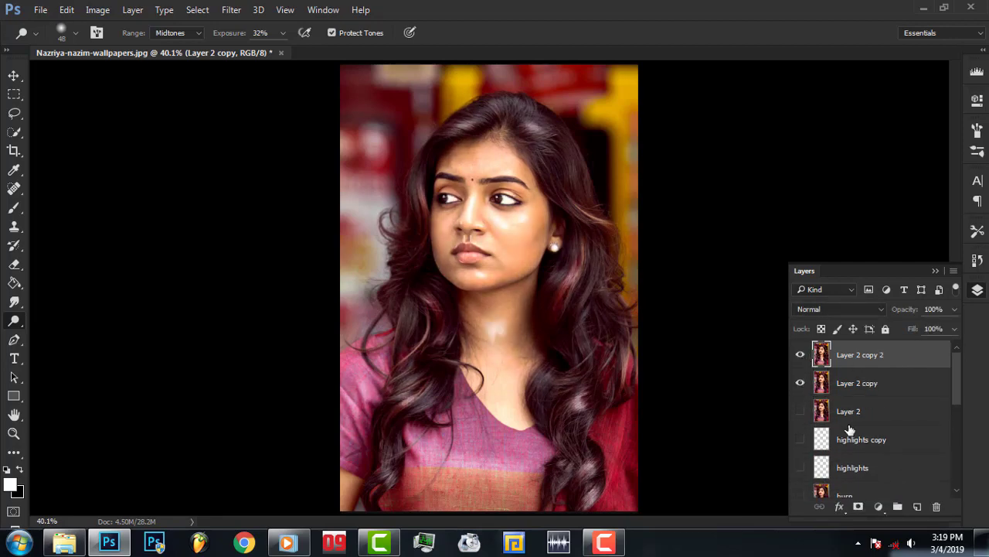
left_click(801, 382)
Apply Unsharp Mask at amount 100%, radius 2.2 pixels, threshold 0 to the new layer.
left_click(232, 9)
mouse_move(246, 253)
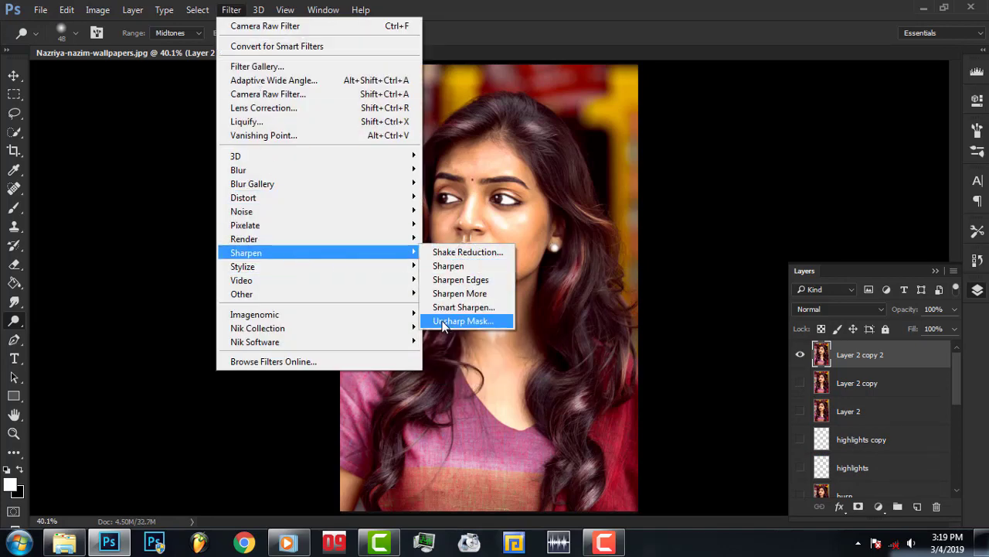
left_click(464, 320)
left_click_drag(722, 206, 766, 273)
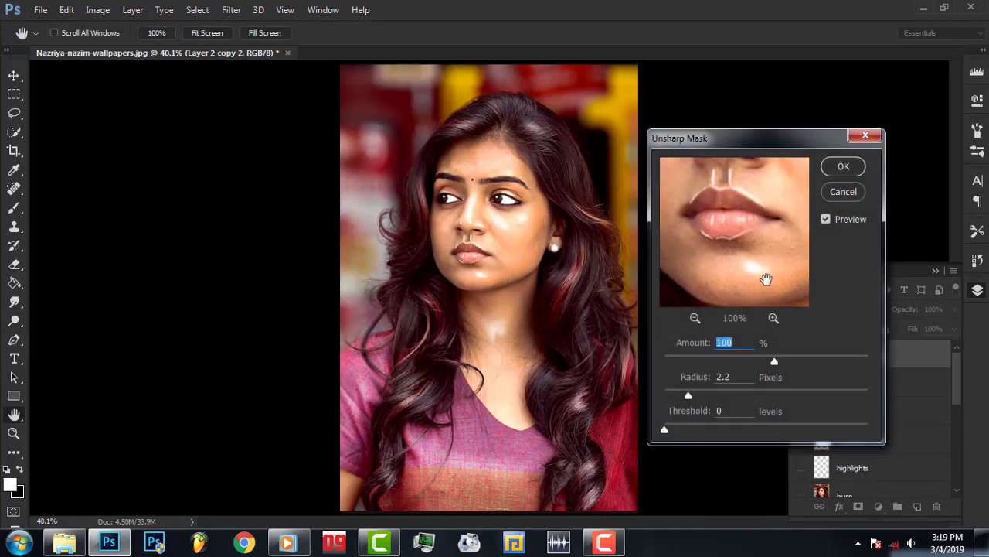
left_click(694, 320)
triple_click(694, 319)
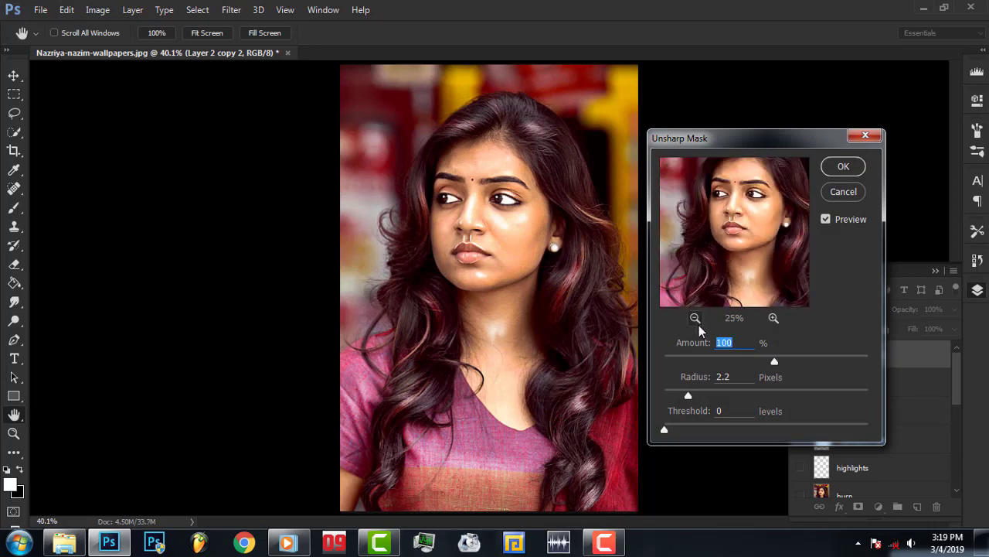
left_click(695, 318)
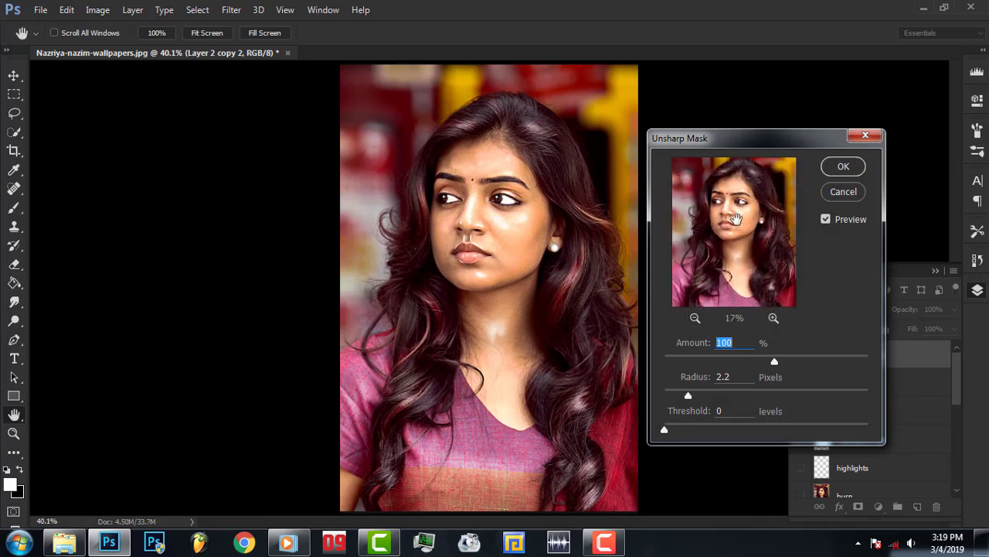
left_click(774, 318)
left_click_drag(754, 223, 755, 255)
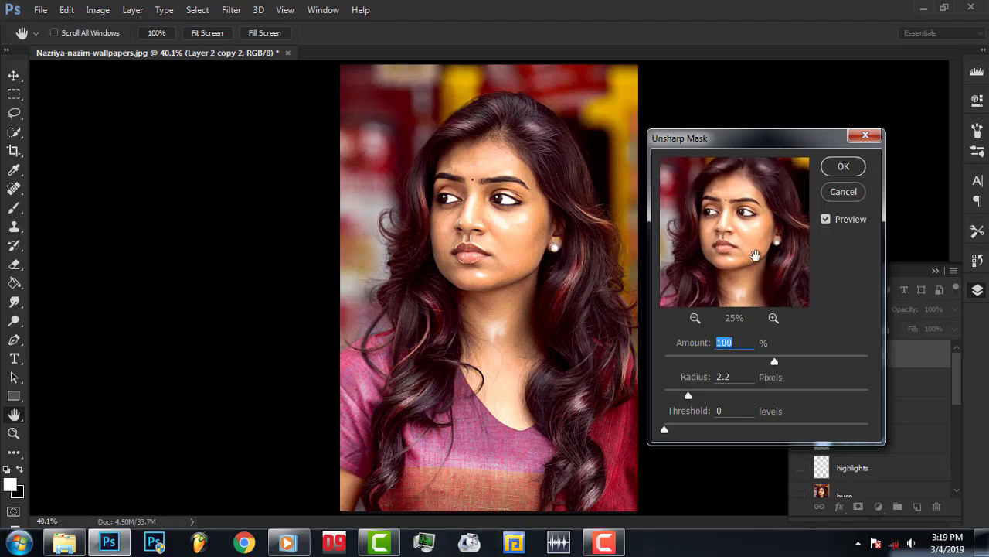
left_click(843, 166)
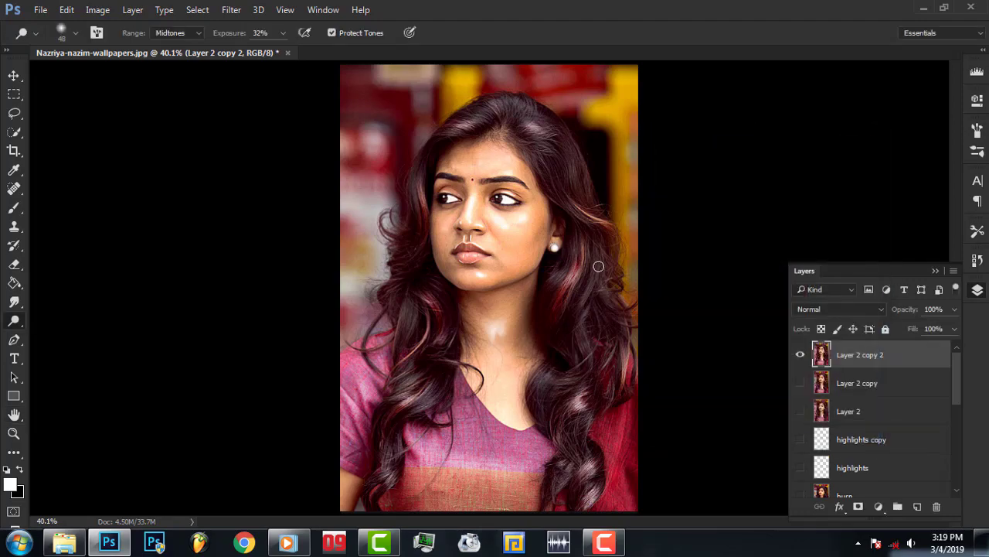
Zoom in on the lips and chin and add a new empty layer on top.
key("z")
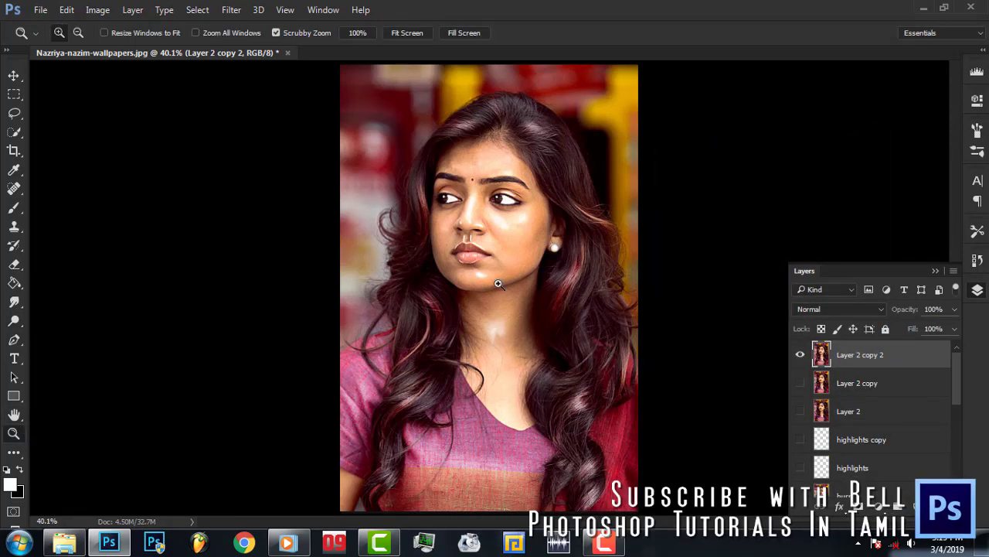
left_click_drag(473, 266, 534, 270)
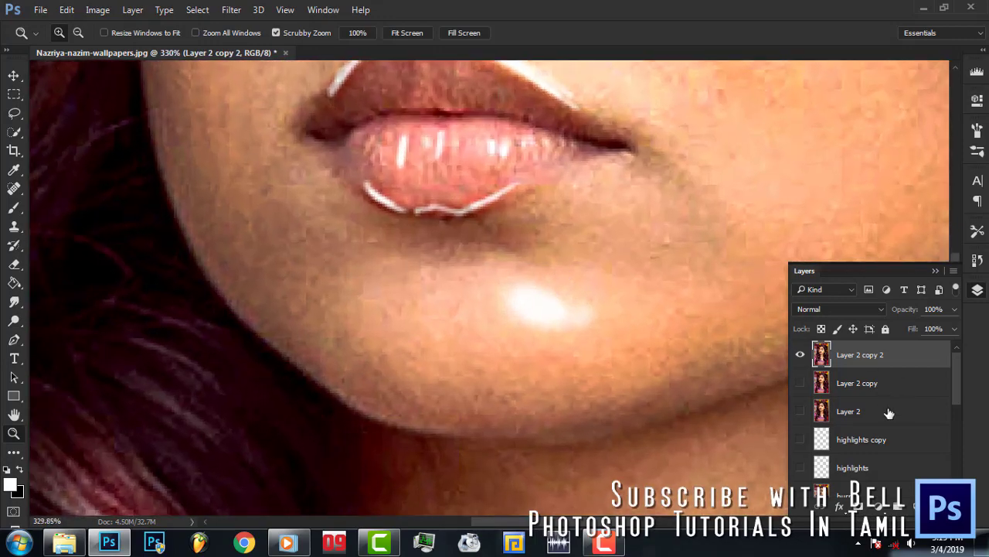
left_click(918, 506)
Set up the Smudge tool with the 482 brush preset, a small size and lower strength.
left_click(14, 302)
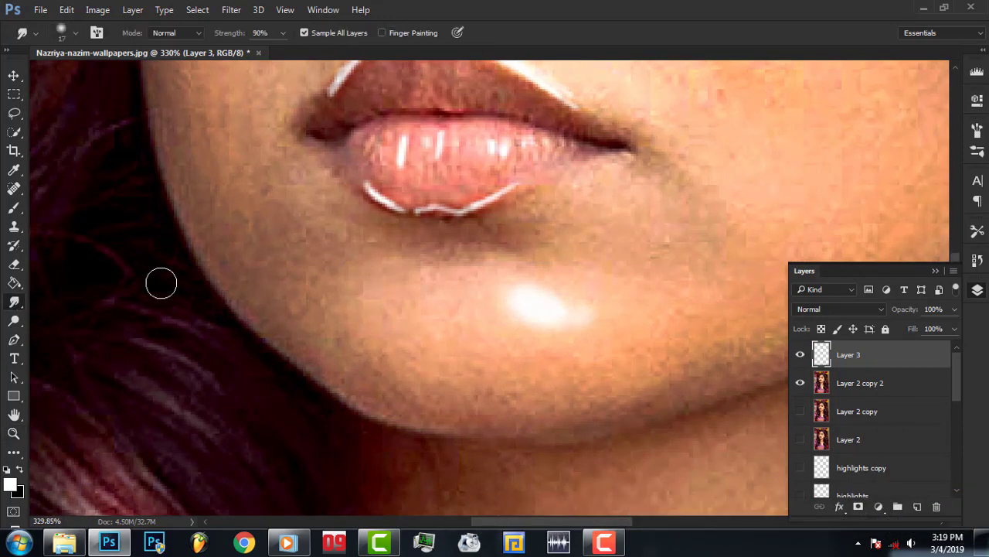
right_click(473, 261)
mouse_move(588, 370)
left_mouse_down()
mouse_move(592, 423)
mouse_move(589, 406)
left_mouse_up()
left_click(565, 387)
left_click(516, 266)
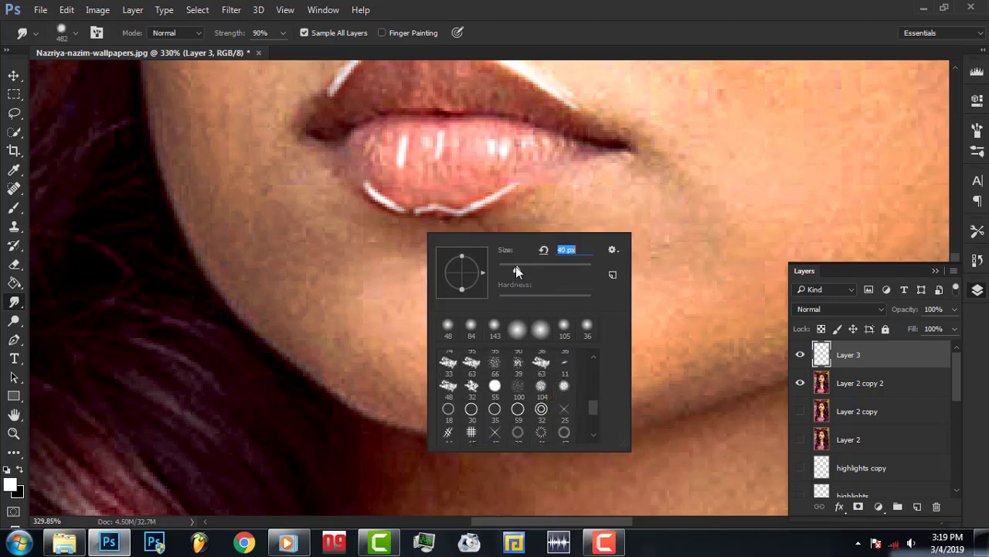
left_click_drag(232, 32, 203, 33)
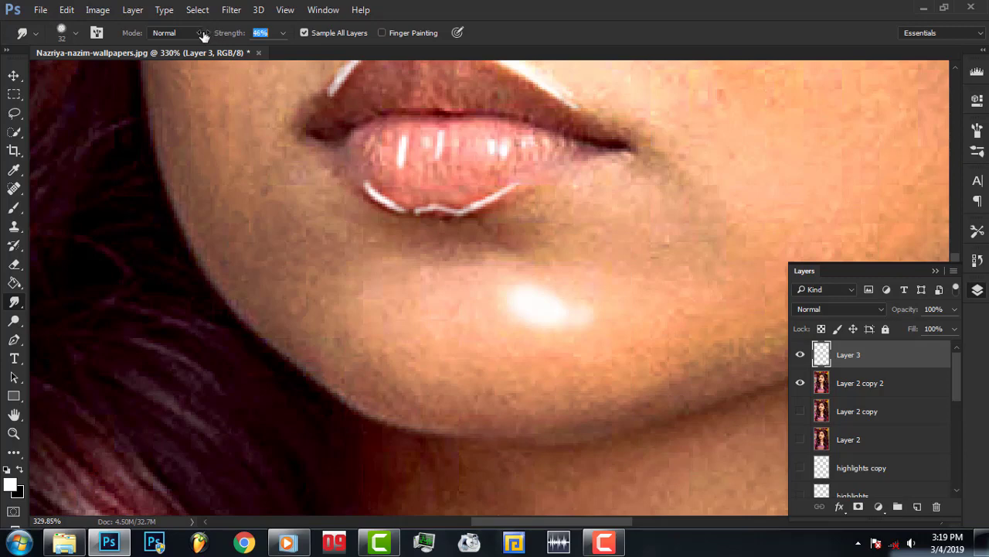
right_click(501, 234)
left_click_drag(603, 277, 606, 278)
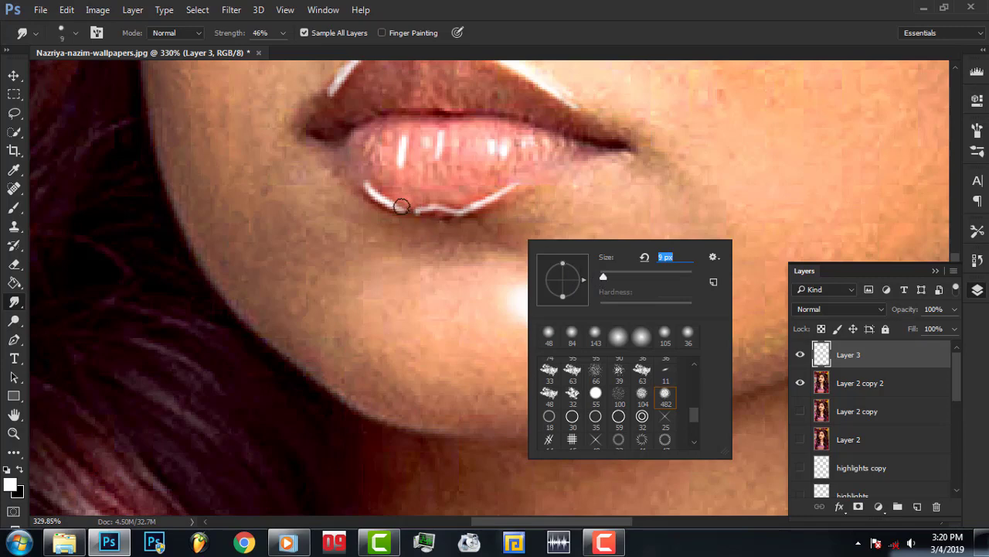
left_click(399, 207)
Smudge the white line along the lower lip edge, then zoom back in on the lips.
mouse_move(388, 202)
left_mouse_down()
mouse_move(473, 208)
mouse_move(512, 184)
mouse_move(453, 214)
mouse_move(390, 205)
mouse_move(355, 184)
mouse_move(452, 213)
mouse_move(524, 180)
mouse_move(461, 211)
mouse_move(451, 211)
mouse_move(503, 189)
mouse_move(466, 212)
mouse_move(406, 211)
mouse_move(328, 176)
left_mouse_up()
left_click(14, 433)
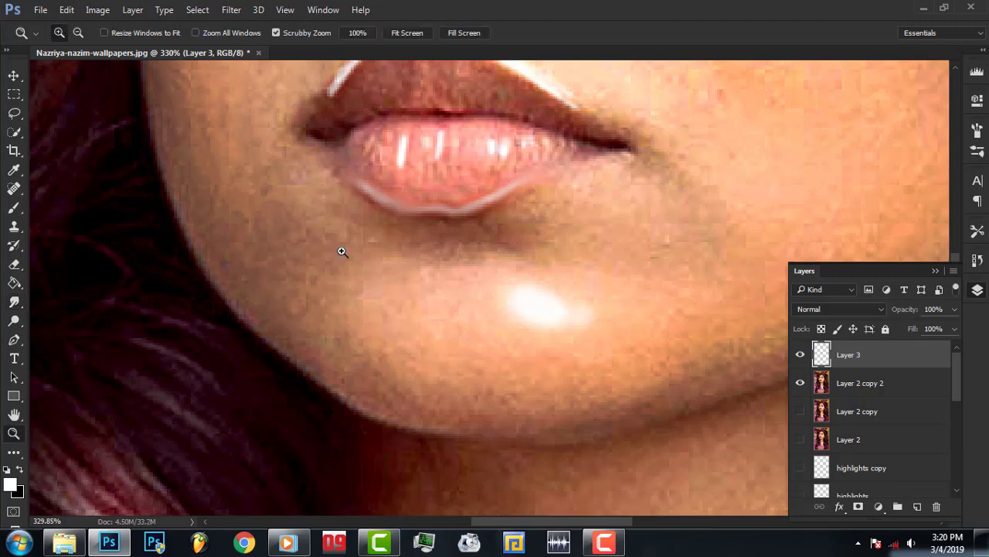
right_click(340, 252)
left_click(345, 263)
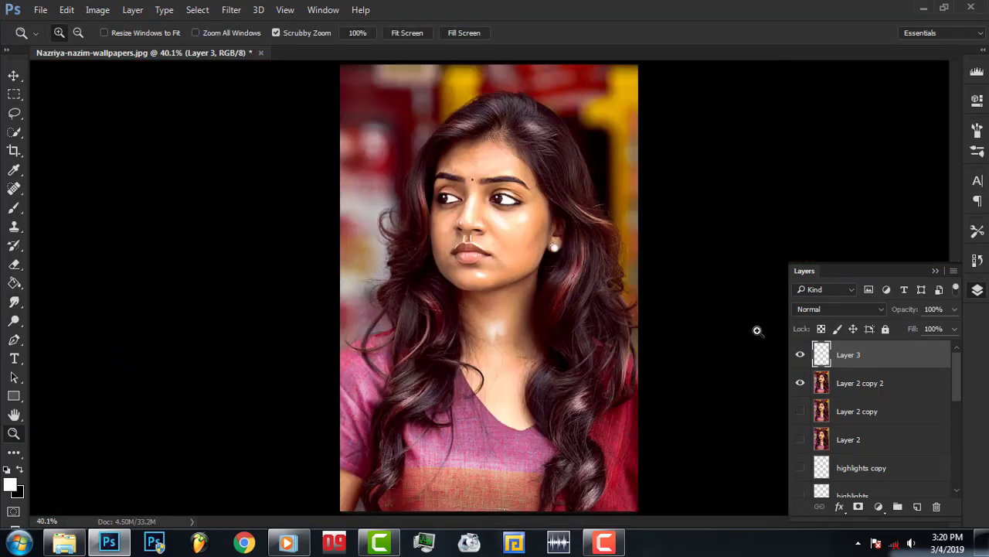
left_click_drag(480, 250, 541, 265)
Smudge away the white line on the upper lip's left outline and fit the image on screen.
left_click(14, 265)
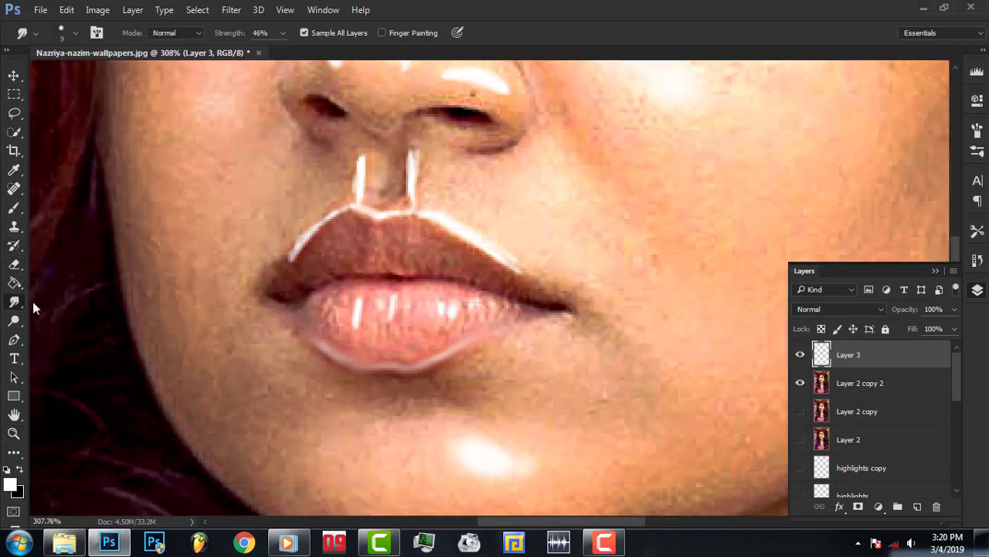
right_click(498, 232)
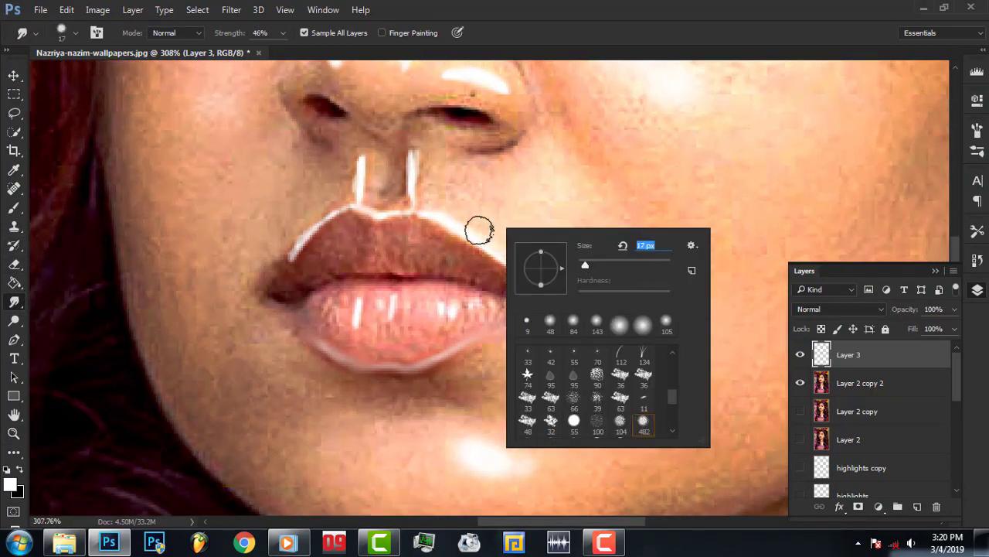
left_click(470, 224)
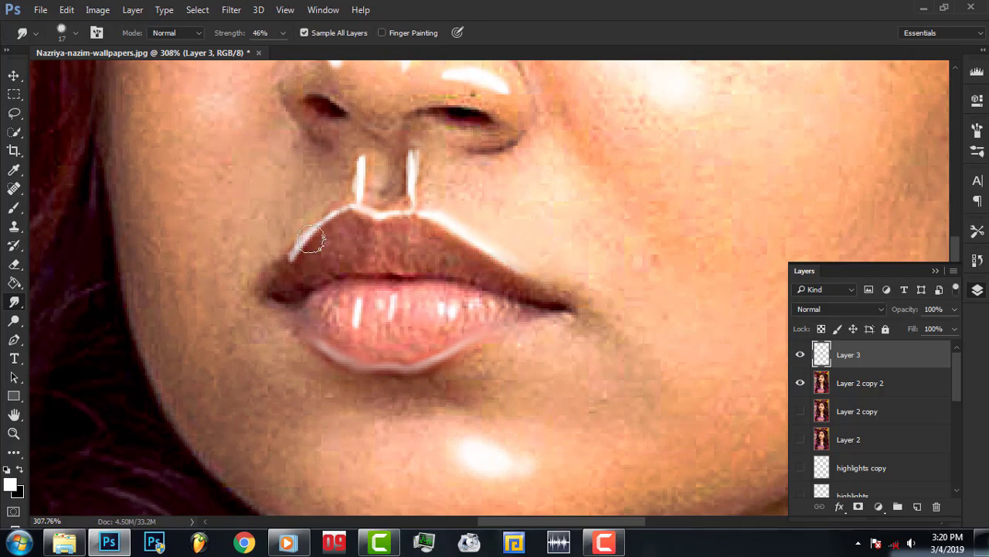
mouse_move(287, 255)
left_mouse_down()
mouse_move(309, 230)
mouse_move(283, 234)
mouse_move(329, 214)
mouse_move(393, 214)
mouse_move(412, 177)
left_mouse_up()
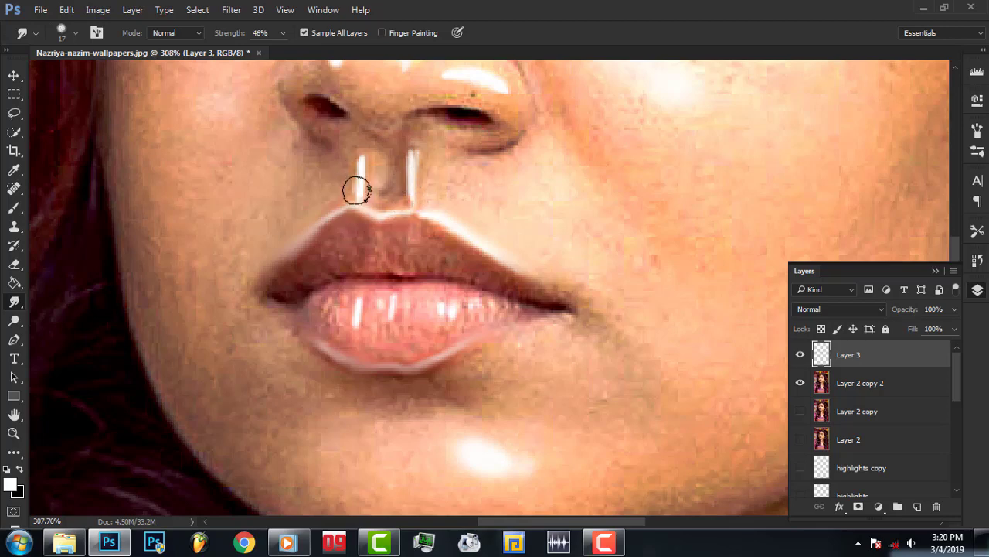
left_click(14, 432)
key("ctrl+0")
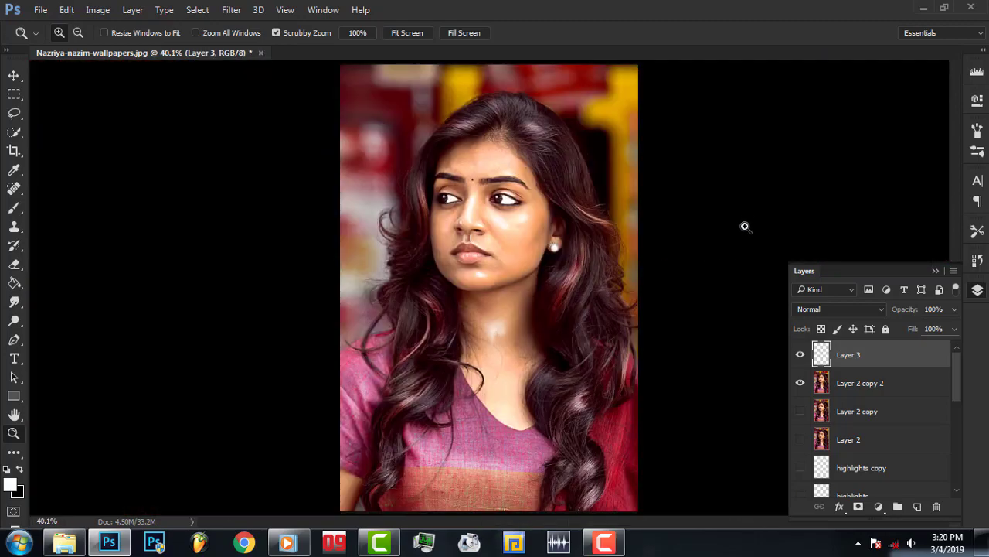
Compare Layer 3 on and off, Merge Down into Layer 2 copy 2, and hide Layer 1.
left_click(801, 355)
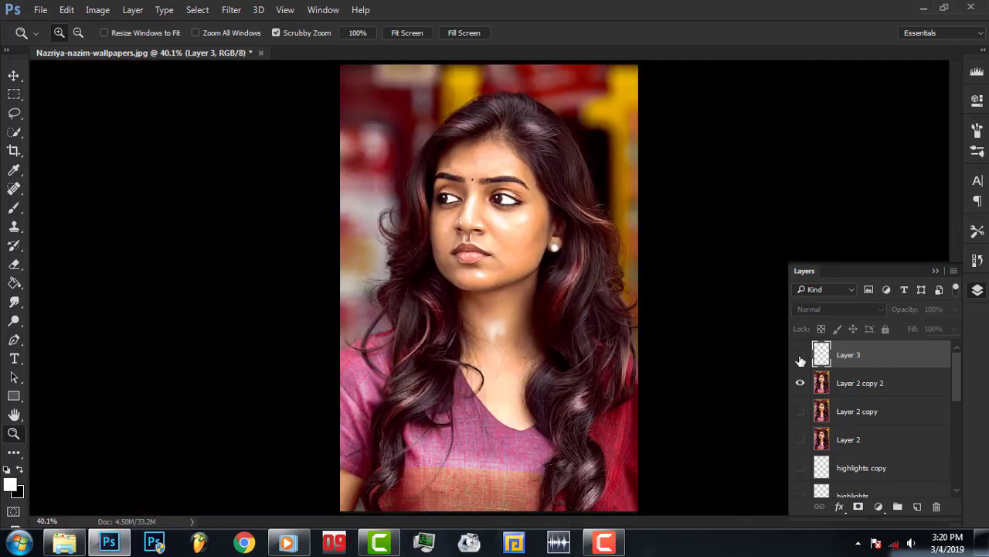
left_click(801, 356)
right_click(872, 360)
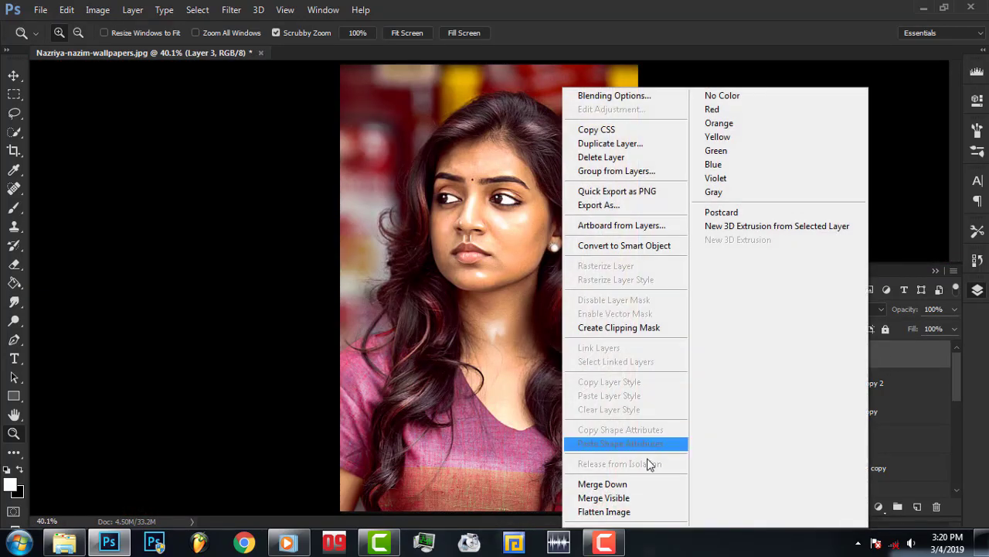
left_click(624, 484)
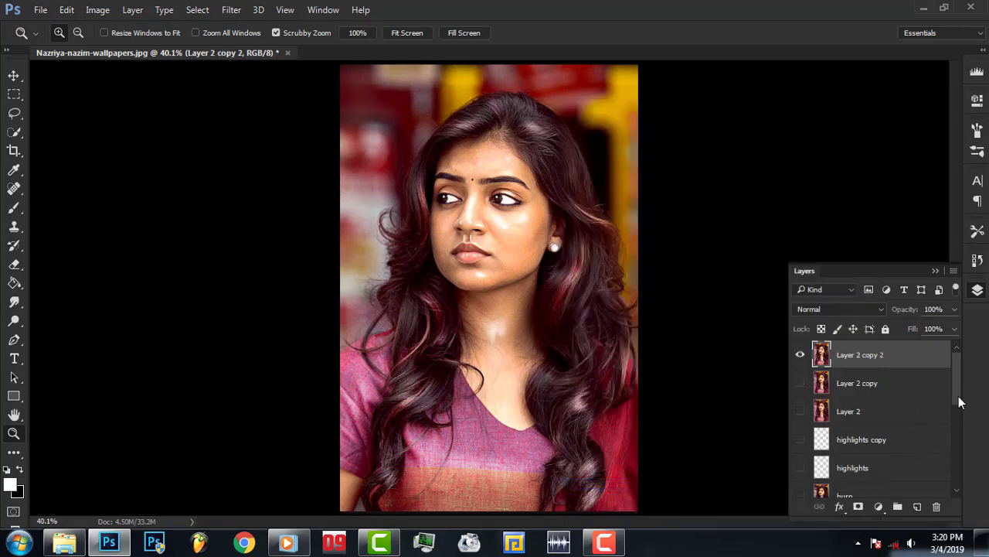
left_click_drag(958, 402, 953, 442)
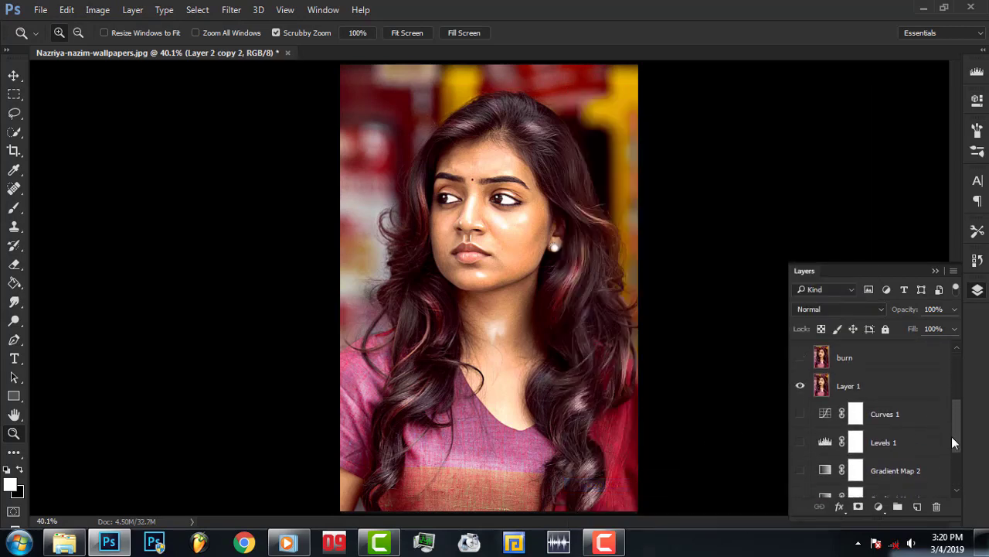
left_click(801, 386)
Toggle Layer 2 copy 2 repeatedly for a before/after, leaving it hidden.
left_click_drag(957, 433, 950, 356)
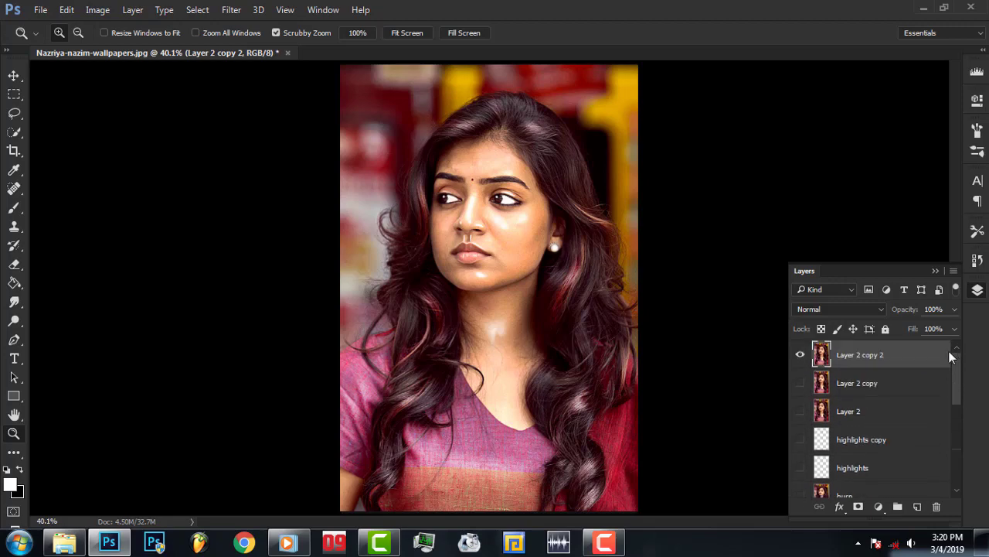
left_click(800, 356)
left_click(799, 356)
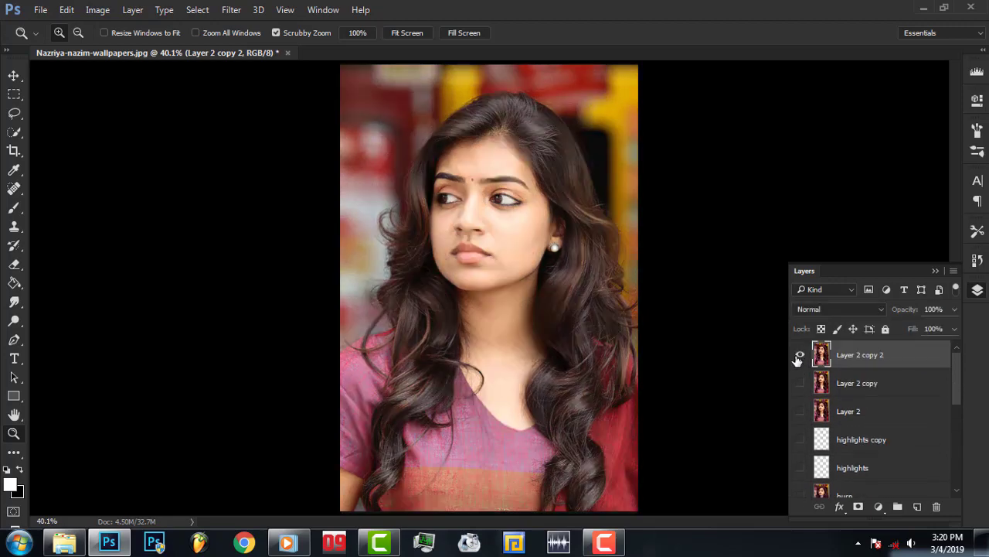
left_click(798, 356)
left_click(798, 355)
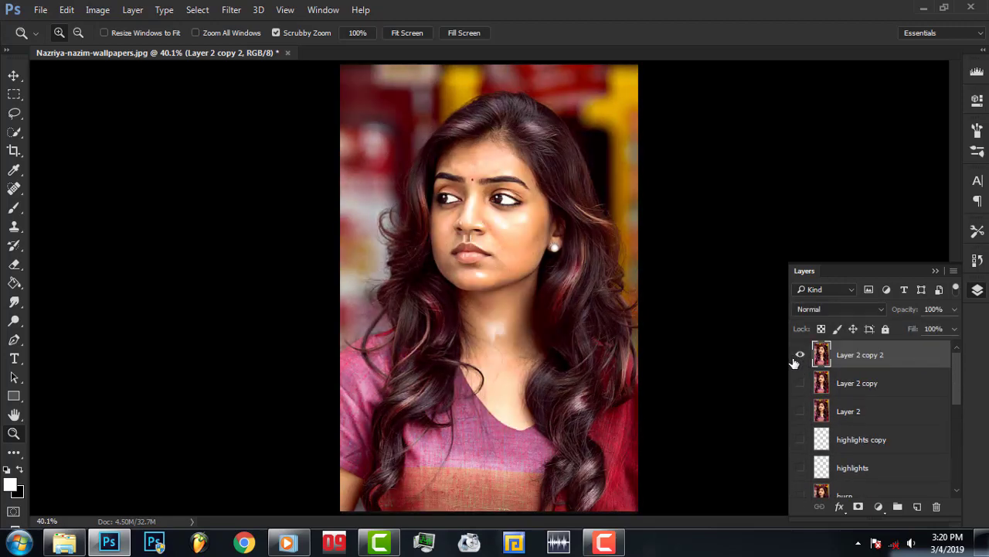
left_click(799, 357)
left_click(799, 357)
left_click(799, 357)
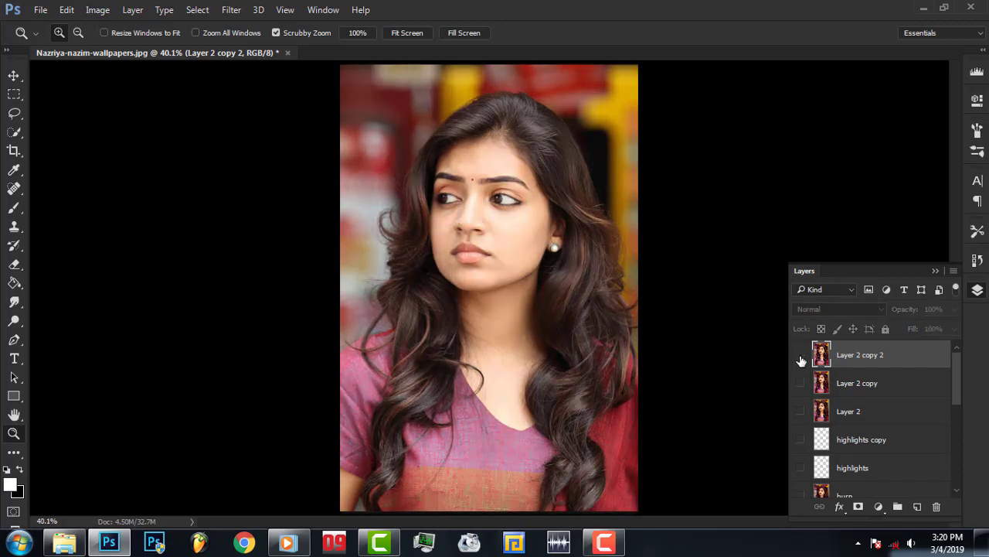
left_click(800, 357)
left_click(800, 357)
left_click(800, 357)
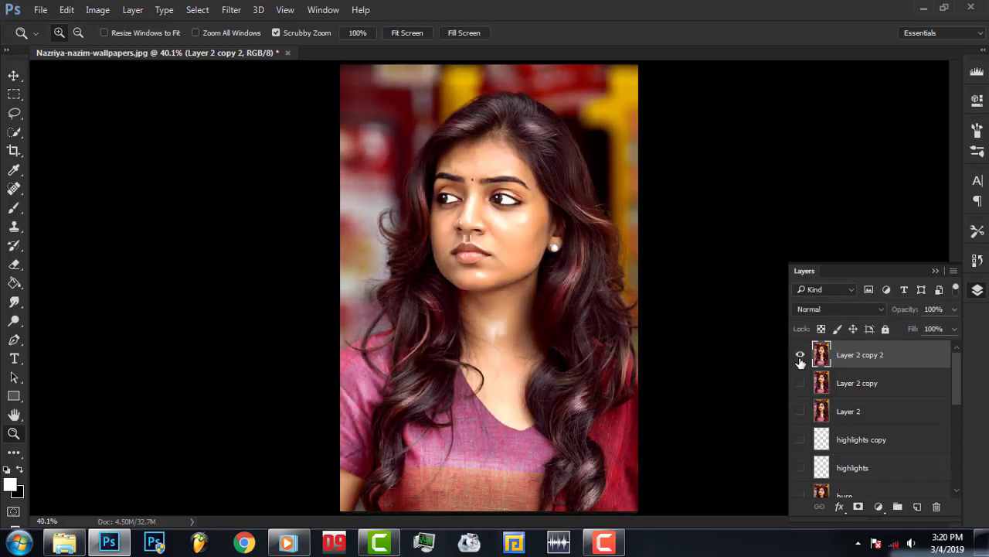
left_click(800, 357)
Show Background copy, Color Balance 1, Gradient Map 1, Levels 1, Curves 1, Layer 1, burn and highlights.
left_click_drag(957, 392, 897, 480)
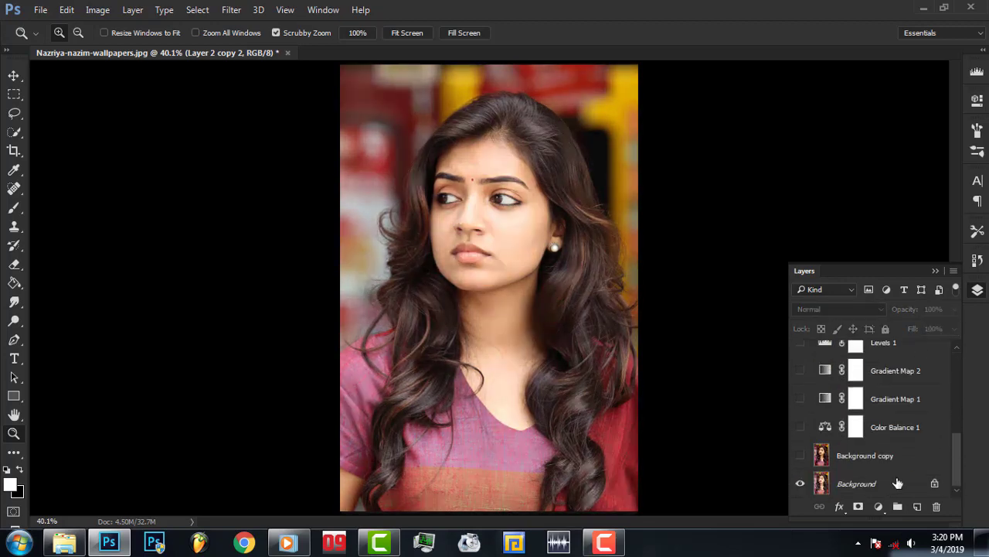
left_click(800, 455)
left_click(800, 426)
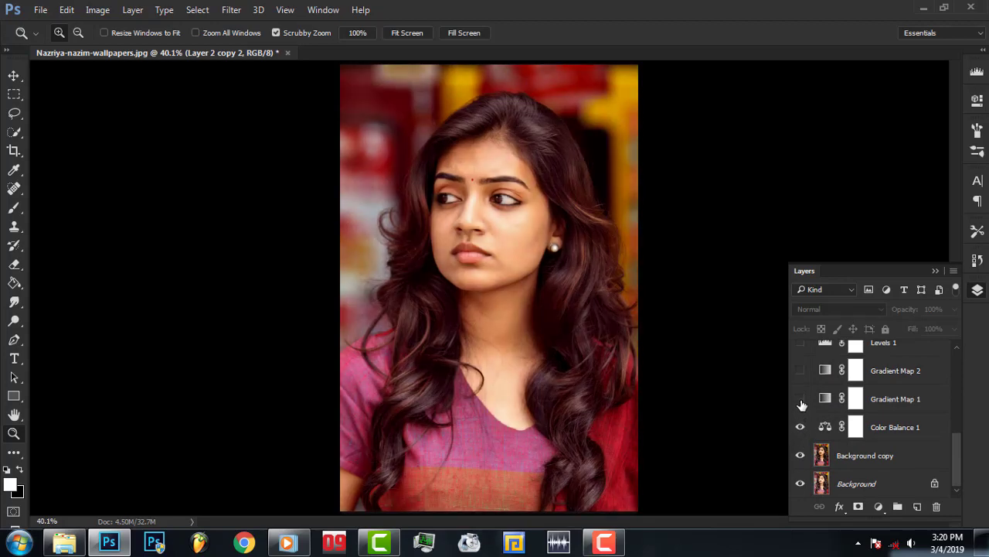
left_click(800, 398)
left_click_drag(956, 445, 933, 426)
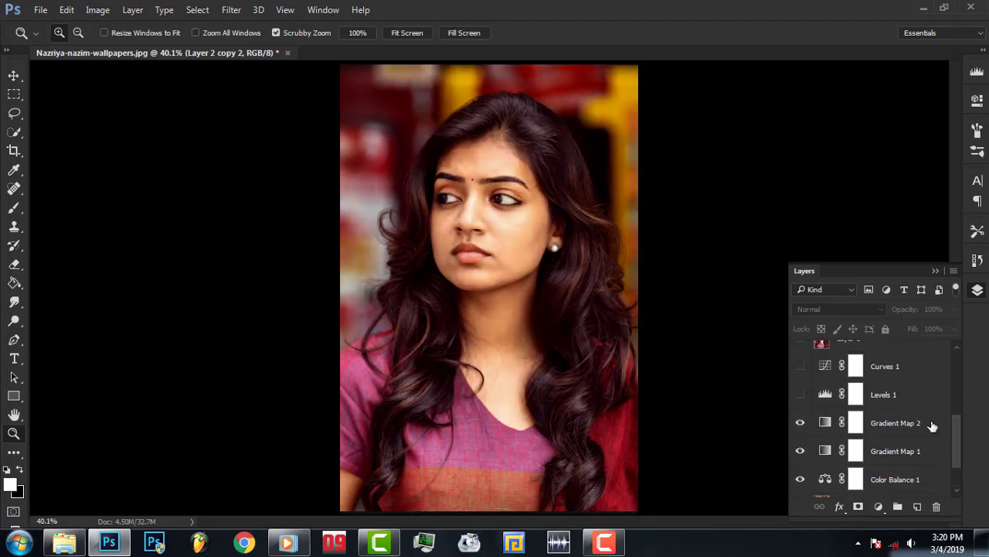
left_click(800, 394)
left_click(800, 366)
scroll(837, 418, "up", 1)
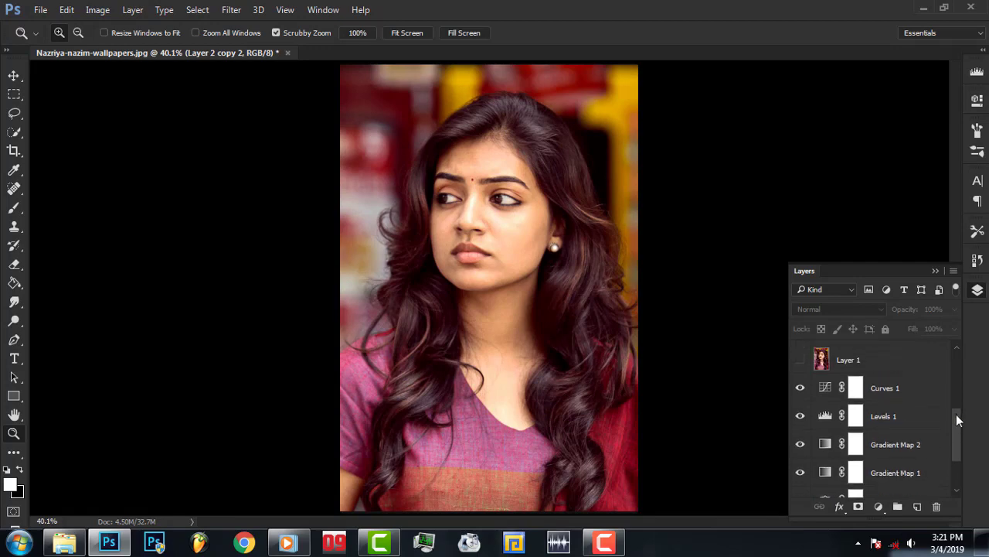
scroll(837, 418, "up", 2)
left_click(800, 421)
left_click(800, 392)
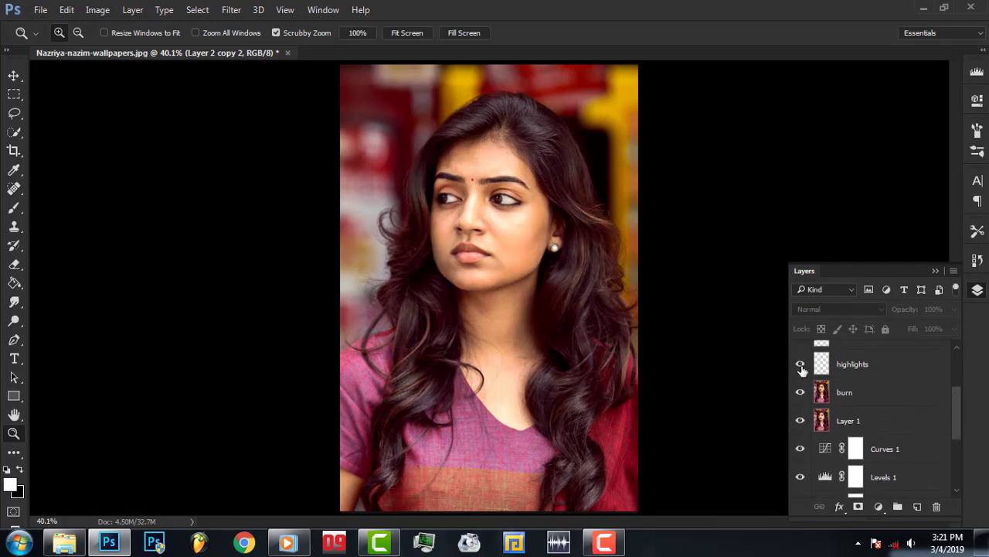
left_click(800, 363)
Hide the middle layers from Layer 2 copy down through Levels 1 and turn on Background.
left_click(949, 397)
left_click_drag(956, 399, 956, 379)
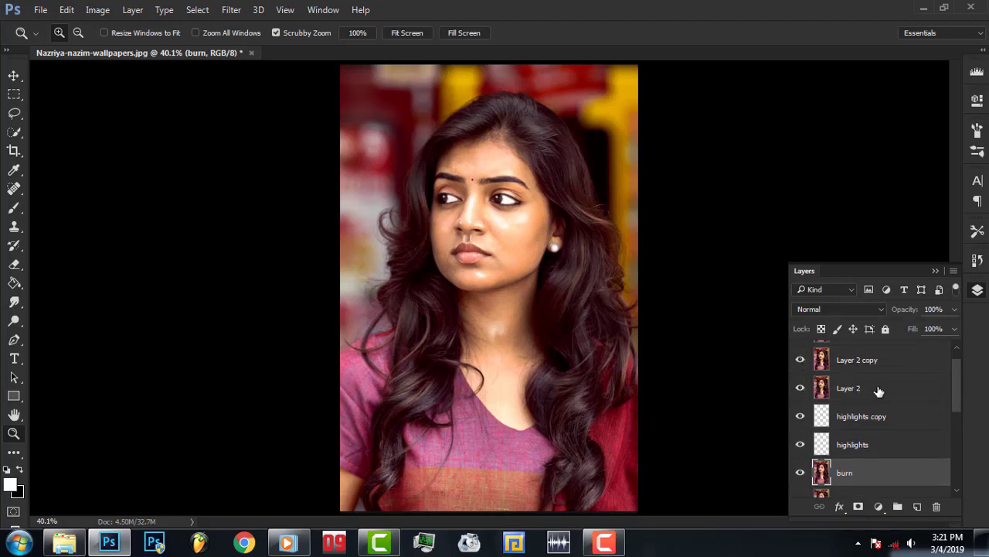
scroll(956, 392, "up", 1)
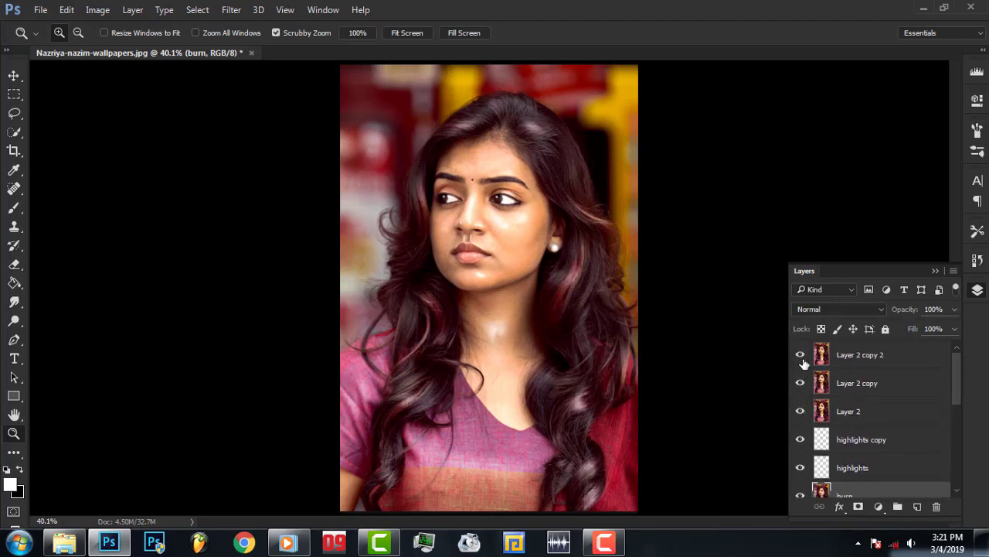
left_click_drag(801, 383, 801, 493)
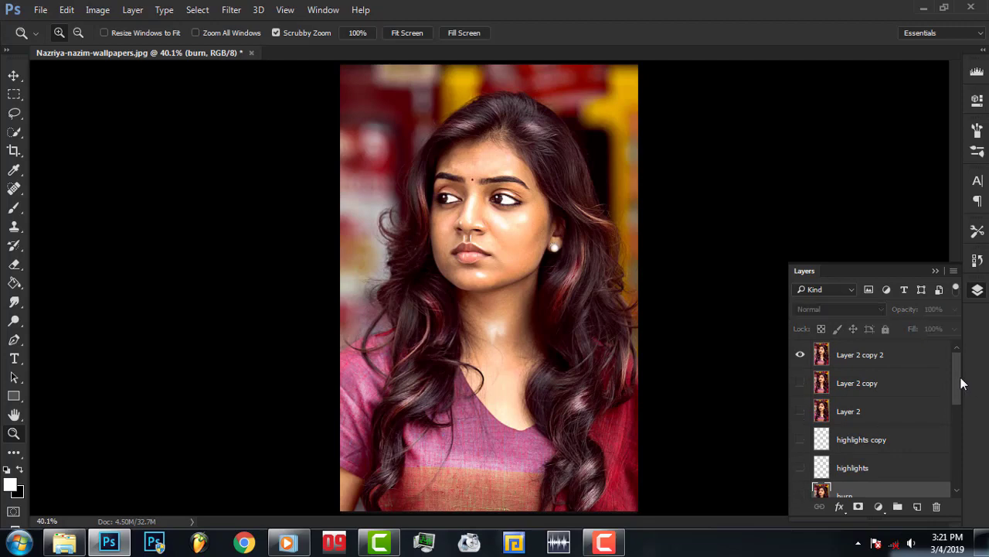
left_click_drag(960, 378, 948, 414)
left_click_drag(801, 435, 805, 491)
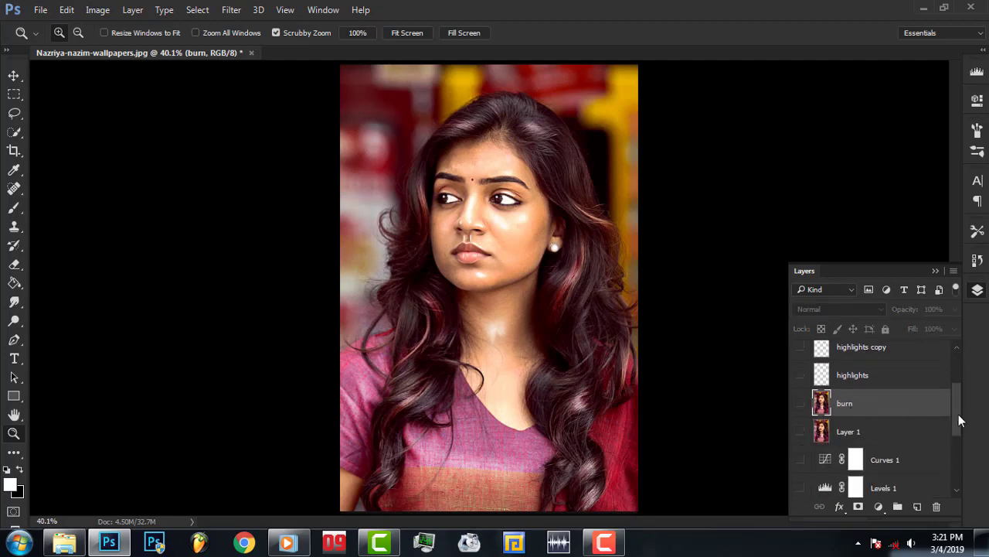
left_click_drag(959, 419, 958, 455)
left_click_drag(800, 409, 802, 438)
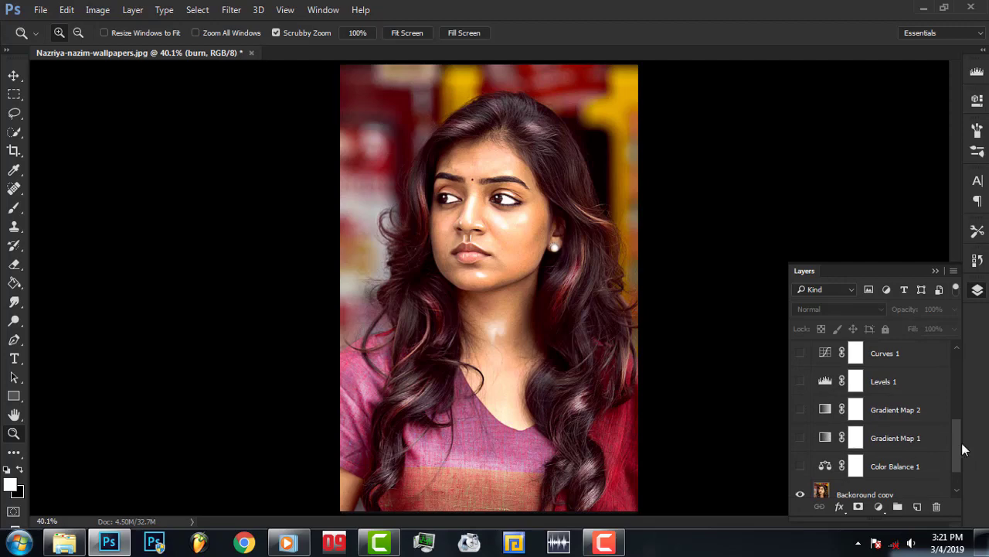
left_click_drag(962, 448, 838, 461)
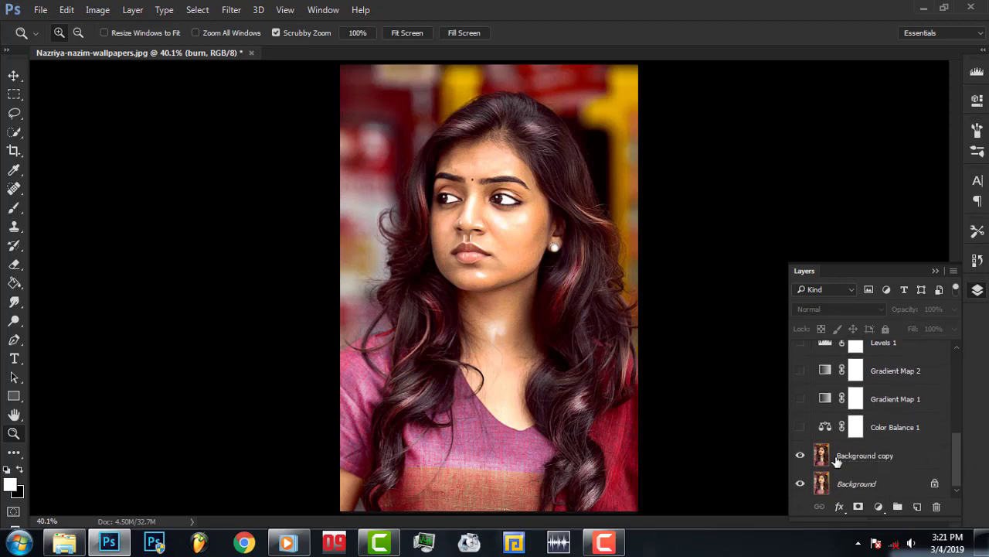
left_click(801, 486)
left_click_drag(956, 473, 965, 357)
Compare Layer 2 copy 2 on and off around the left eye, ending on the original photo.
left_click(801, 357)
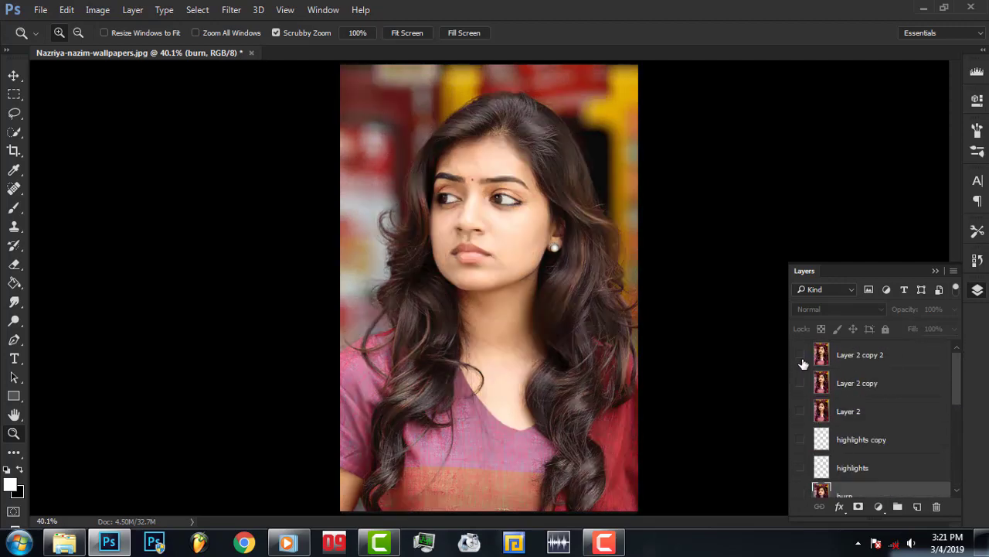
left_click(801, 356)
left_click(800, 357)
left_click(801, 357)
left_click(800, 357)
left_click(801, 356)
mouse_move(532, 210)
left_mouse_down()
mouse_move(579, 206)
mouse_move(693, 225)
mouse_move(574, 203)
mouse_move(523, 221)
left_mouse_up()
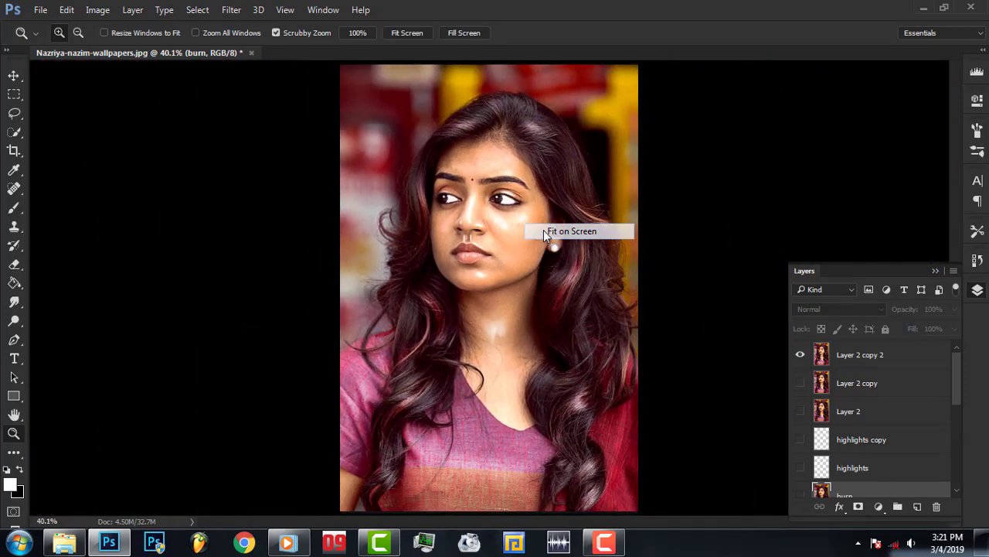
left_click(800, 354)
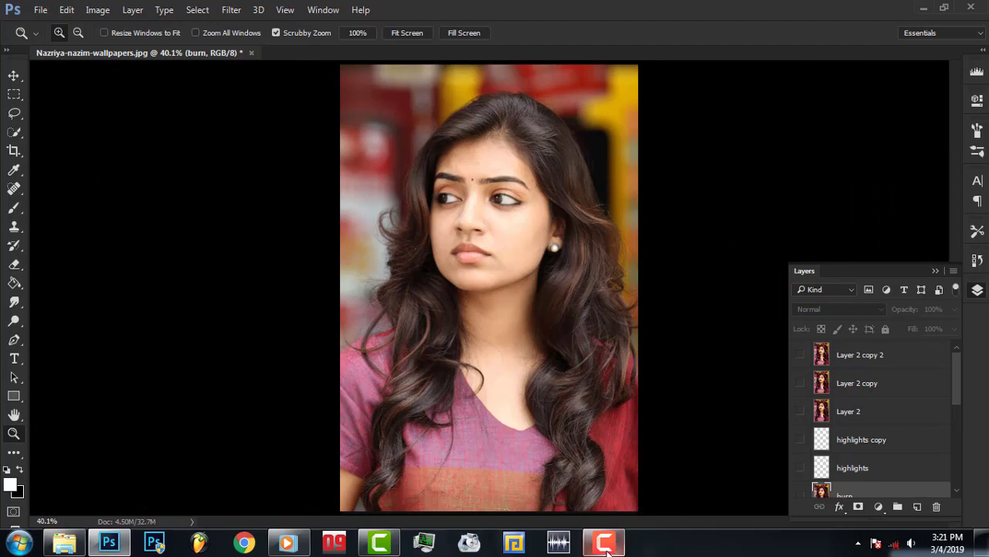